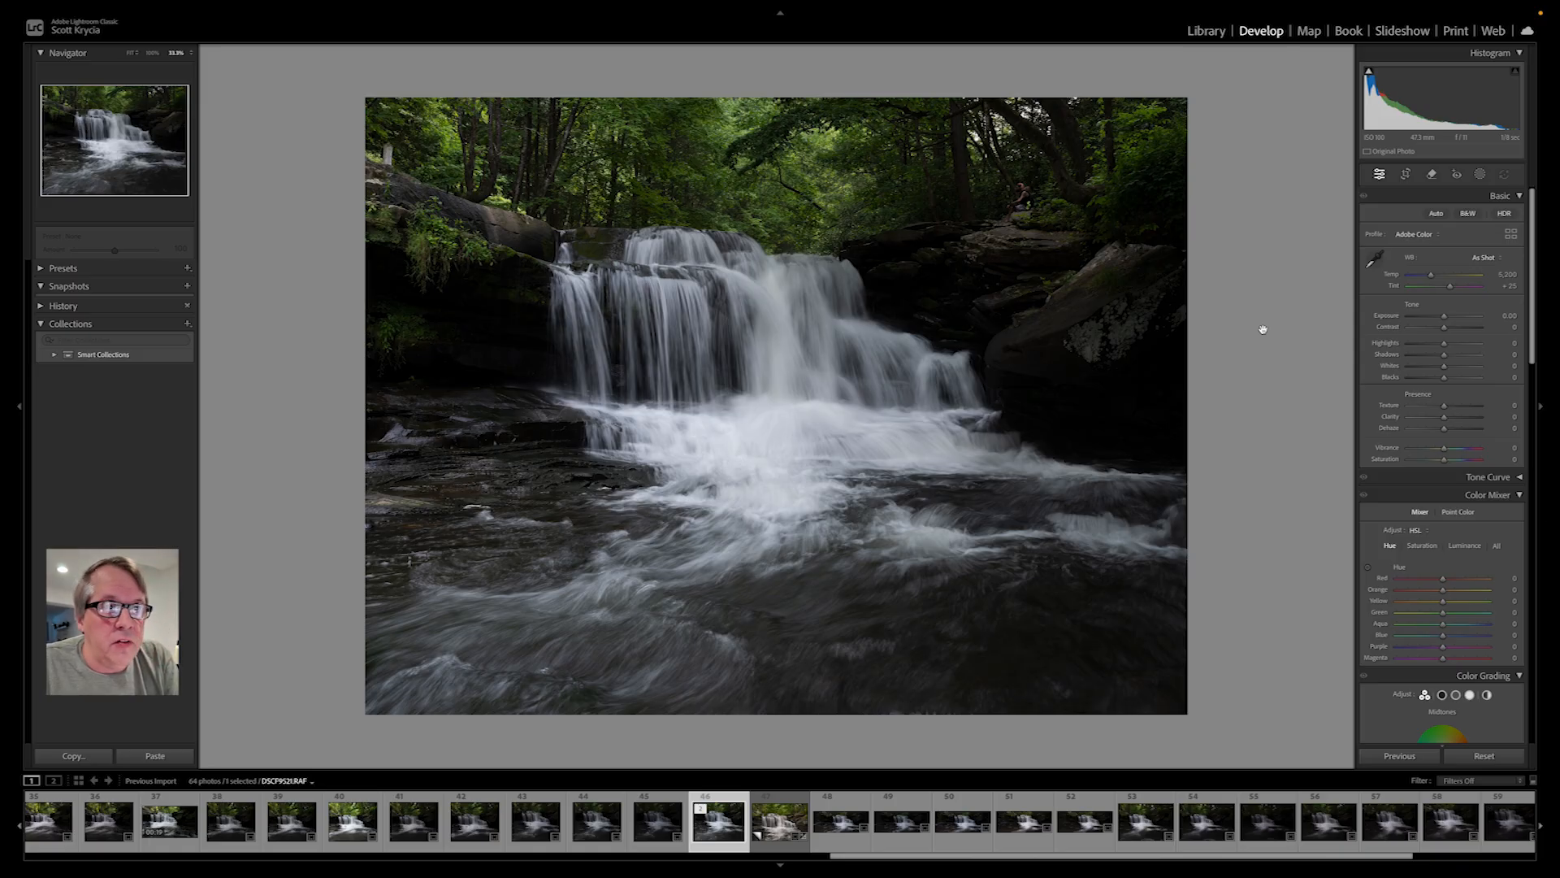
Crop the waterfall photo slightly tighter on all sides, keeping the original aspect ratio.
key(r)
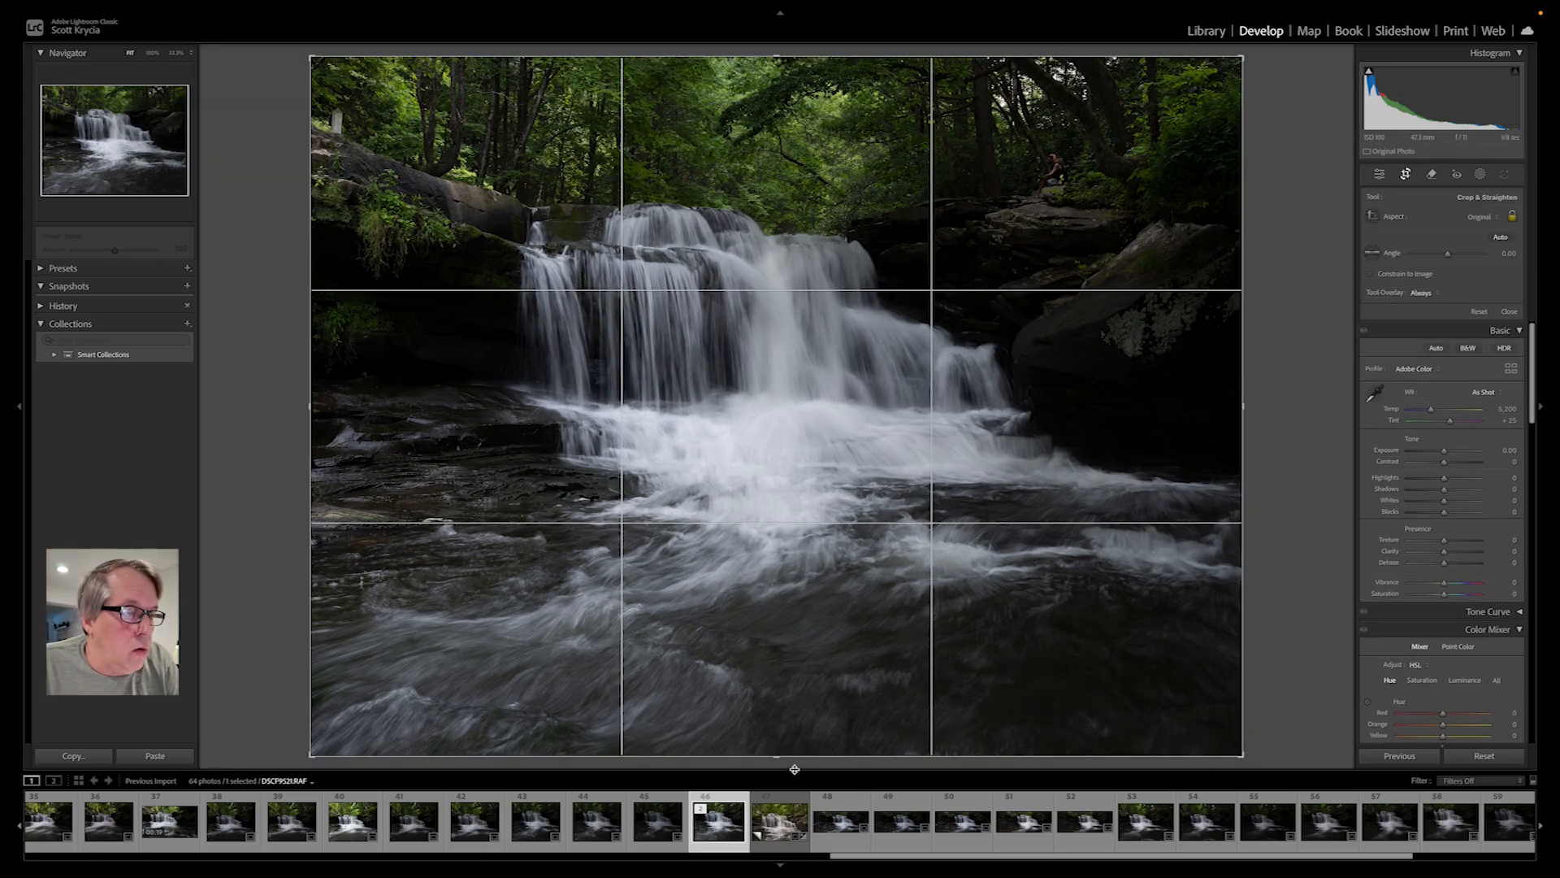
key(ctrl+z)
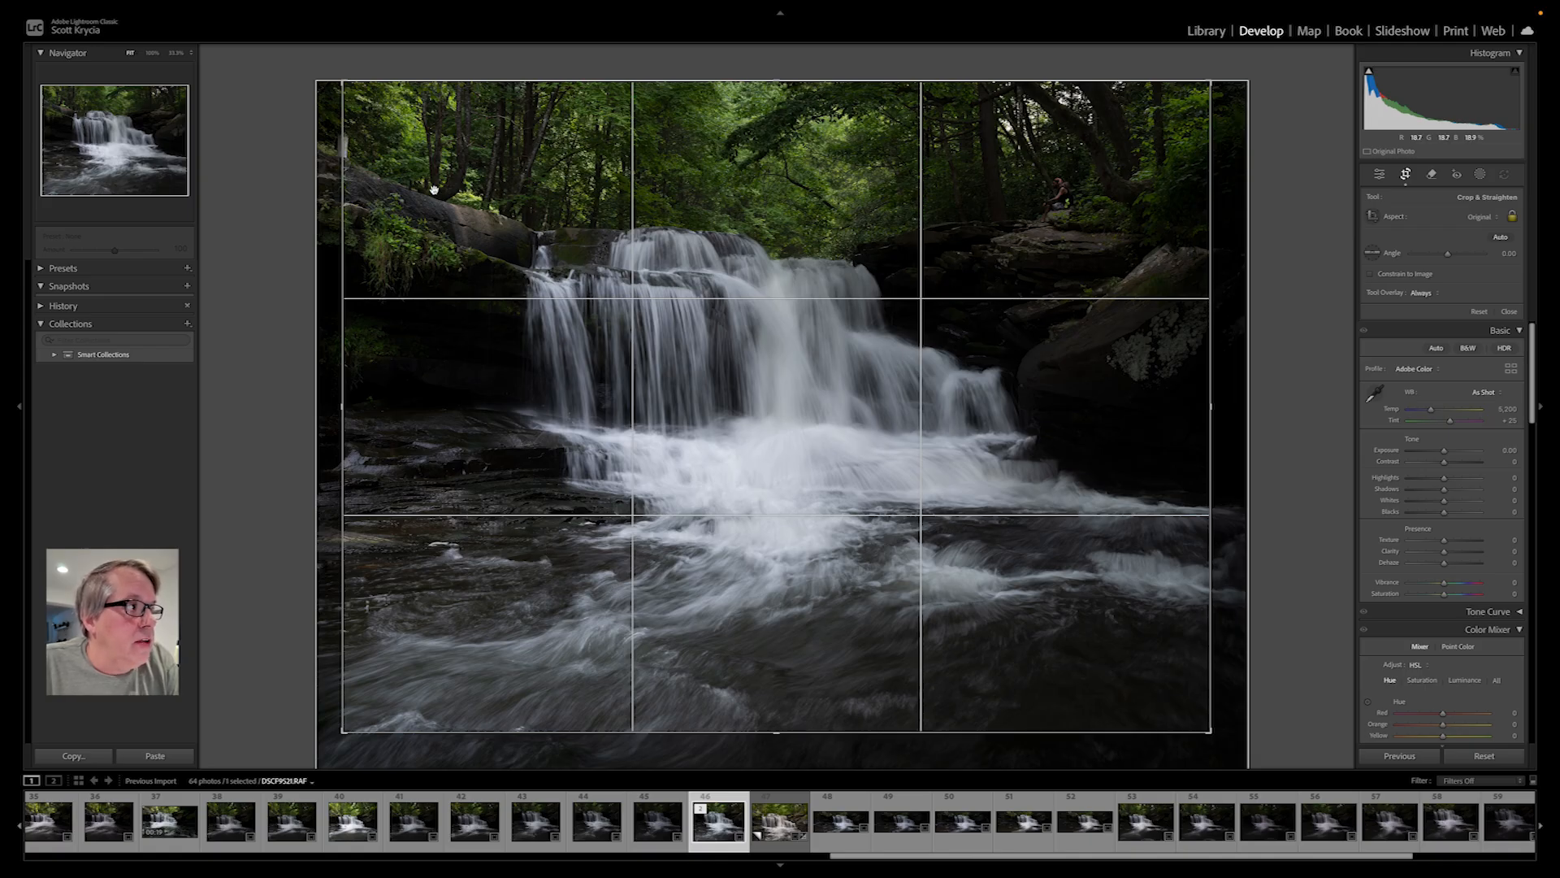
drag(346, 407, 352, 411)
drag(725, 403, 725, 402)
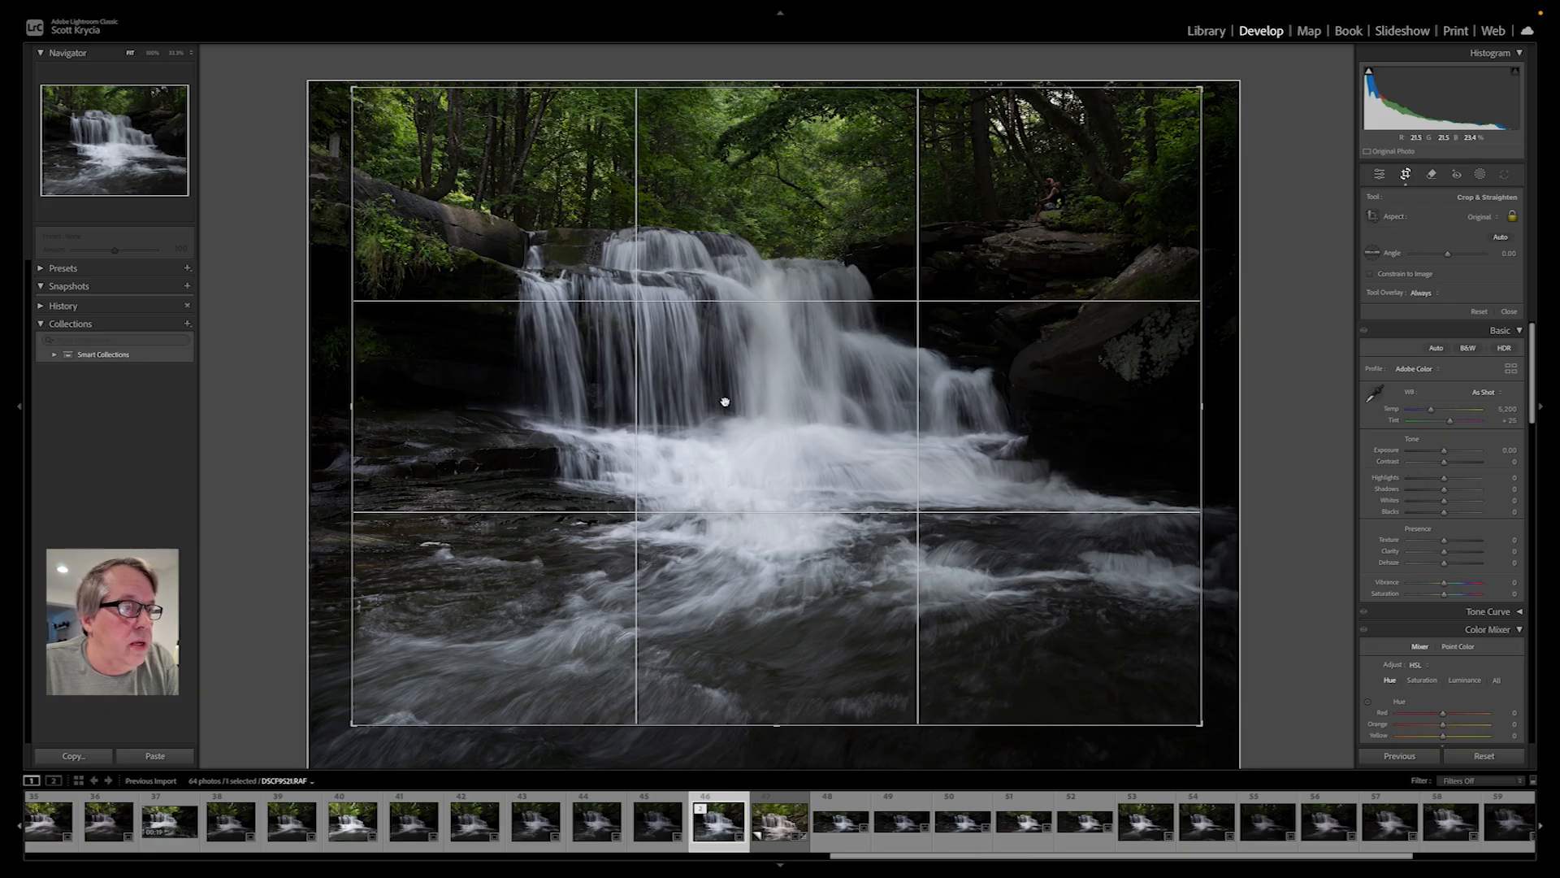
key(Return)
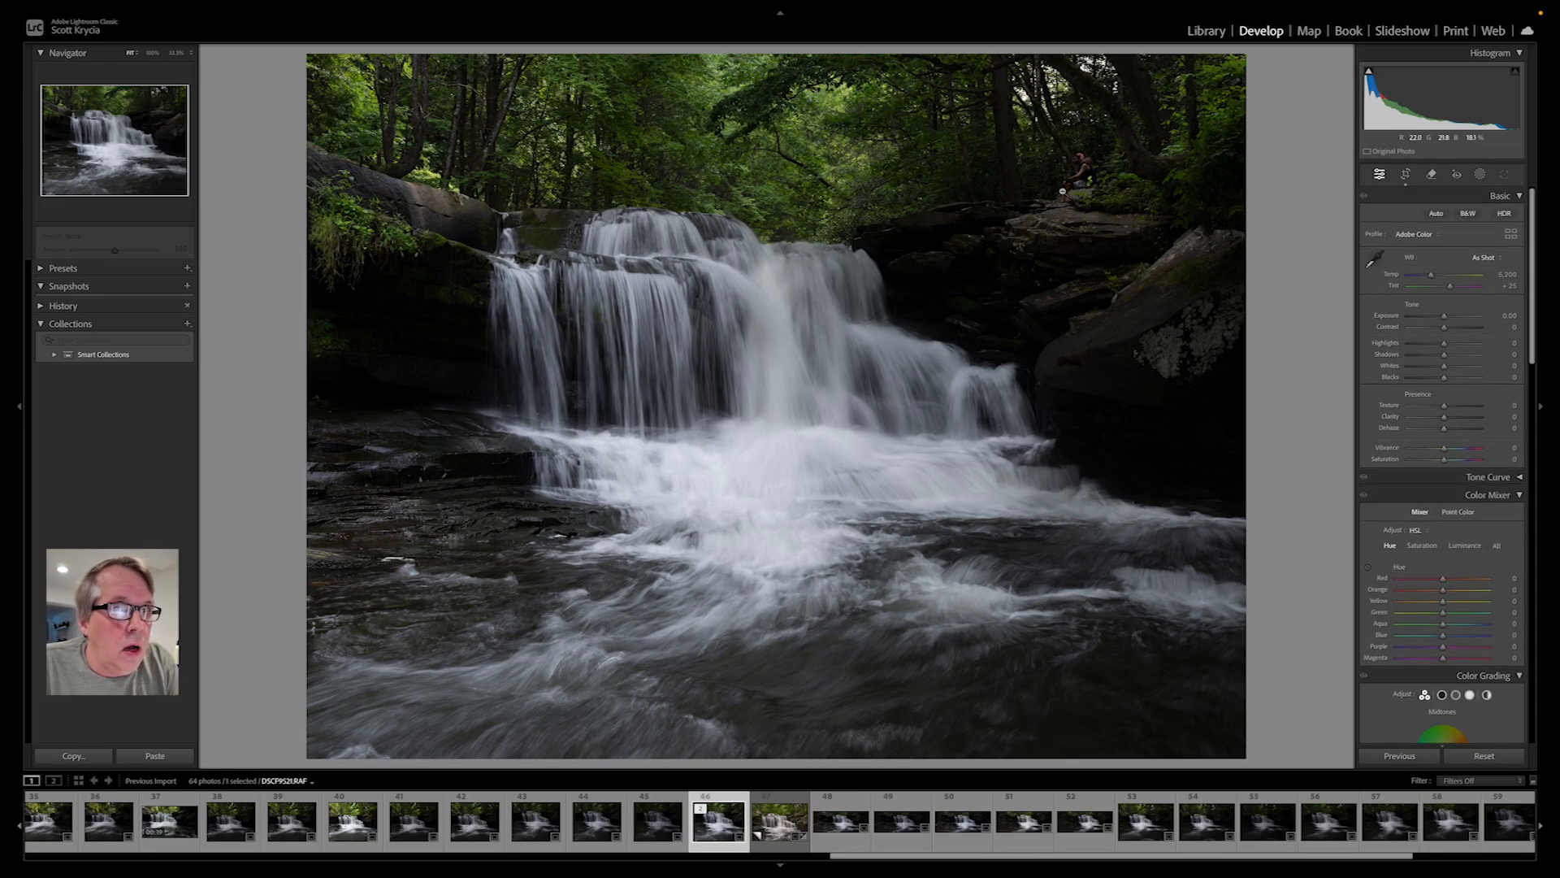
Remove the person on the rocks beside the waterfall with generative AI Remove.
click(1432, 174)
scroll(1084, 166, up, 3)
scroll(1087, 169, up, 2)
drag(1085, 167, 1074, 179)
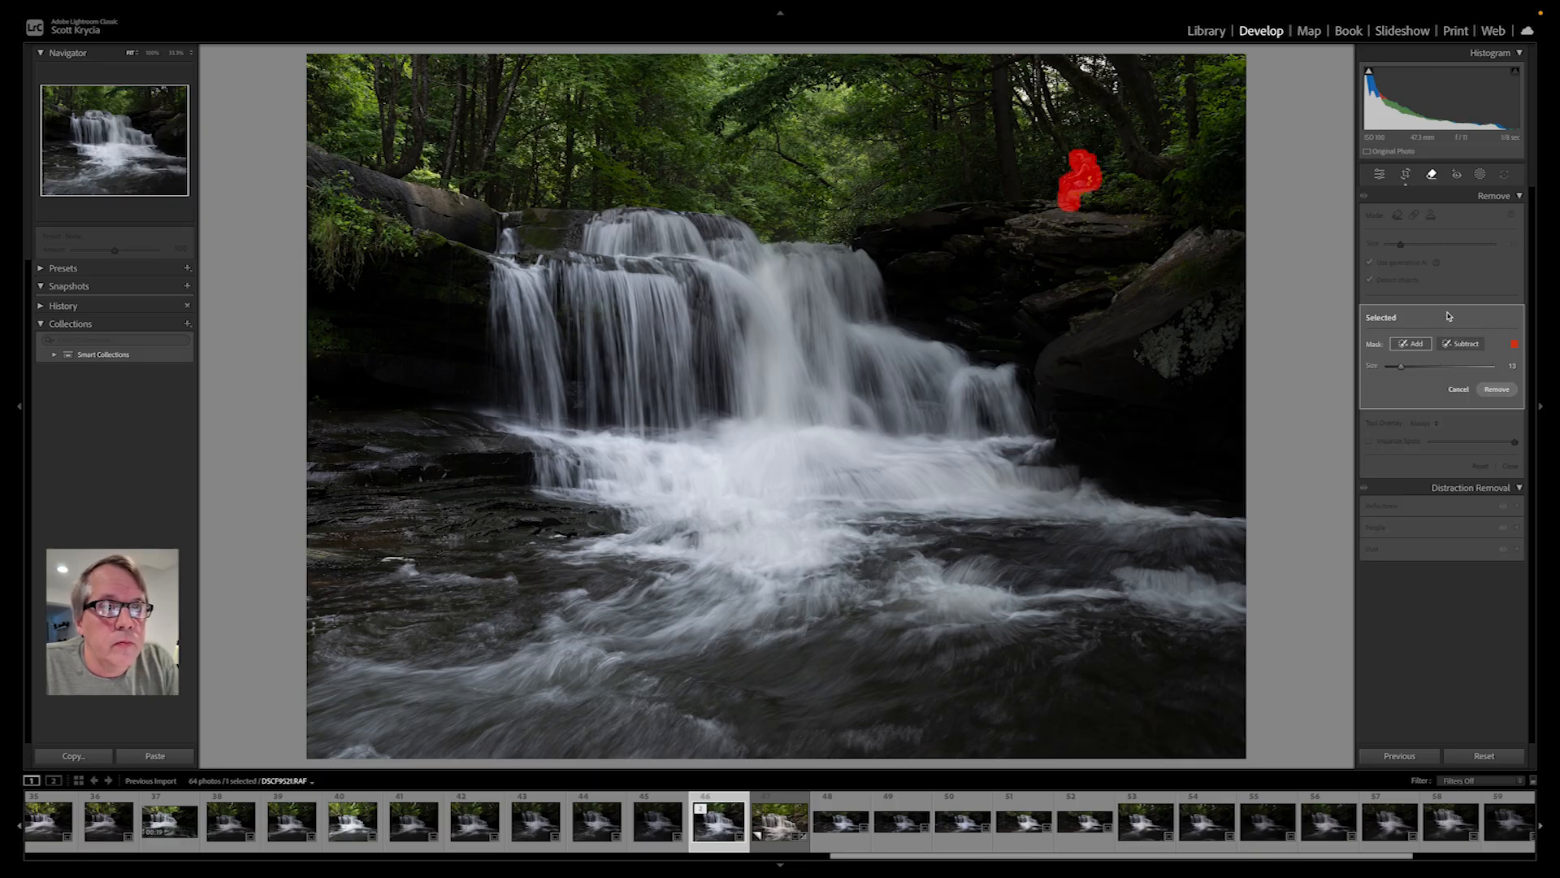
click(1463, 345)
click(1487, 389)
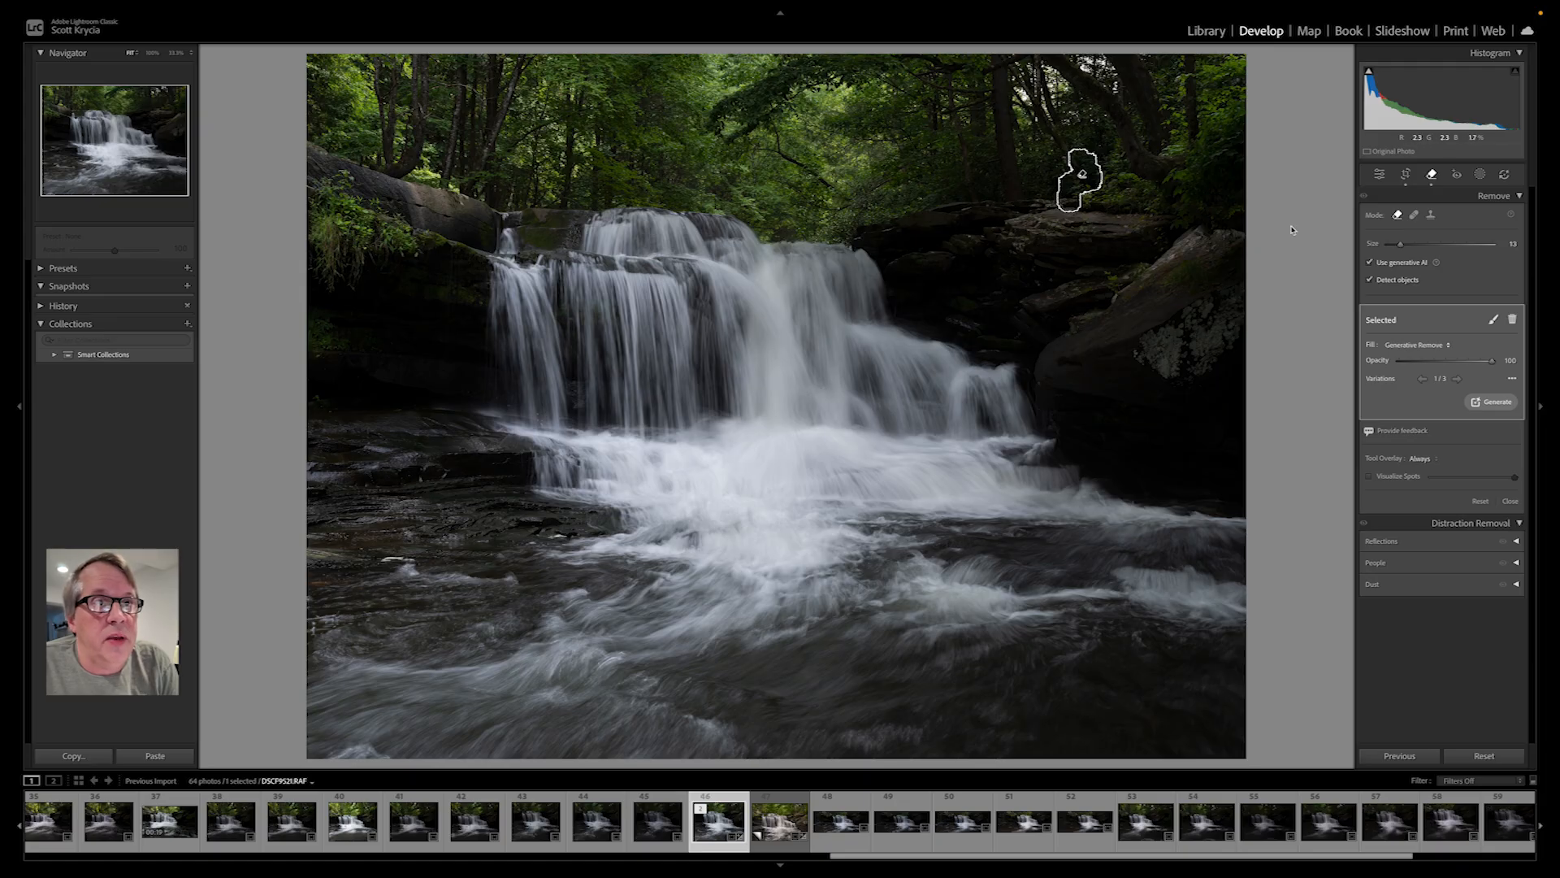
key(q)
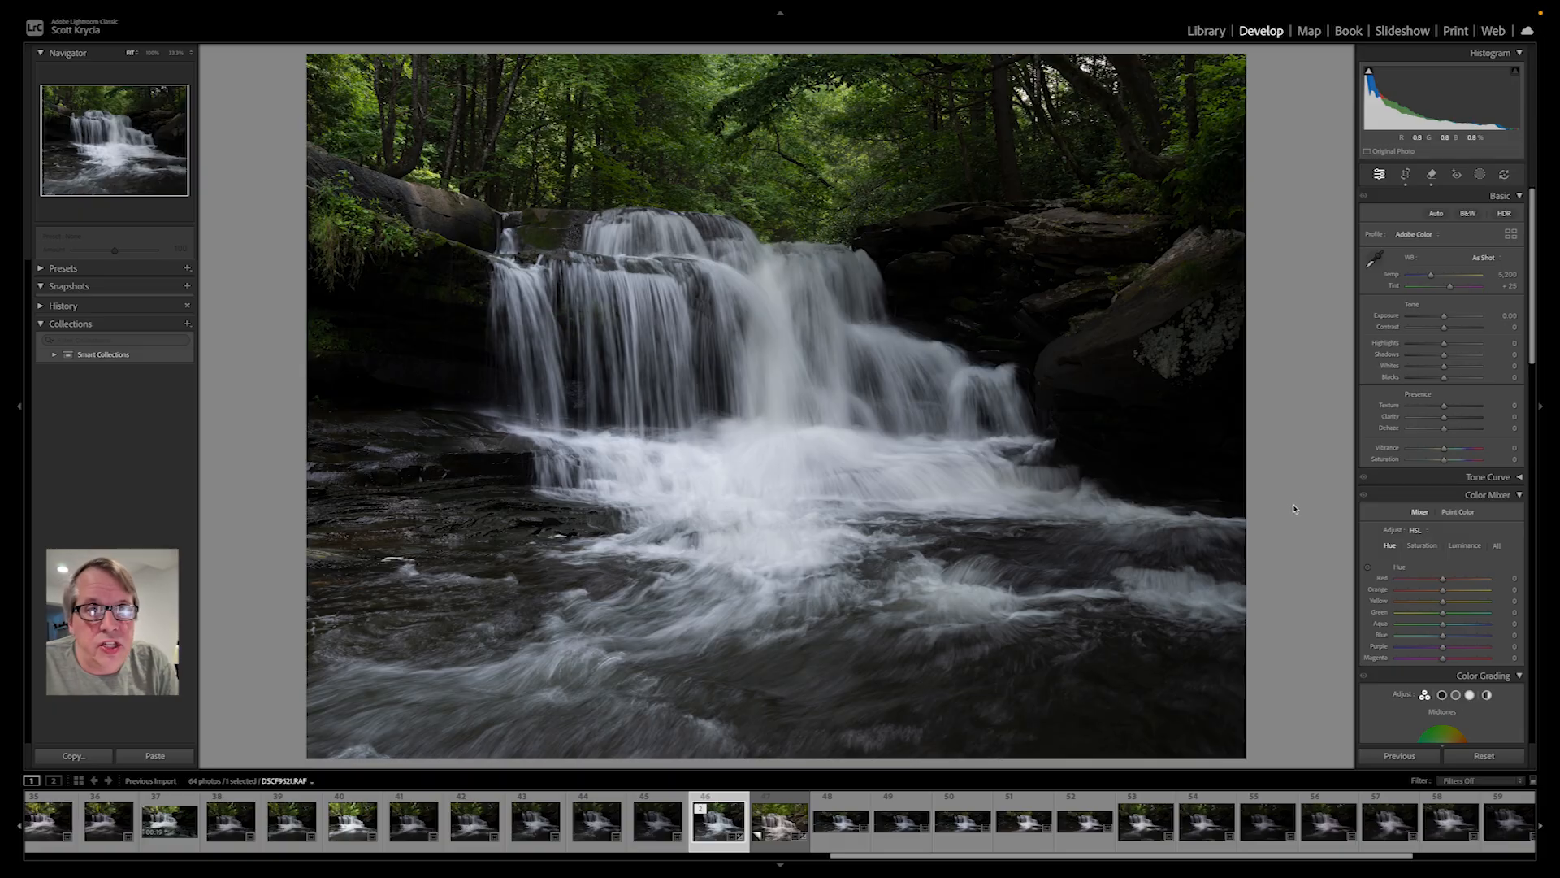
Try the automatic tone adjustment on the photo and undo it.
click(1429, 213)
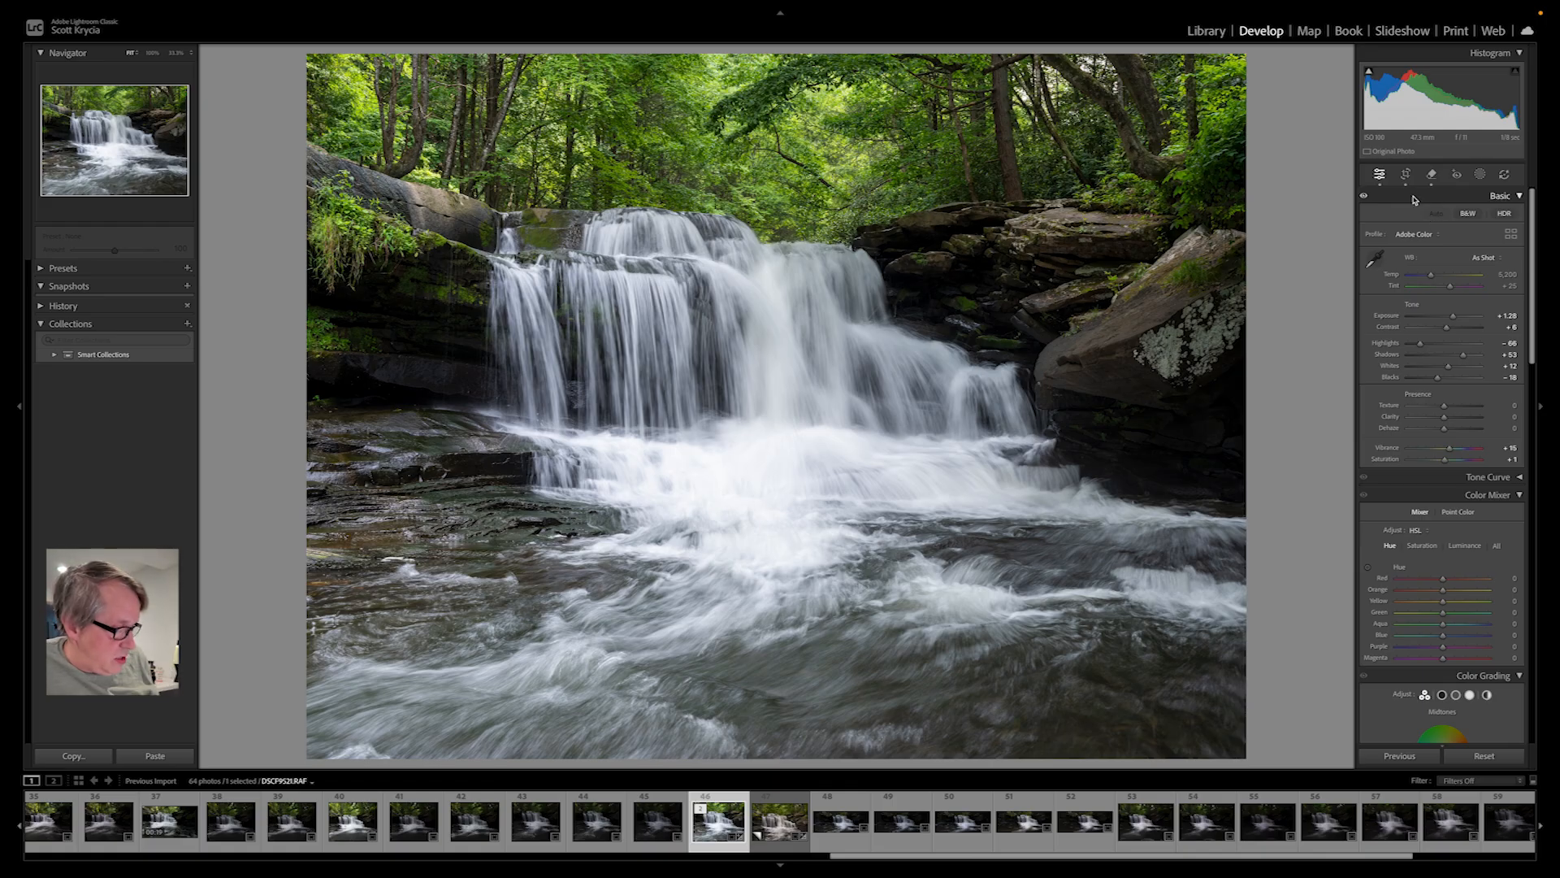
key(ctrl+z)
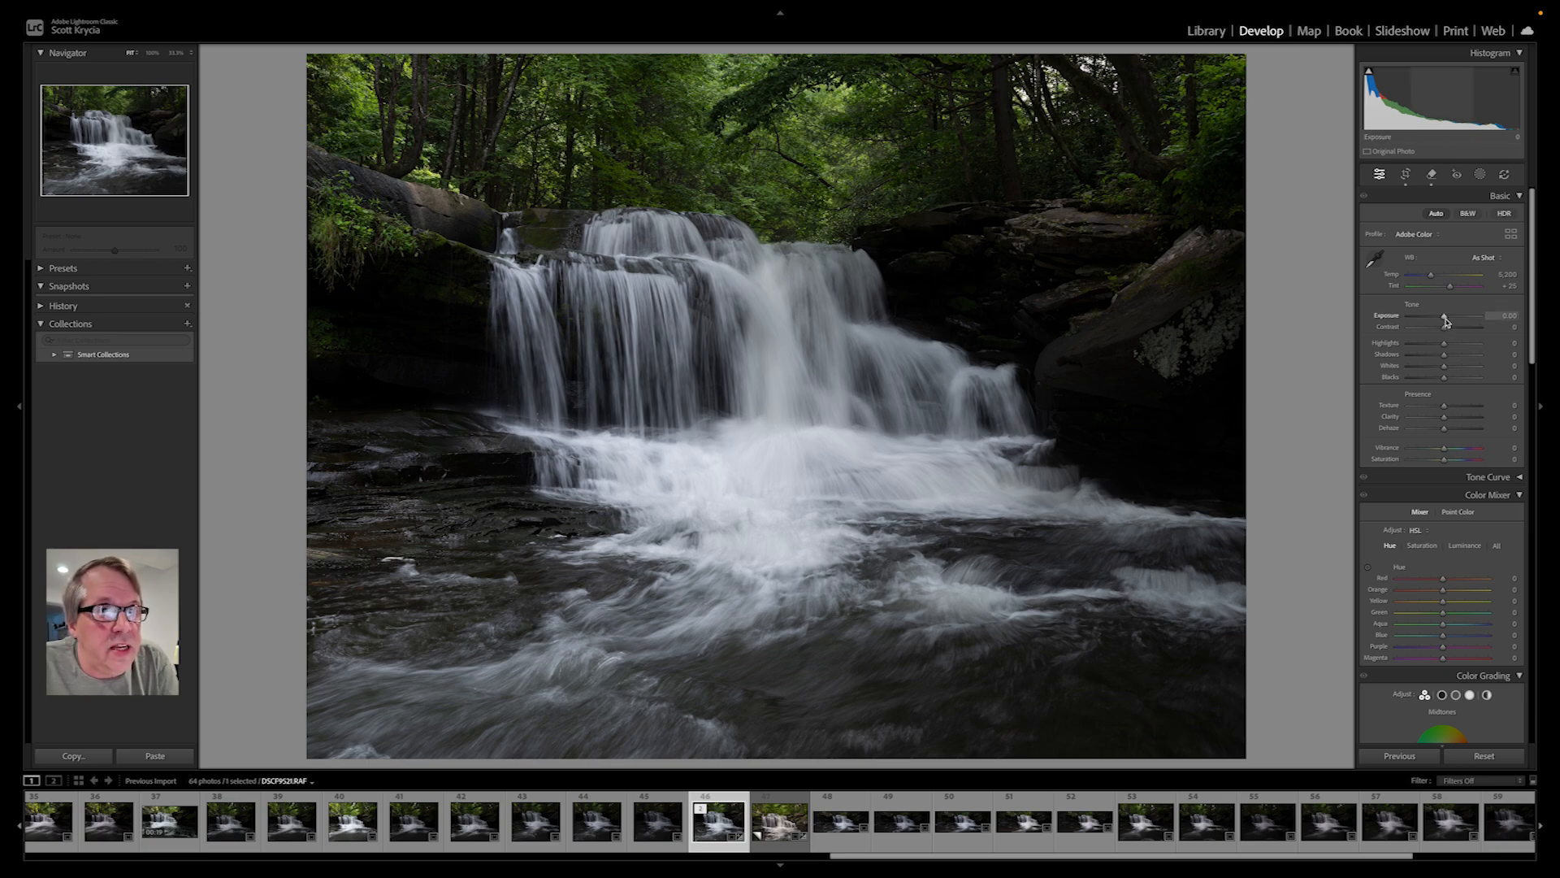
Set exposure to about +0.30, highlights to -66 and shadows to +40, and raise whites and blacks slightly.
drag(1446, 322, 1508, 368)
click(1445, 347)
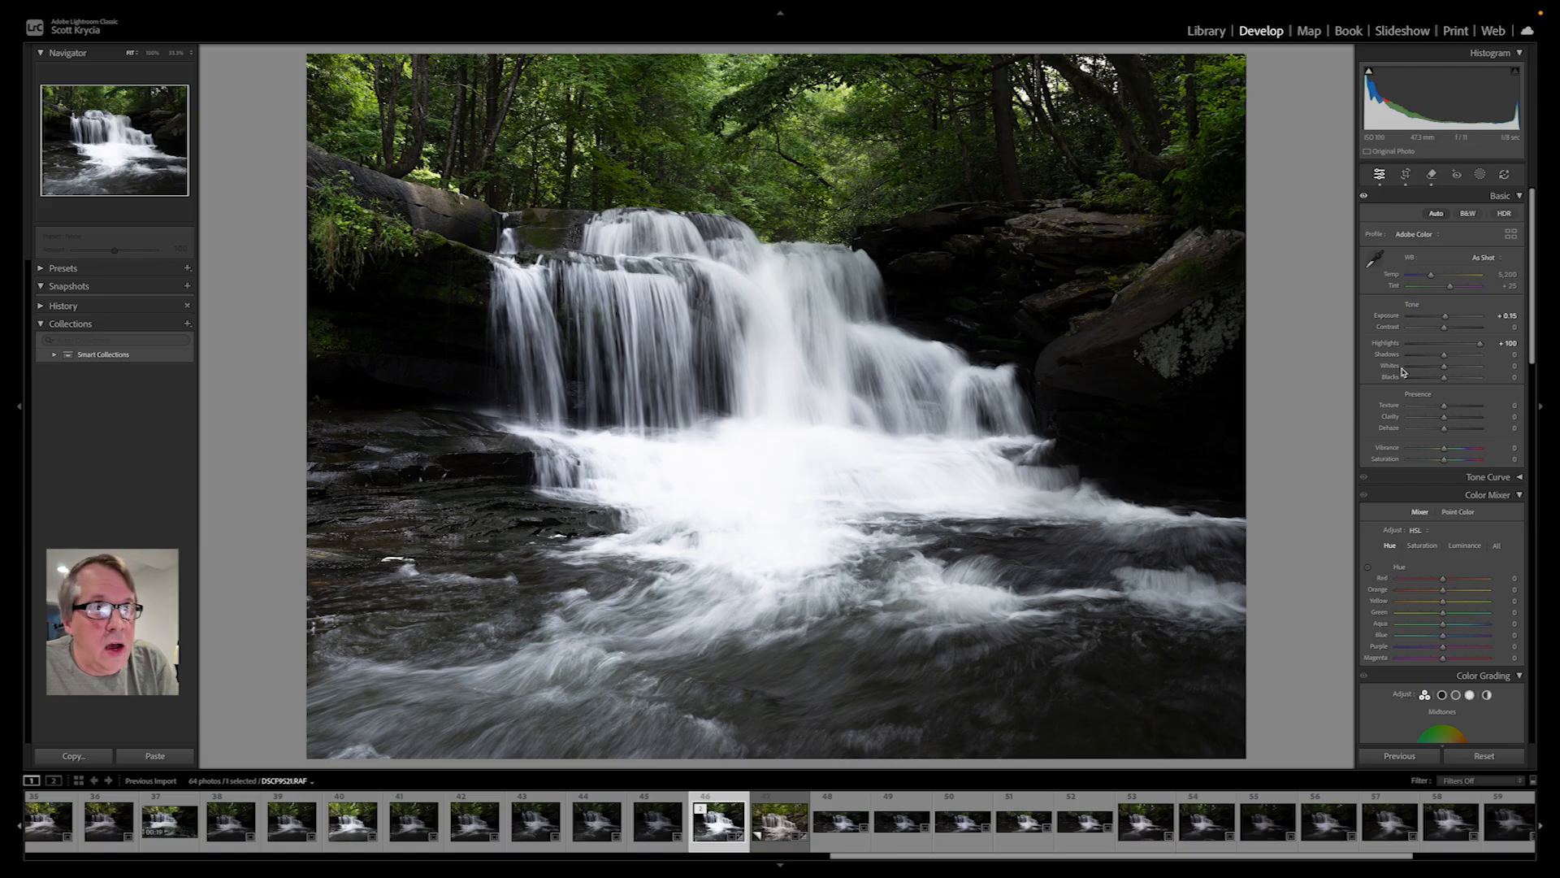
click(1434, 348)
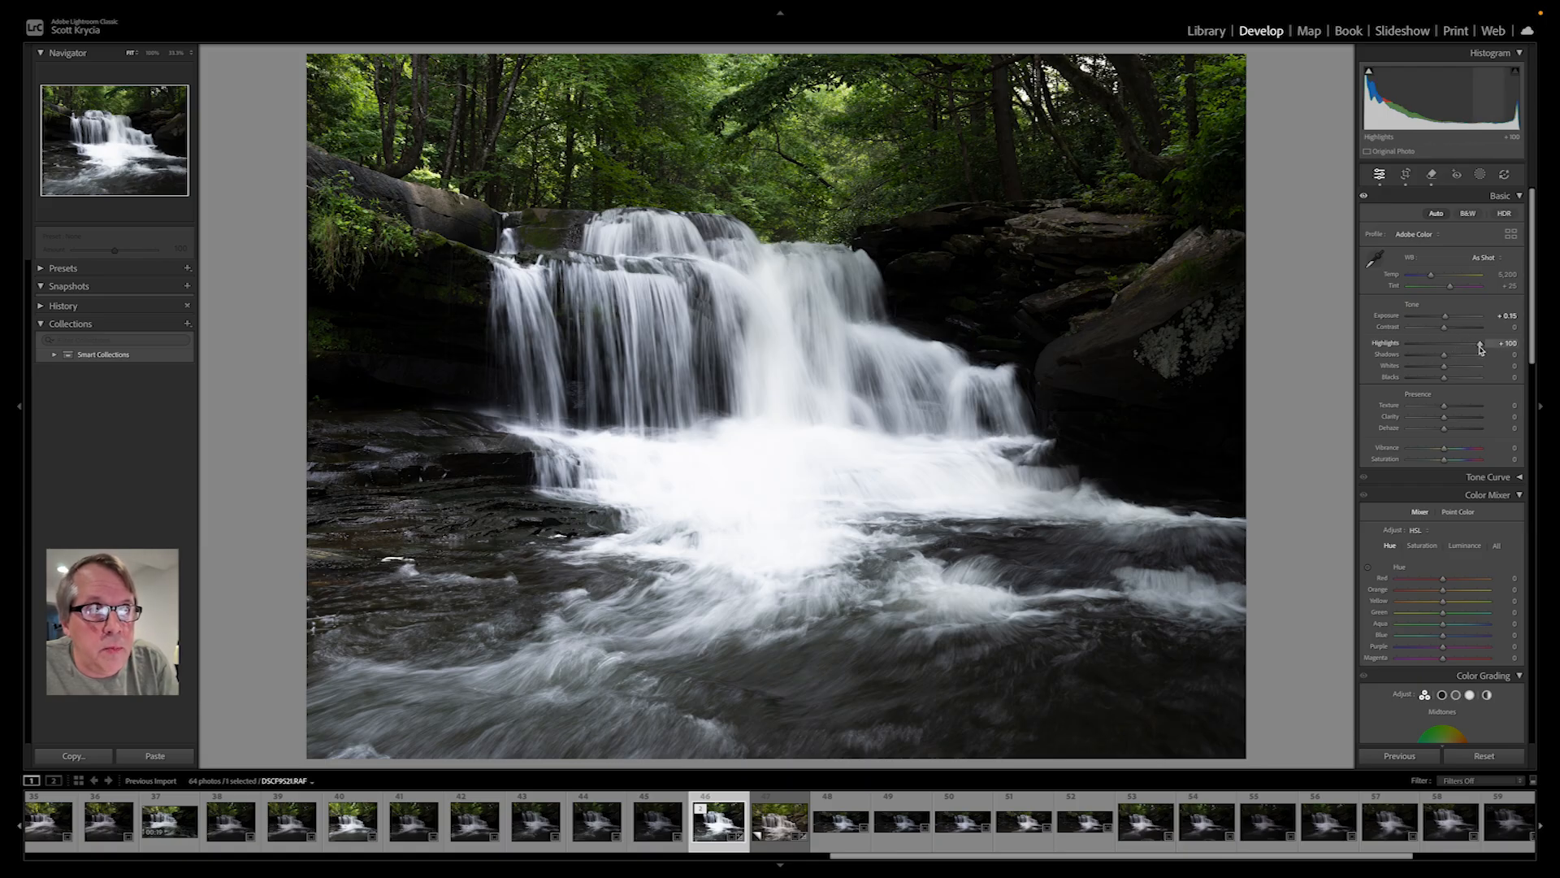
drag(1435, 348, 1494, 365)
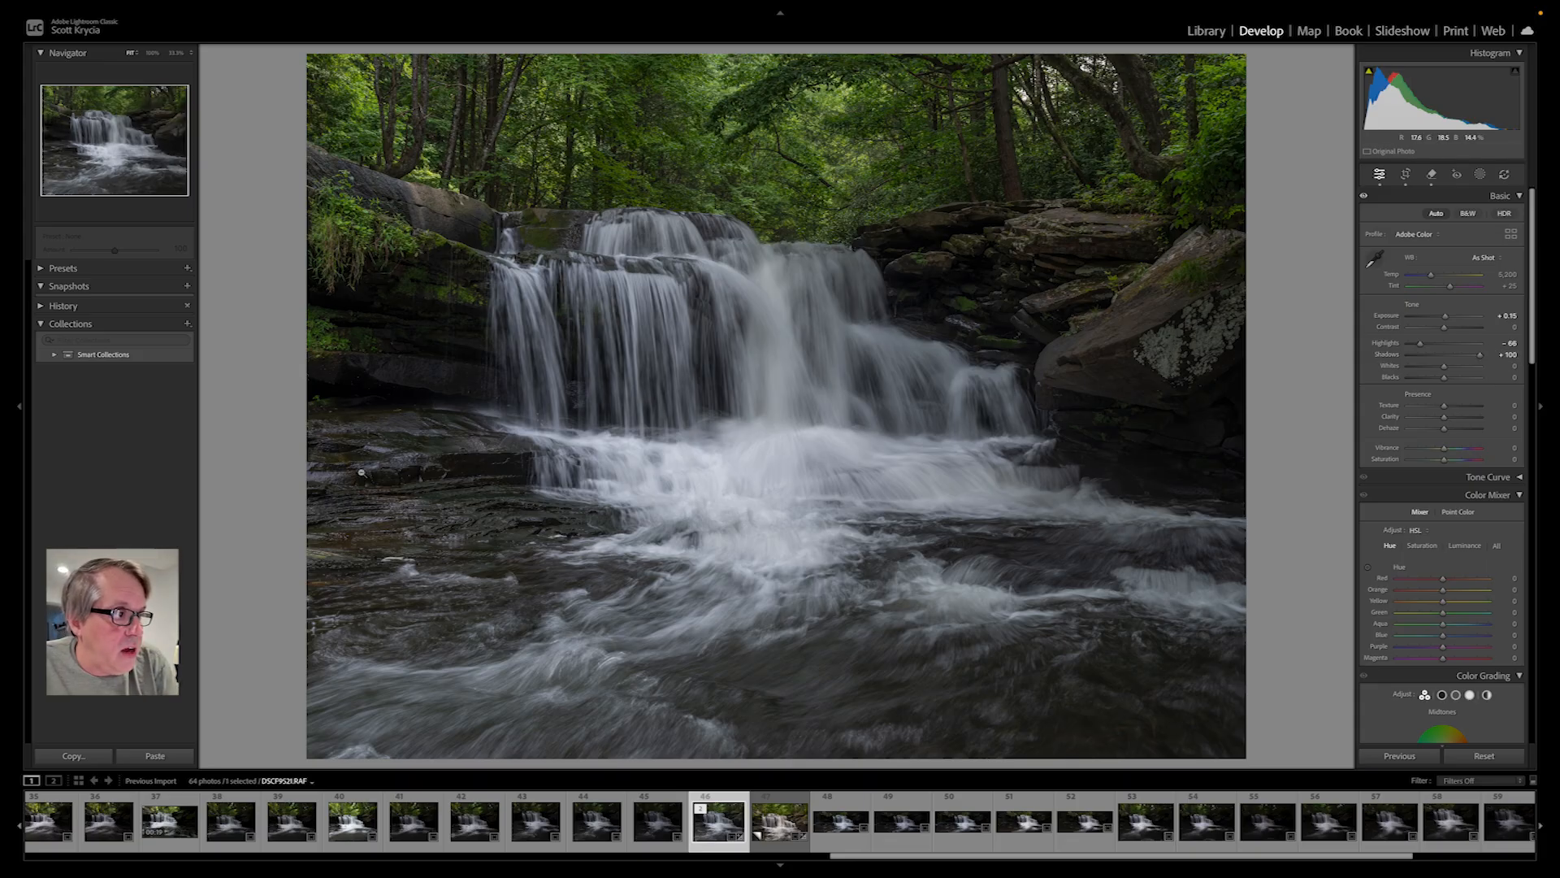
drag(1480, 354, 1450, 386)
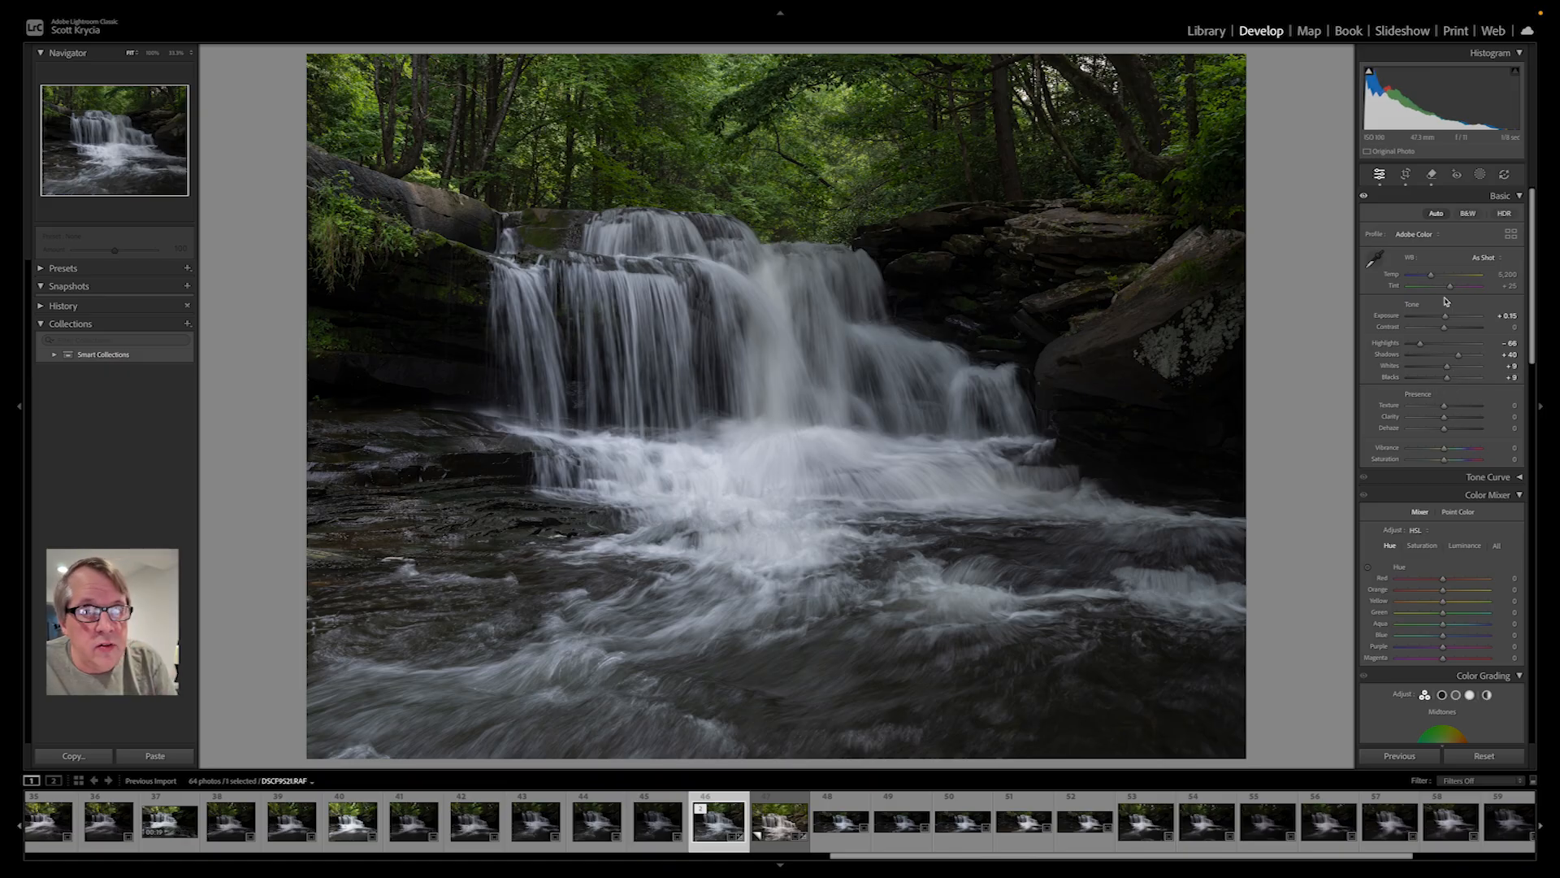
drag(1445, 317, 1449, 324)
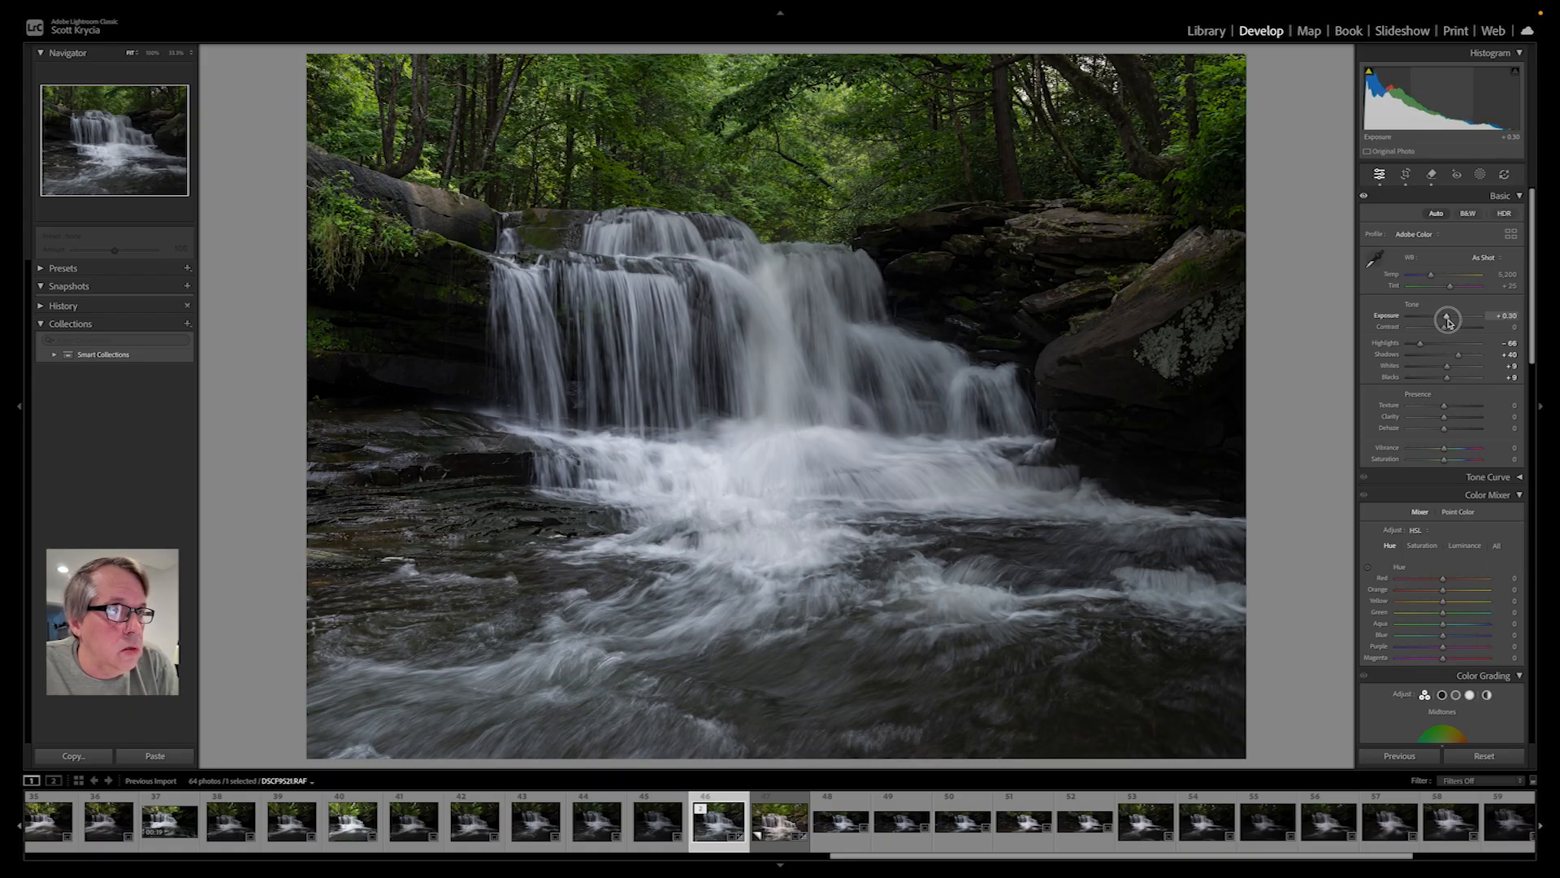
drag(1449, 324, 1451, 323)
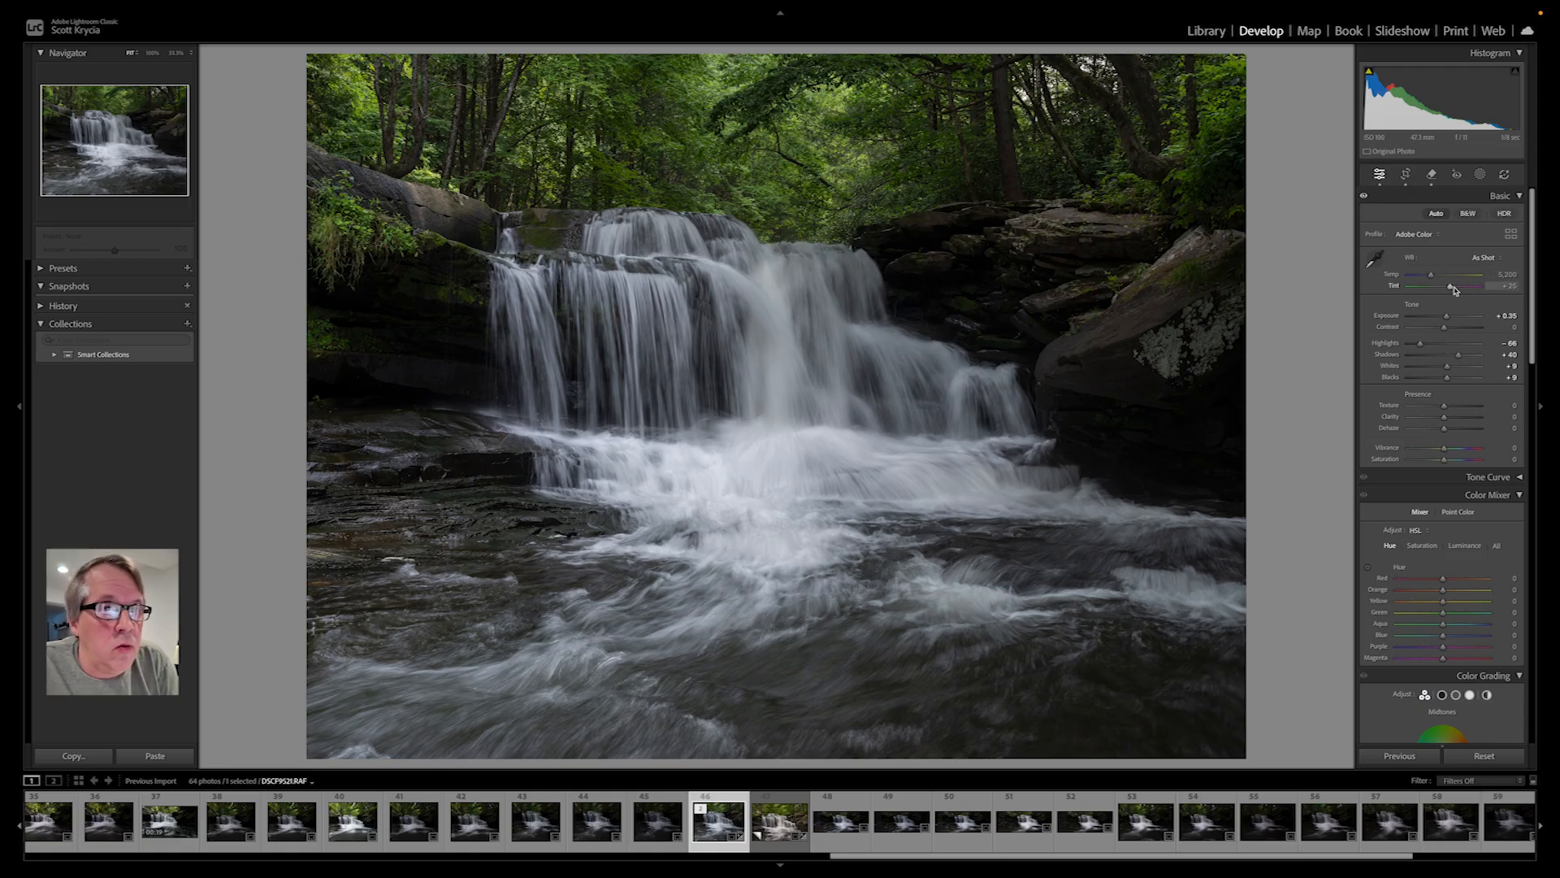
Set a custom white balance by sampling the white water below the falls as neutral and fine-tuning the temperature.
mouse_move(1431, 277)
mouse_down()
mouse_move(1459, 281)
mouse_move(1430, 282)
mouse_up()
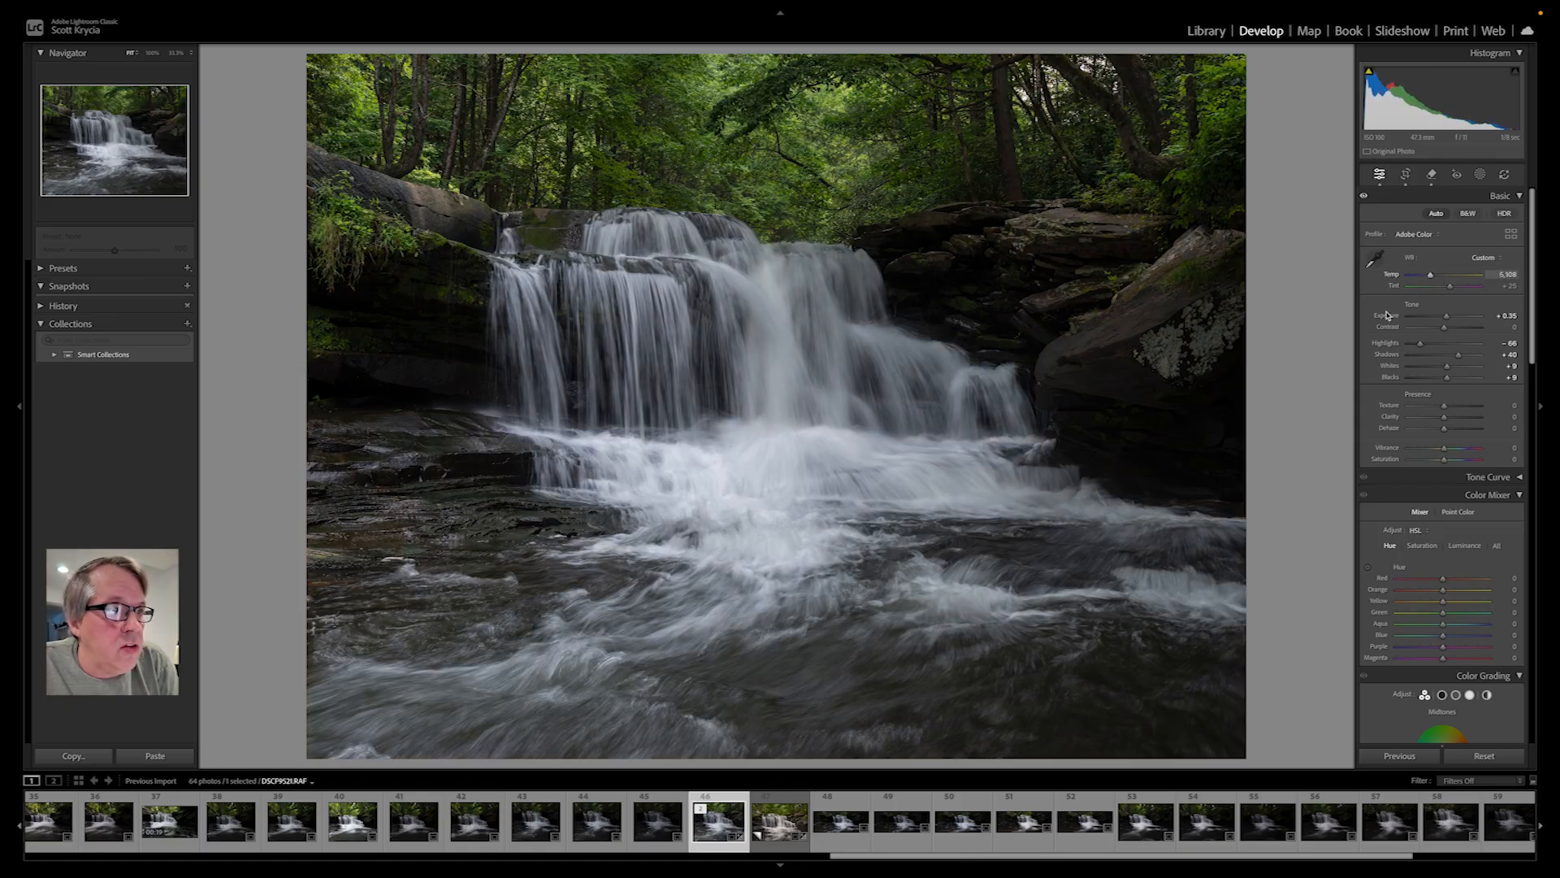
click(1375, 258)
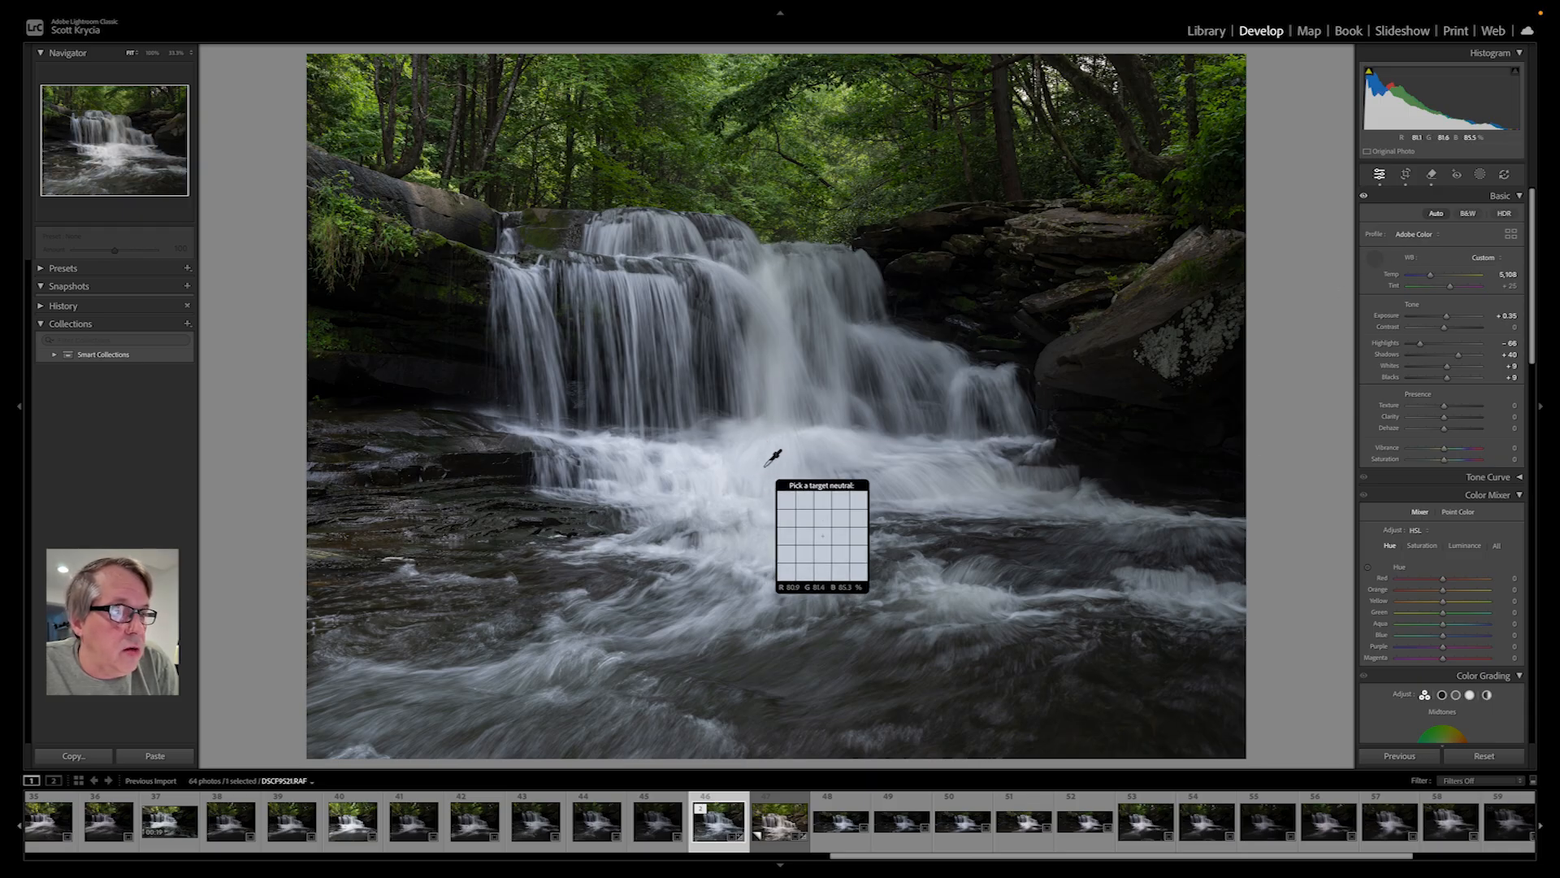
click(909, 465)
drag(1436, 278, 1435, 280)
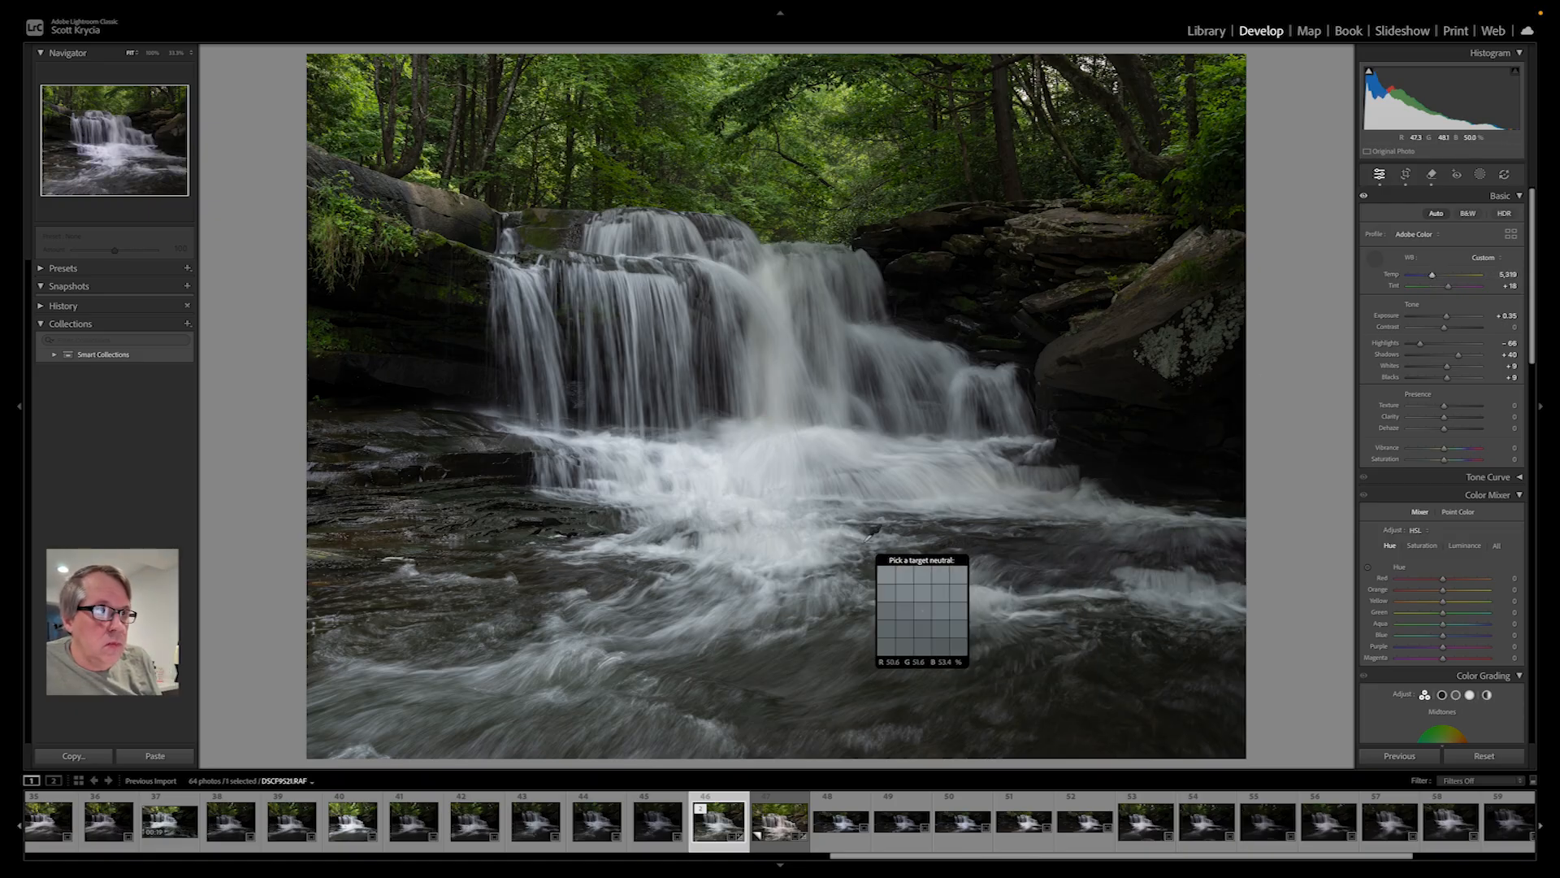
Recrop the photo to the 2 x 3 / 4 x 6 aspect ratio and reposition the waterfall within the frame.
key(r)
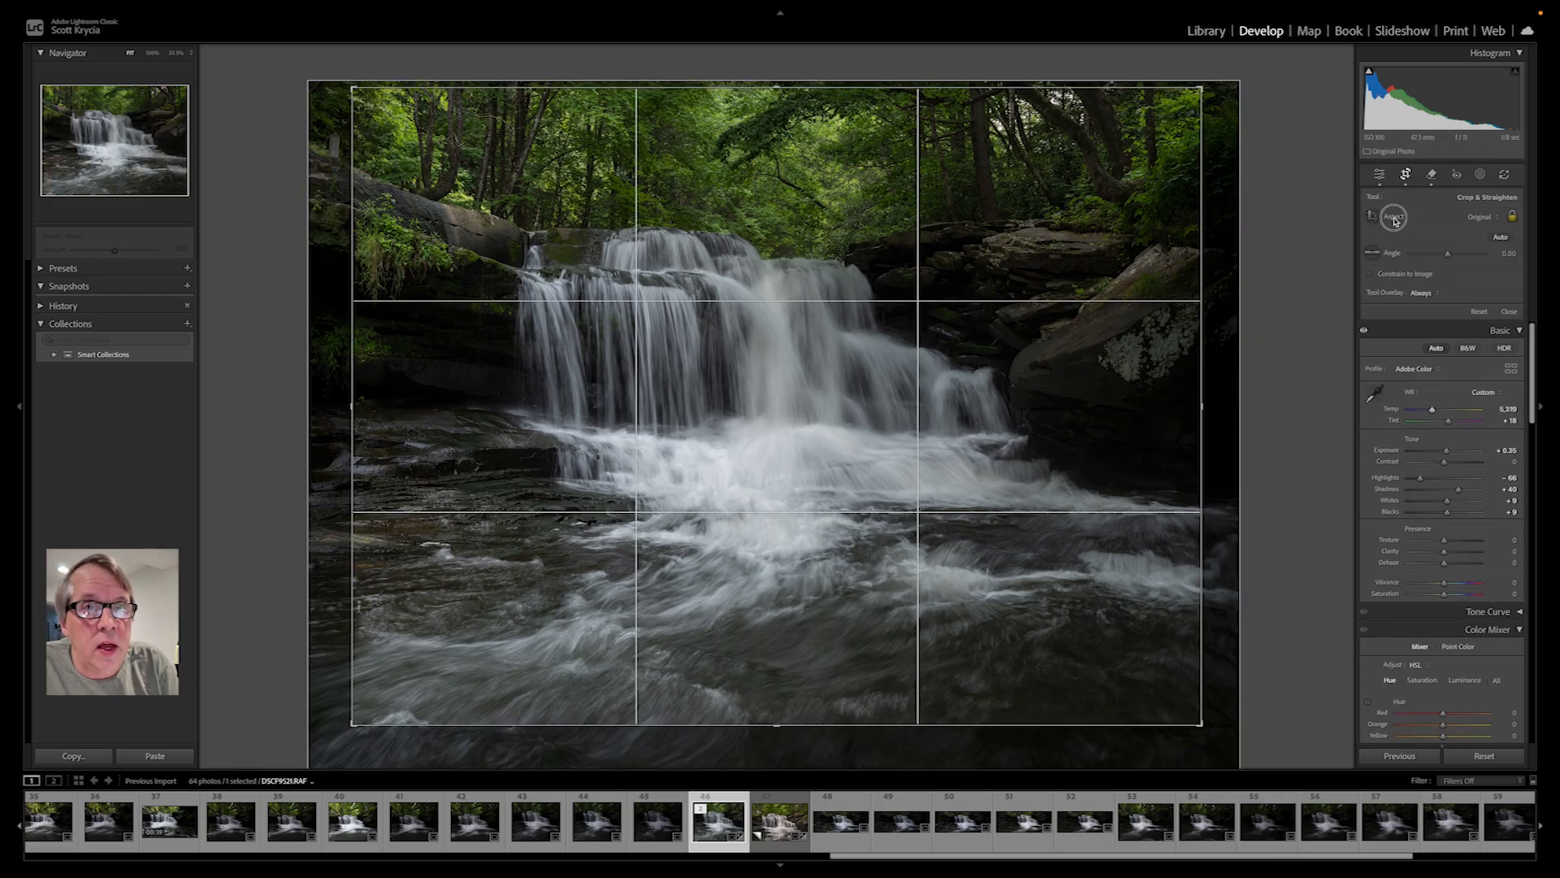
click(1475, 217)
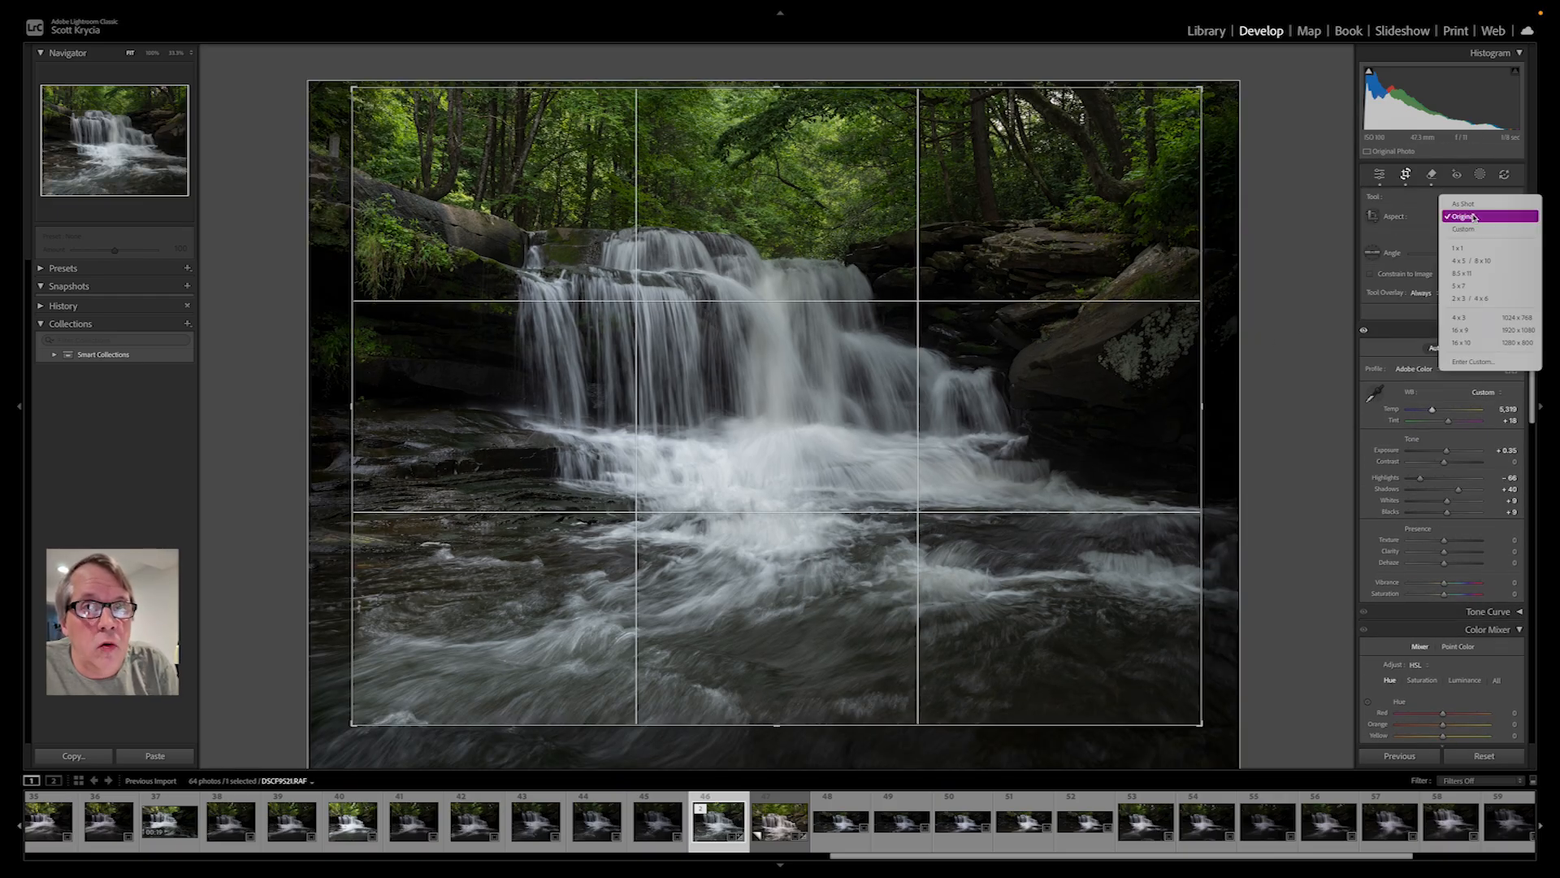
click(1474, 298)
drag(751, 523, 758, 545)
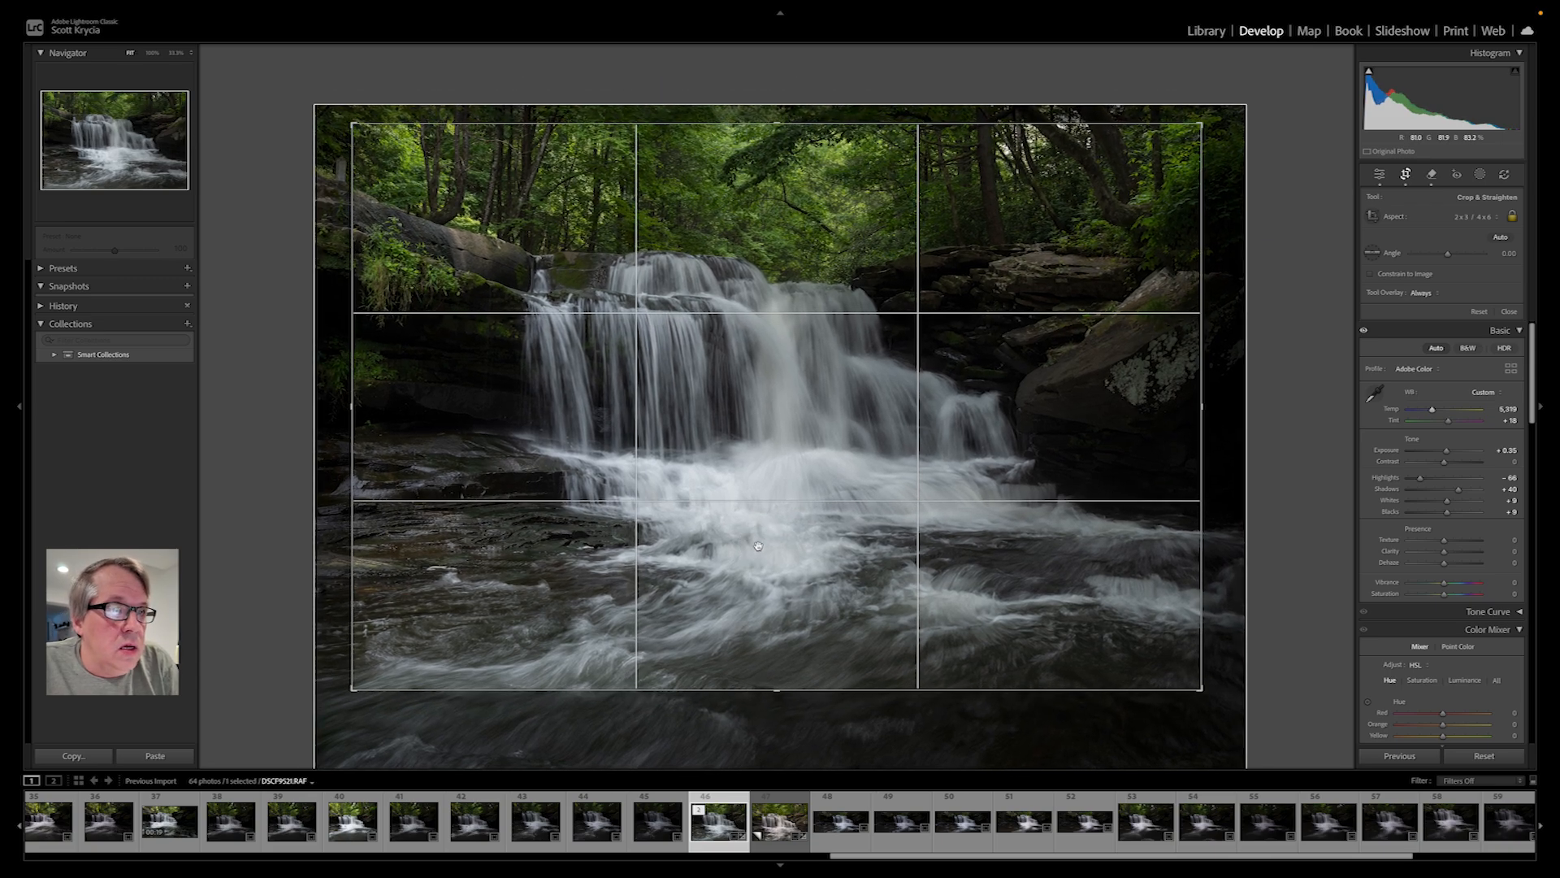
key(Return)
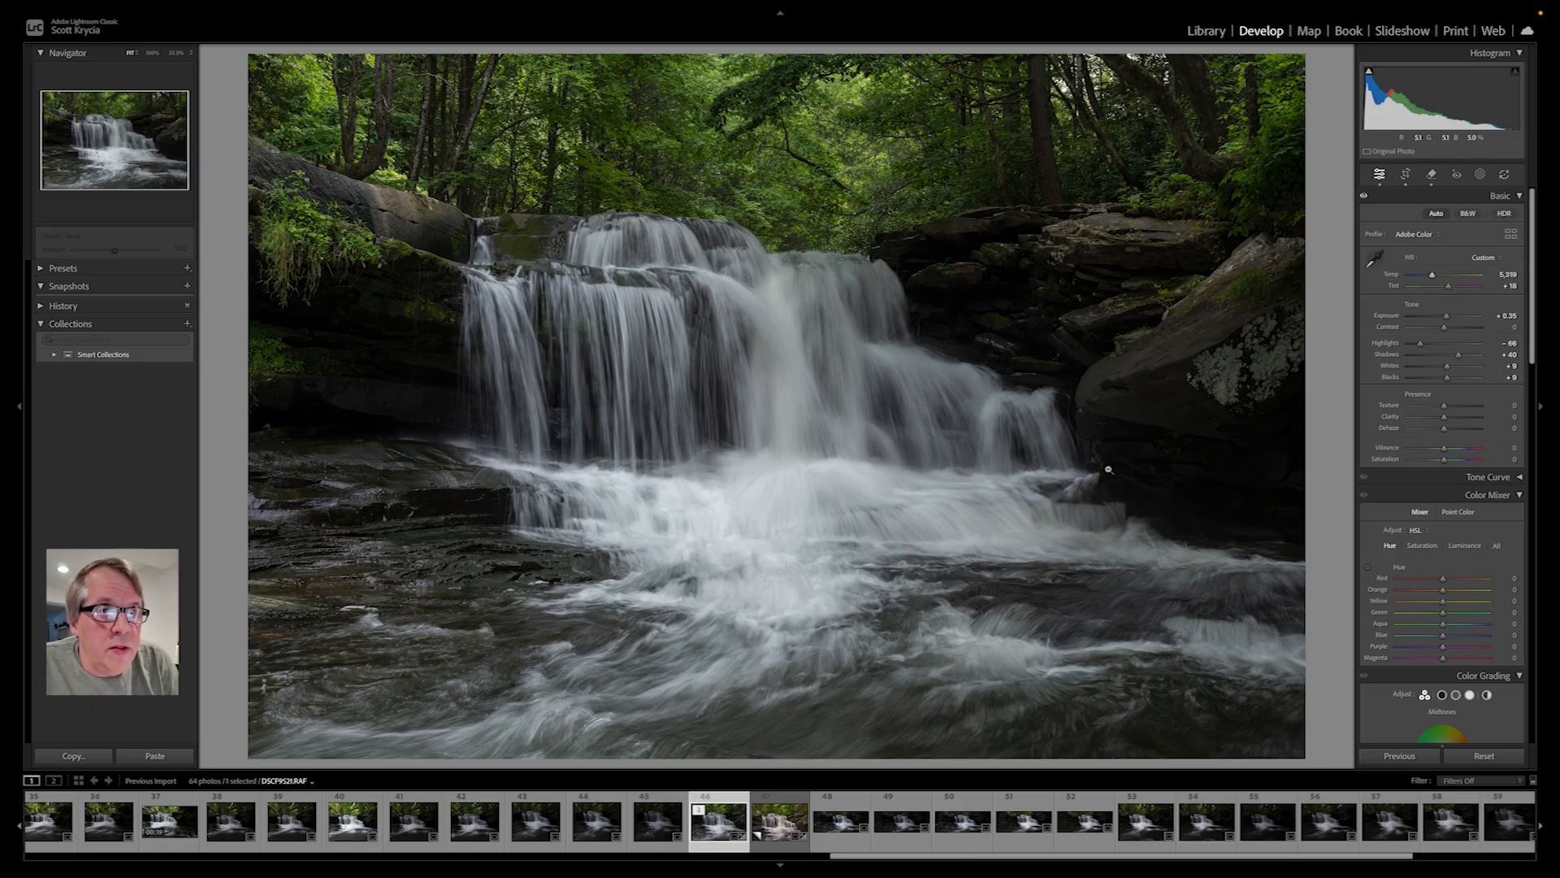
Set exposure to +0.45, clarity to +2 and texture to 0.
drag(1445, 317, 1446, 318)
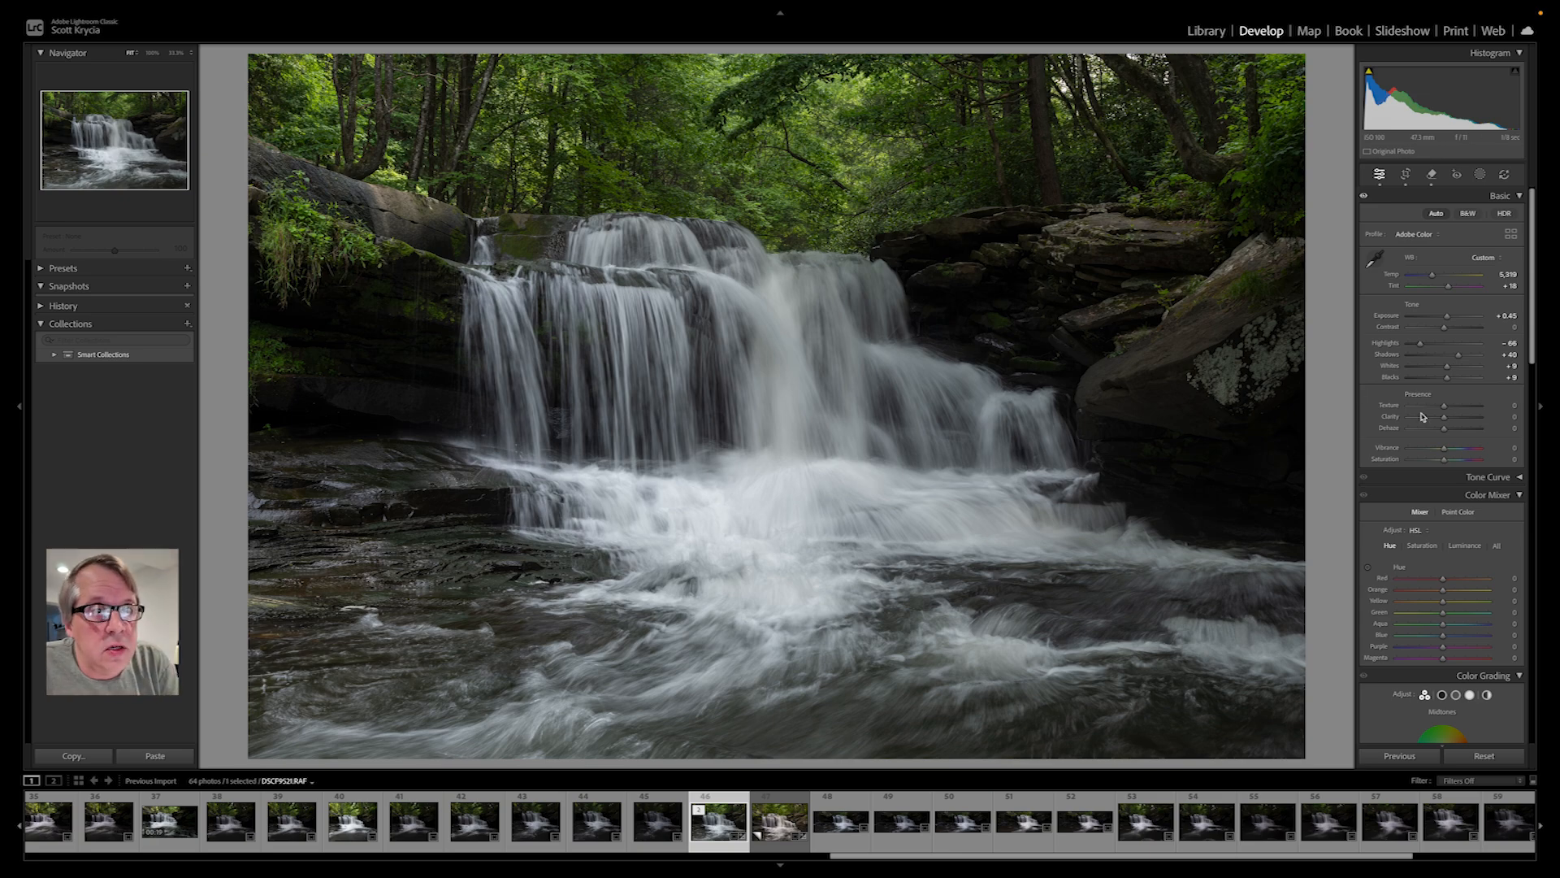
drag(1443, 411, 1447, 411)
mouse_move(1444, 416)
mouse_down()
mouse_move(1514, 430)
mouse_move(1414, 427)
mouse_move(1490, 431)
mouse_move(1431, 428)
mouse_move(1446, 430)
mouse_up()
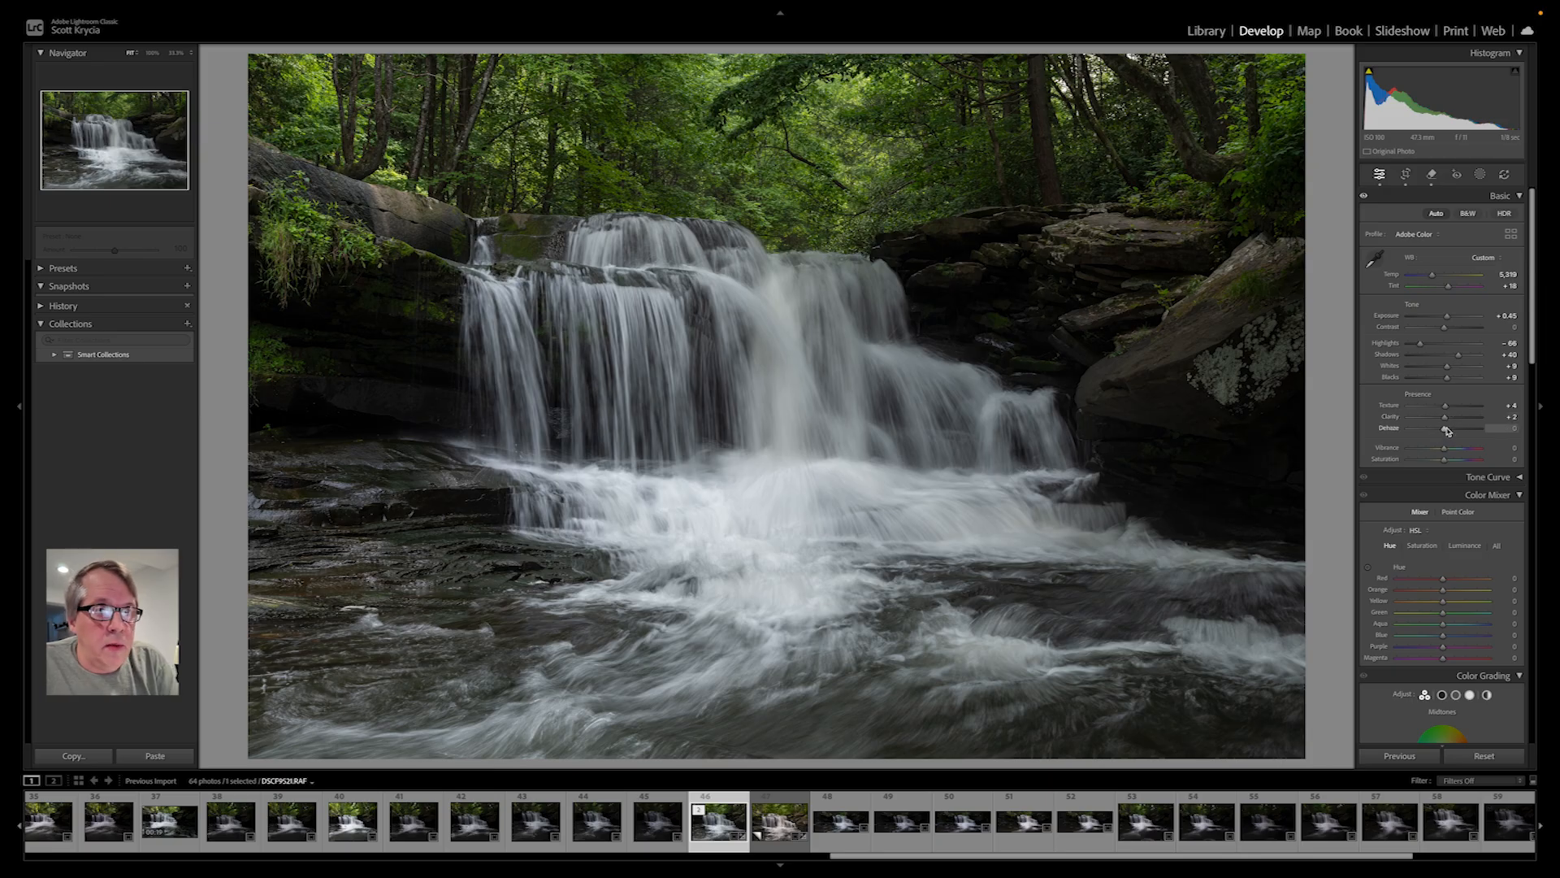
click(1503, 406)
text(0)
key(Return)
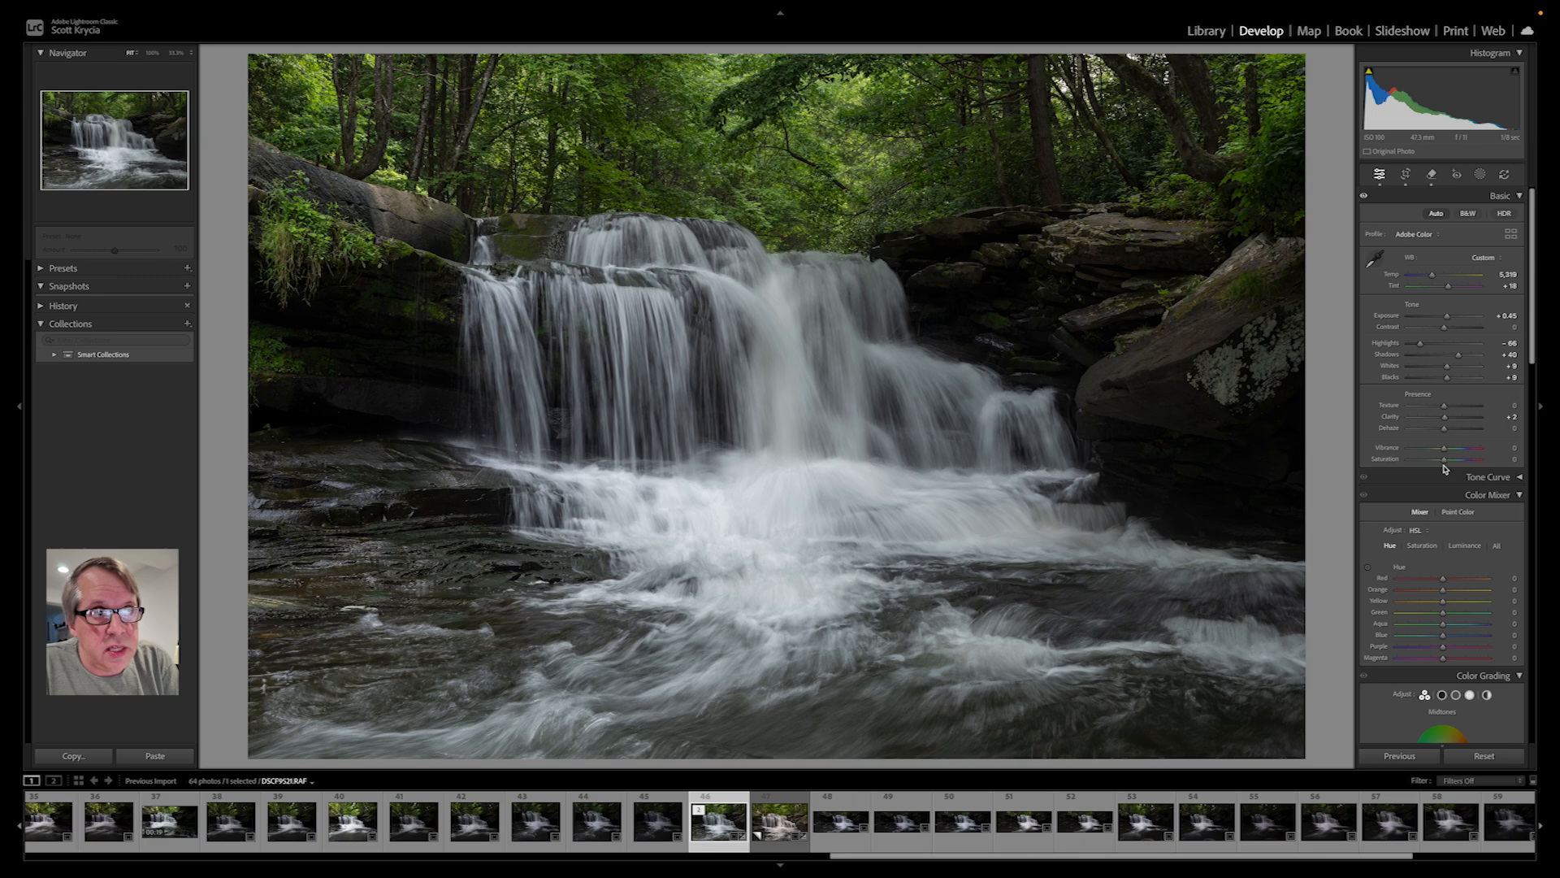
Cool the previously edited virtual copy to a temperature of about 5,700, and return to the original photo.
click(770, 798)
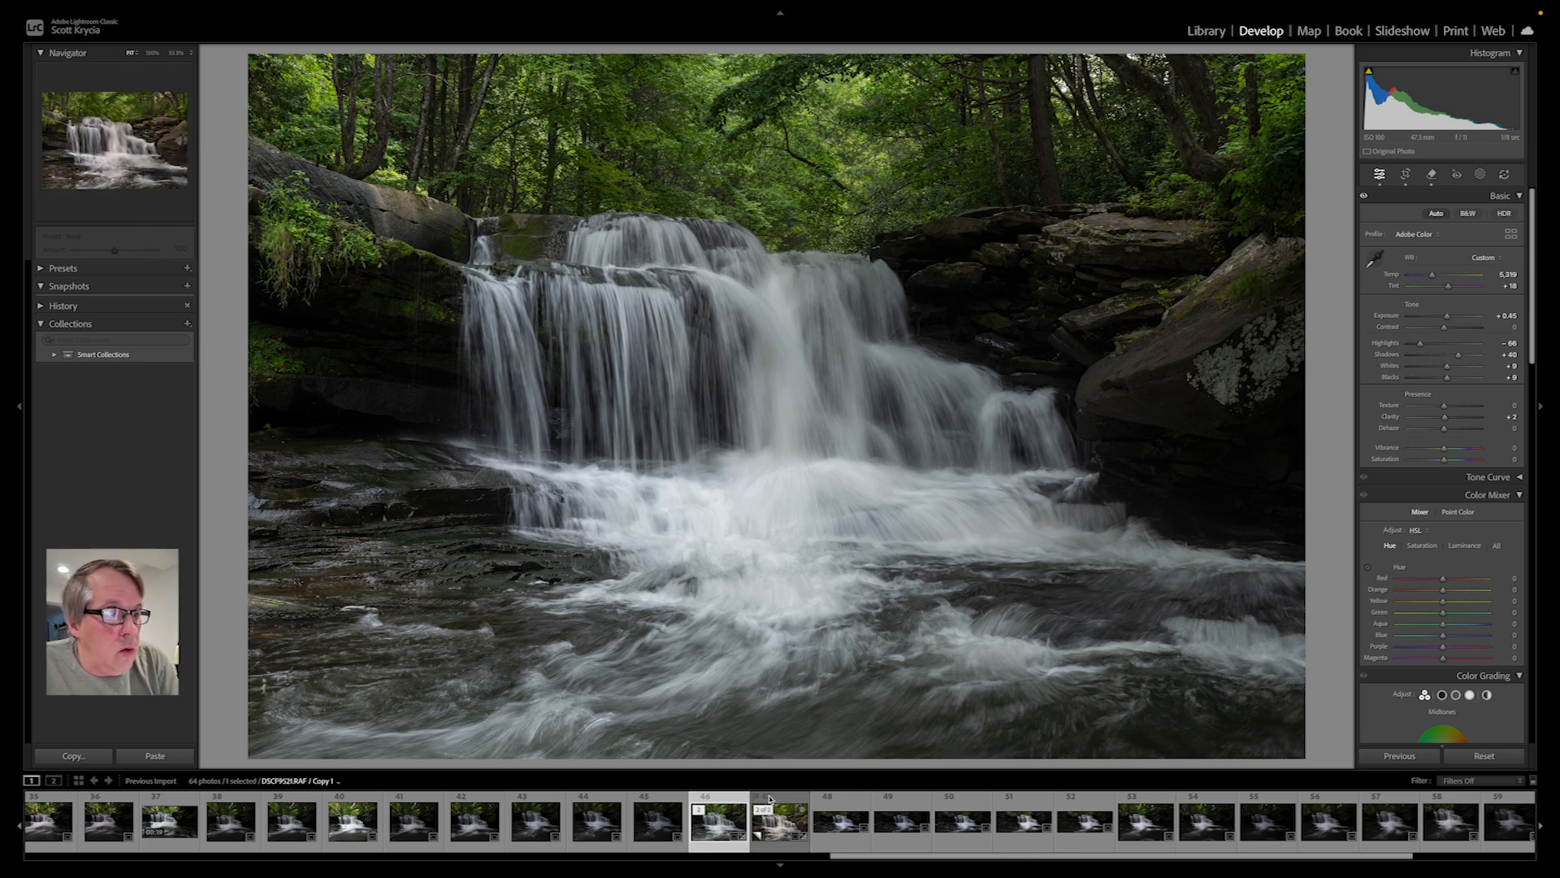
click(772, 803)
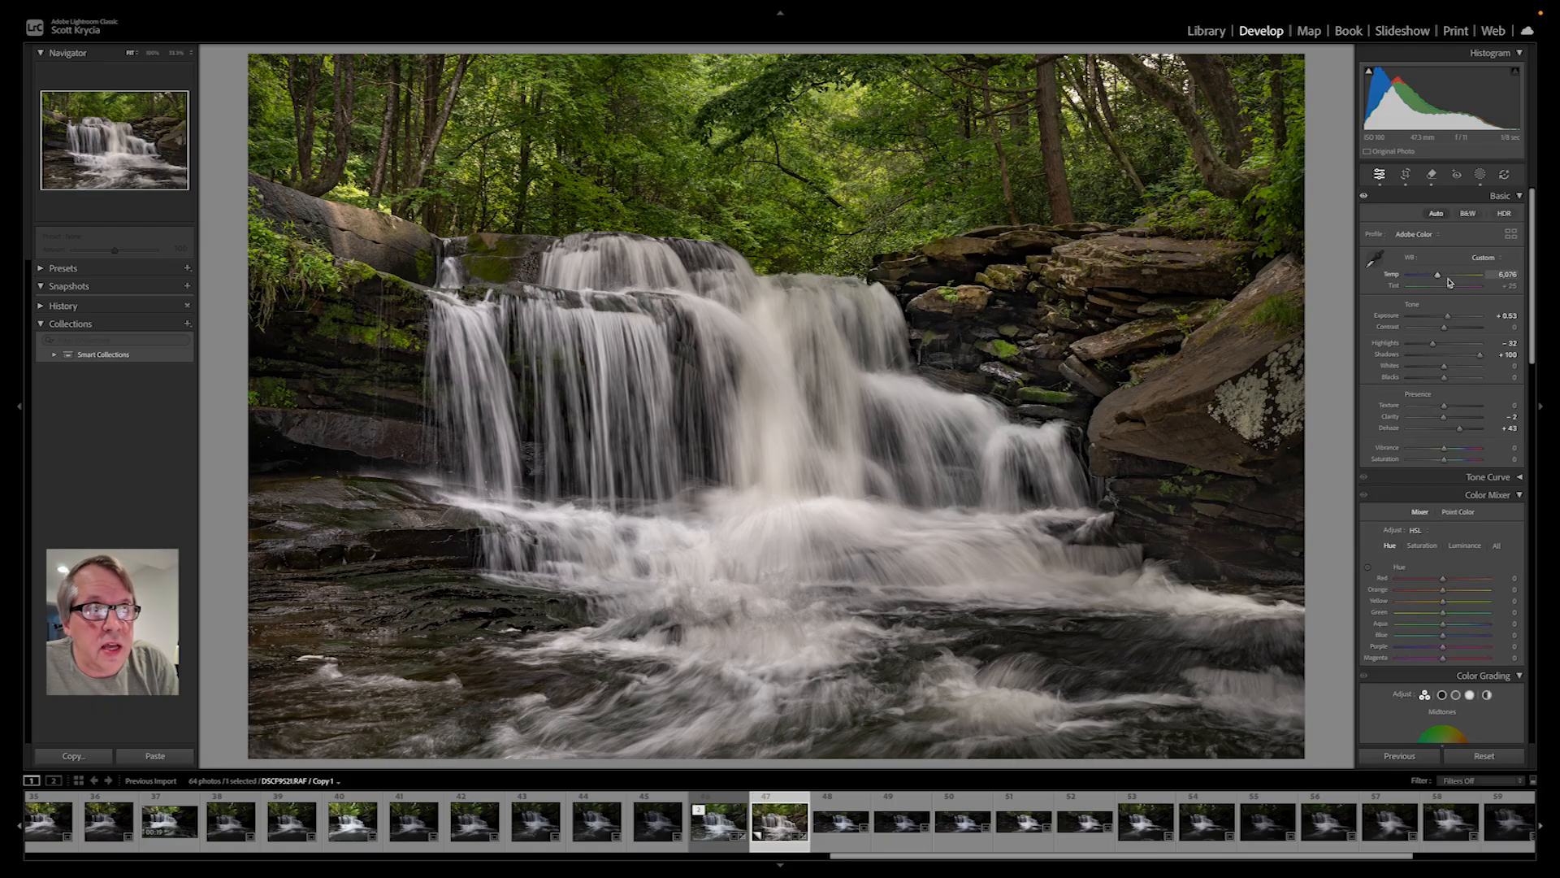
drag(1440, 279, 1435, 278)
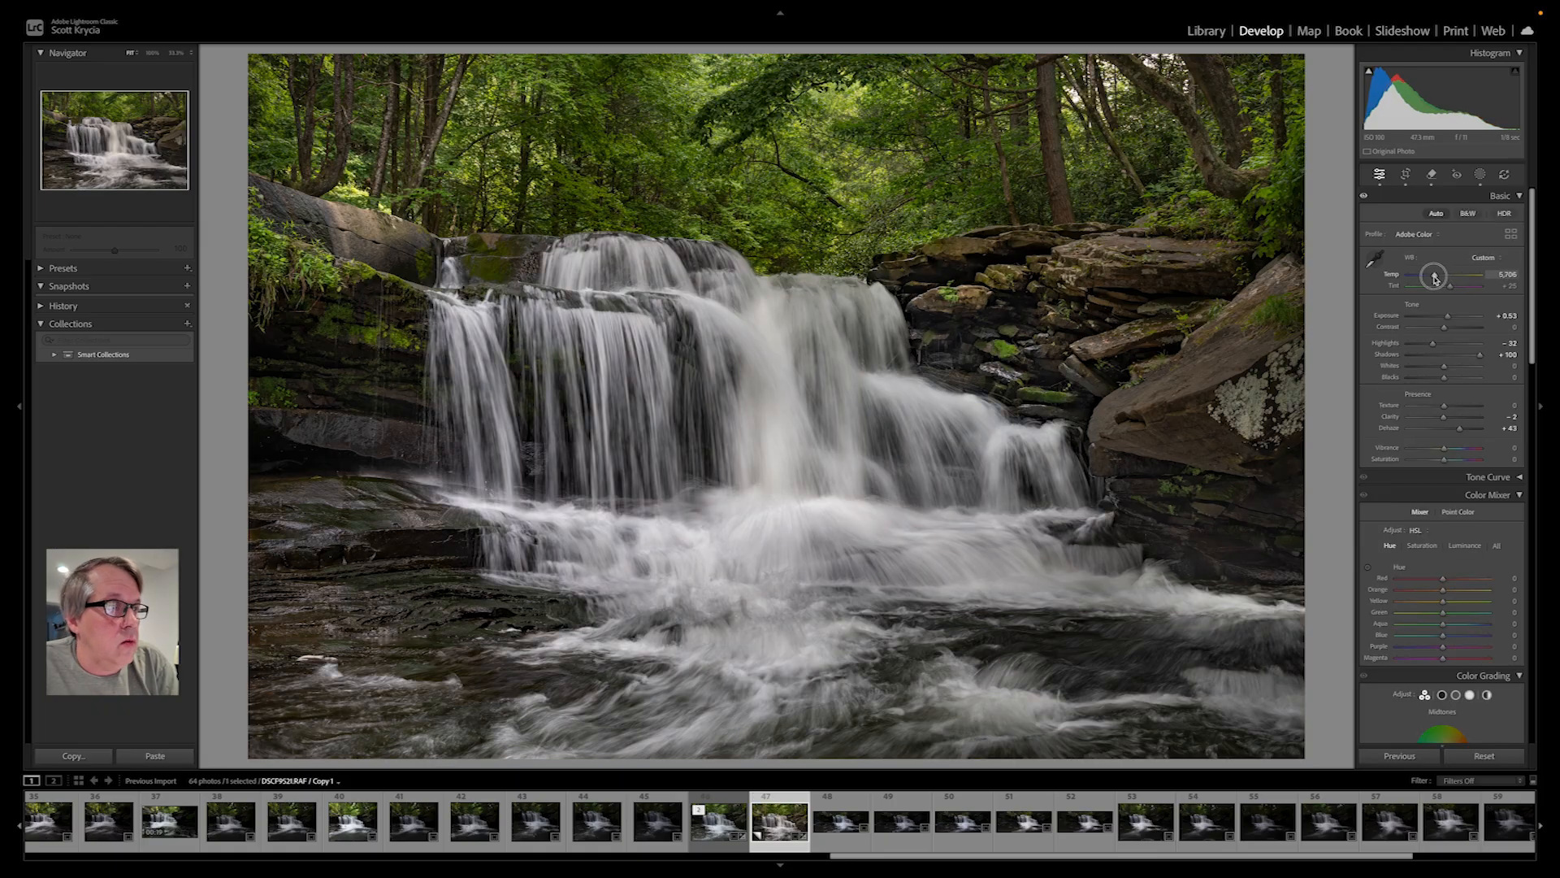
click(726, 802)
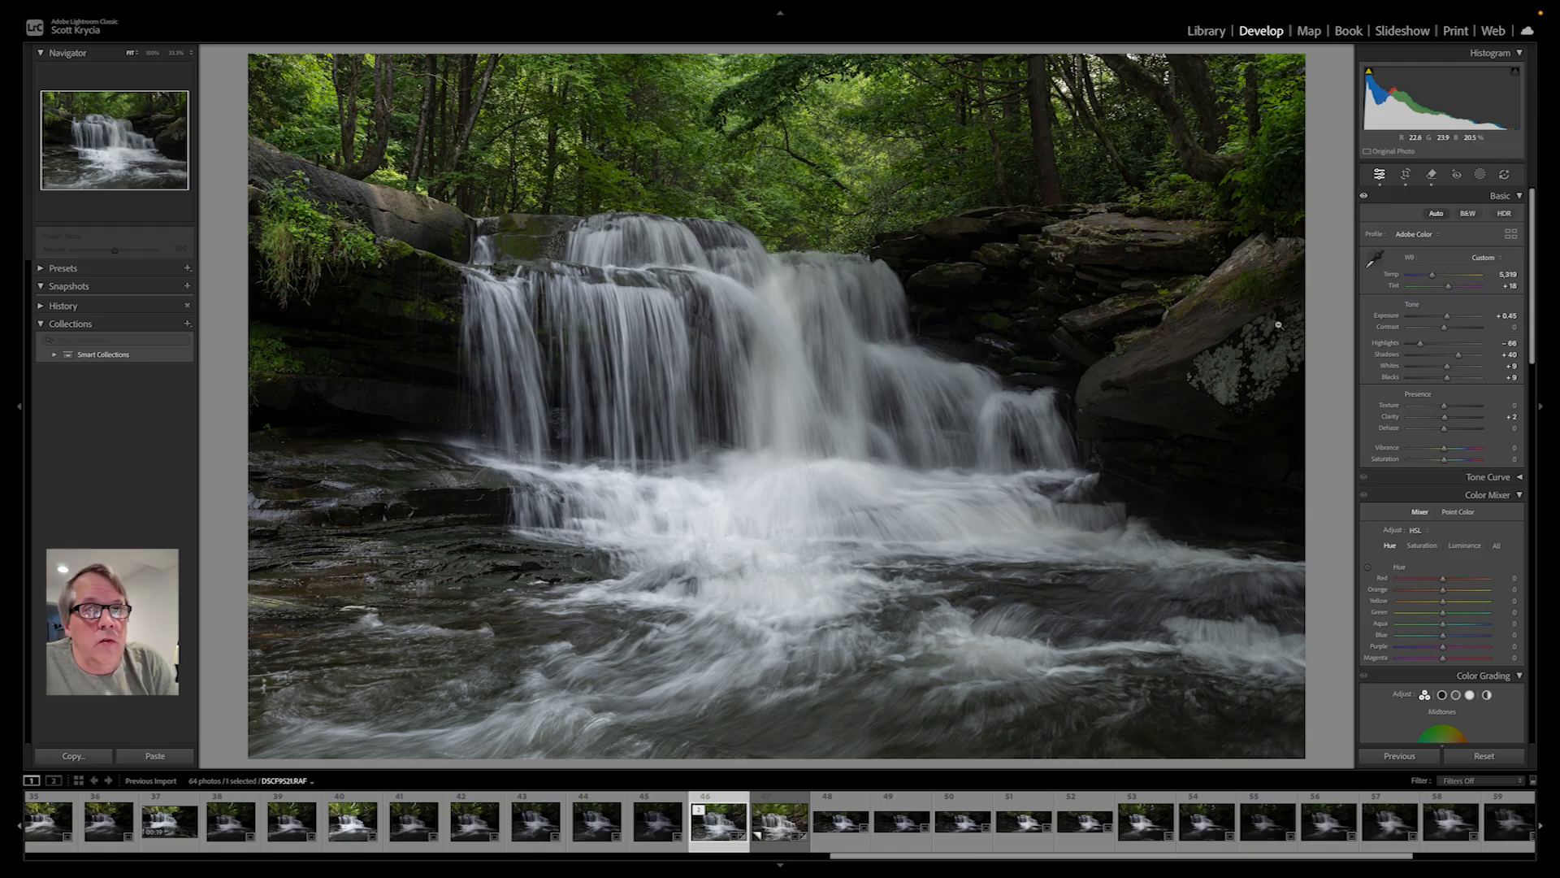
Create a brush mask covering the dark rocks on both sides of the waterfall.
click(1480, 174)
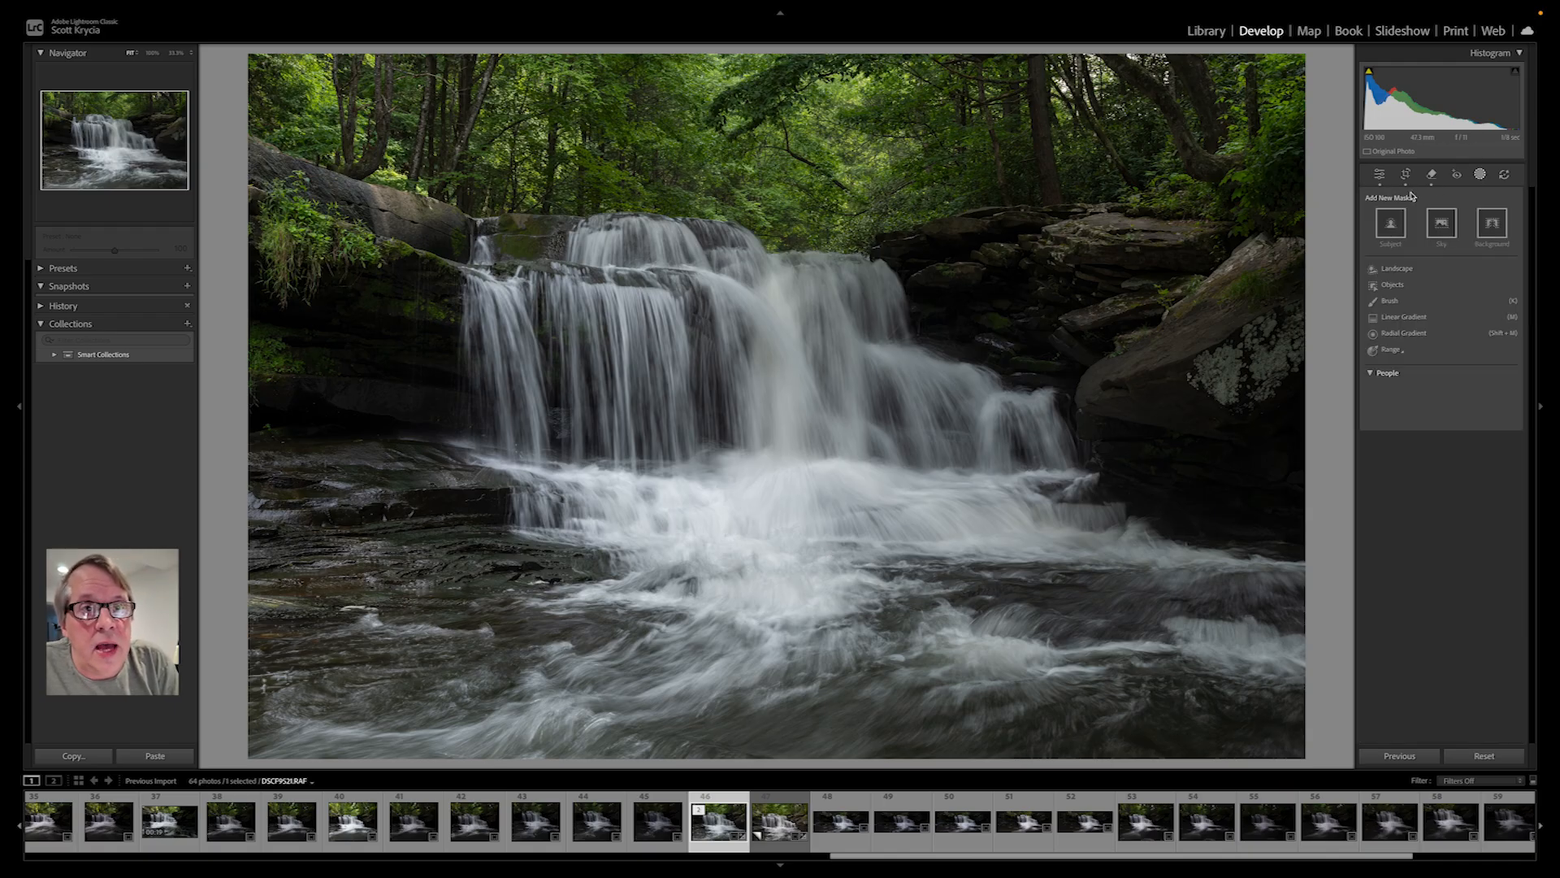
click(1387, 304)
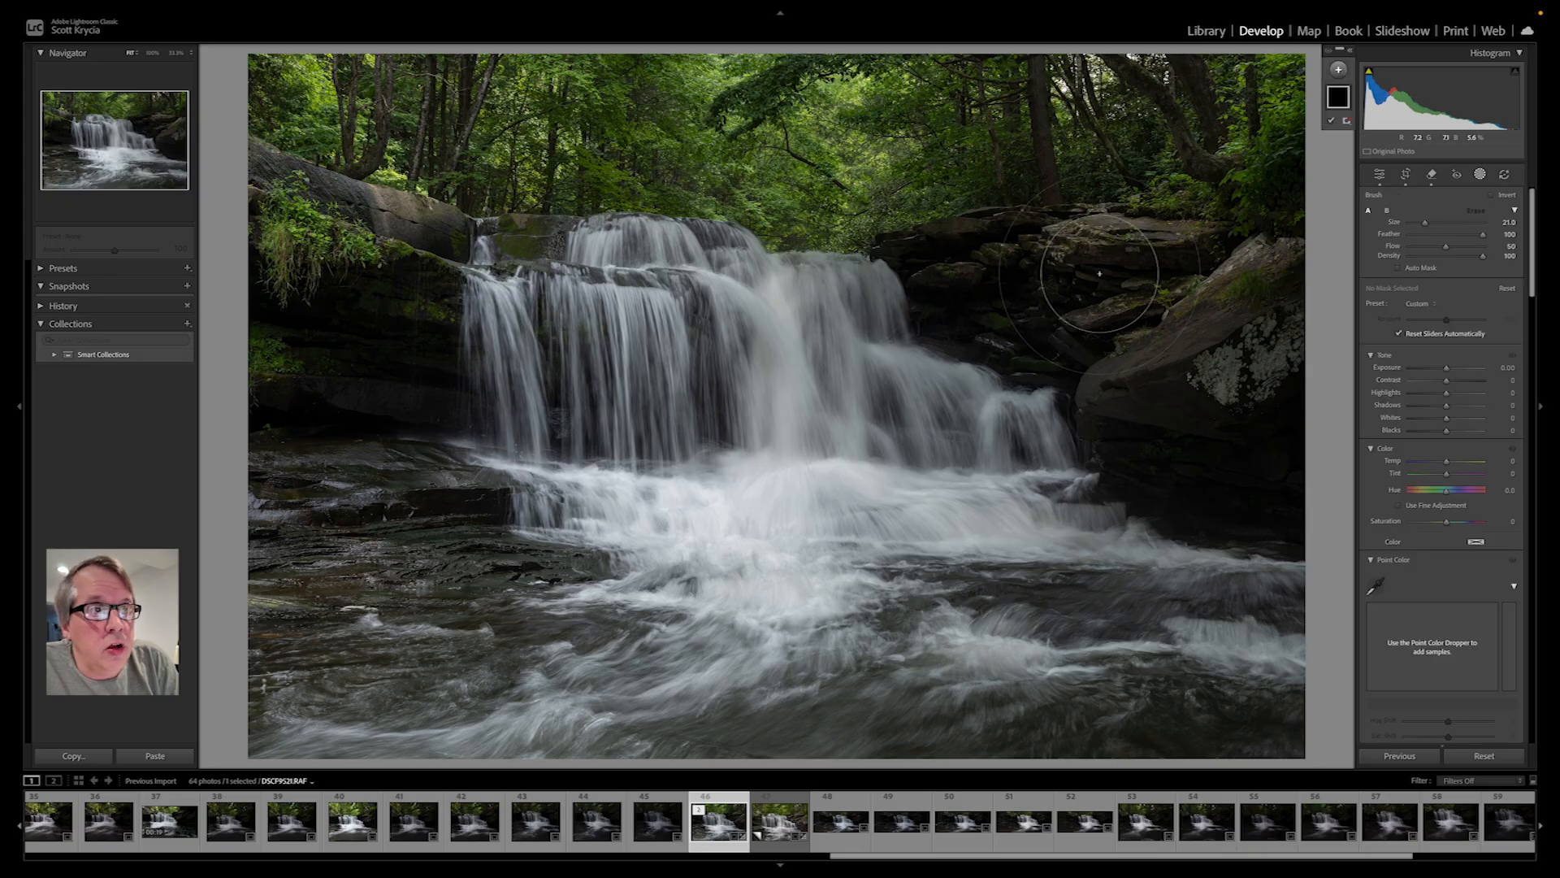
mouse_move(1024, 292)
mouse_down()
mouse_move(942, 296)
mouse_move(937, 254)
mouse_move(967, 268)
mouse_up()
mouse_move(1105, 258)
mouse_down()
mouse_move(1207, 269)
mouse_move(1056, 286)
mouse_move(1056, 321)
mouse_move(1150, 394)
mouse_move(1187, 451)
mouse_move(1211, 417)
mouse_move(1212, 304)
mouse_move(1270, 473)
mouse_up()
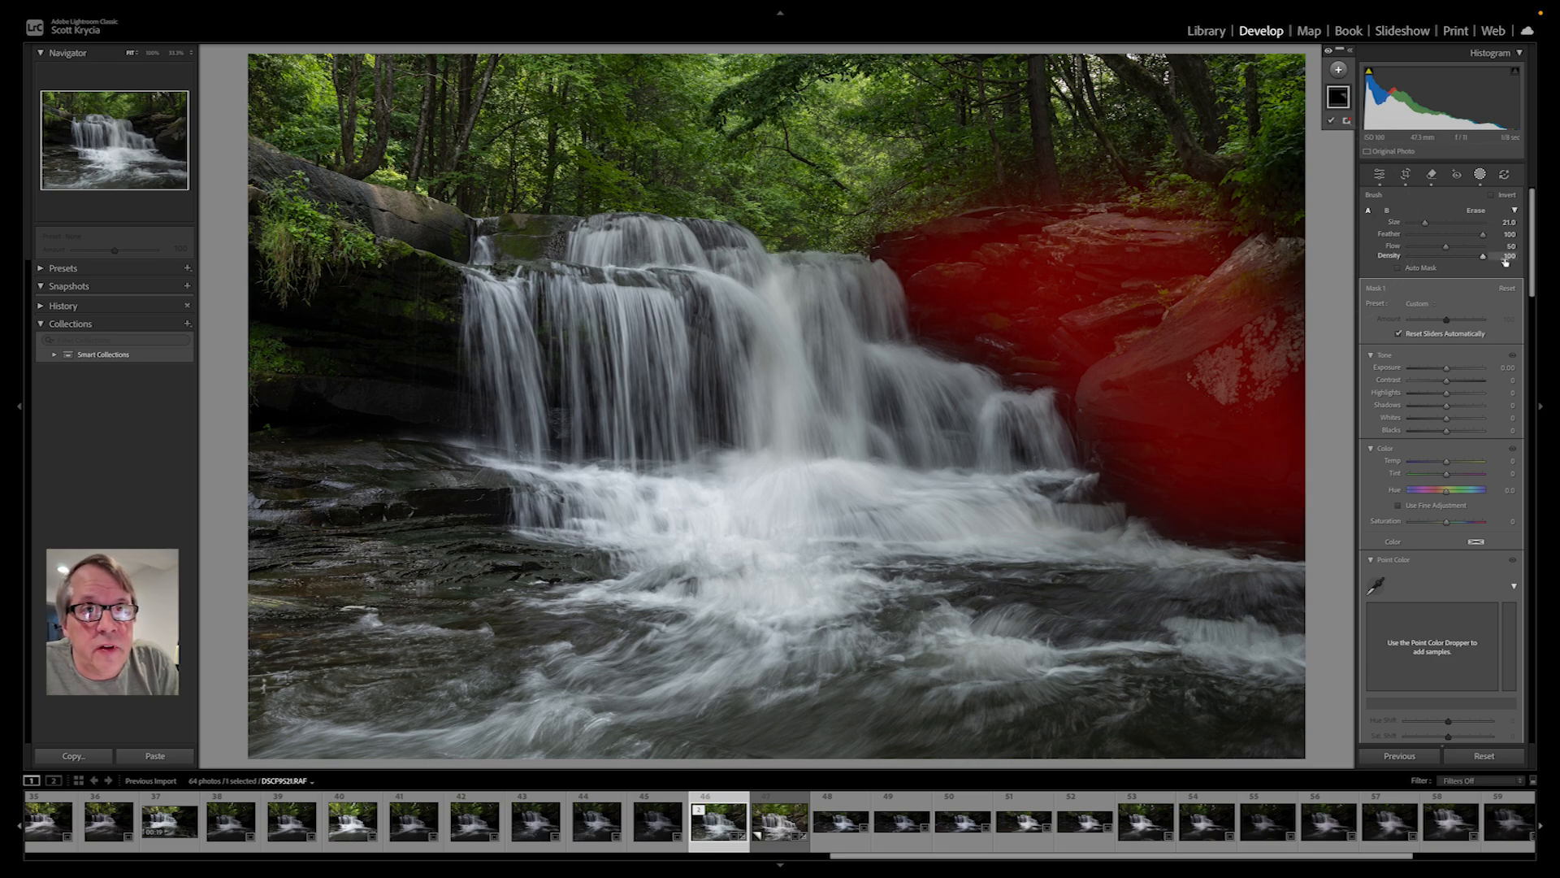
mouse_move(319, 235)
mouse_down()
mouse_move(431, 309)
mouse_move(412, 359)
mouse_move(291, 386)
mouse_move(309, 322)
mouse_up()
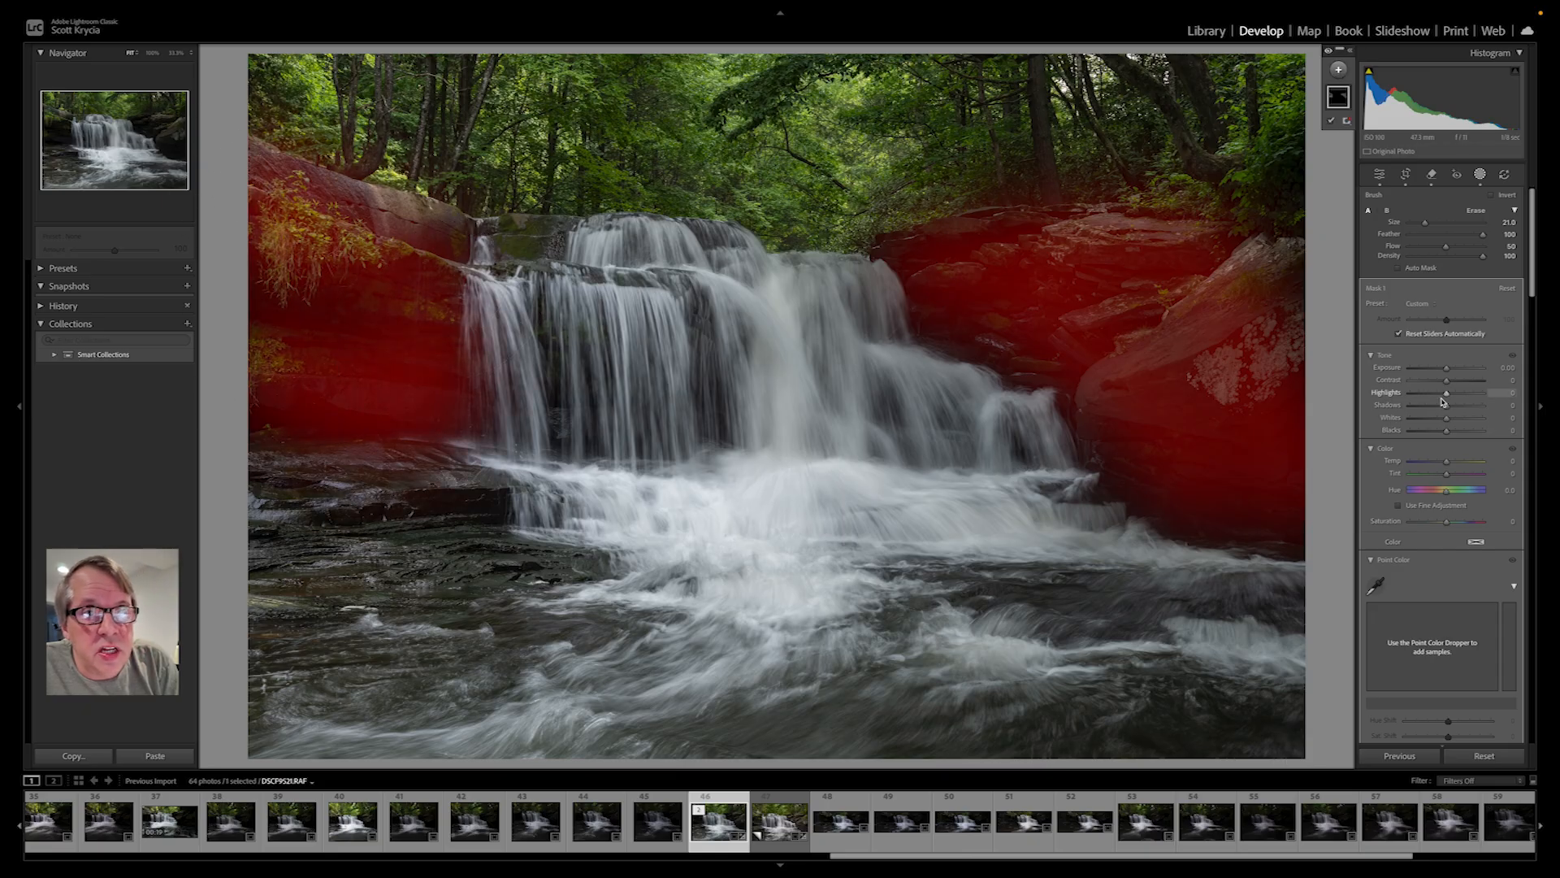
Brighten the masked rocks with an exposure of 2.47 and slightly raised highlights.
mouse_move(1449, 393)
mouse_down()
mouse_move(1481, 408)
mouse_move(1453, 404)
mouse_move(1453, 374)
mouse_move(1471, 378)
mouse_up()
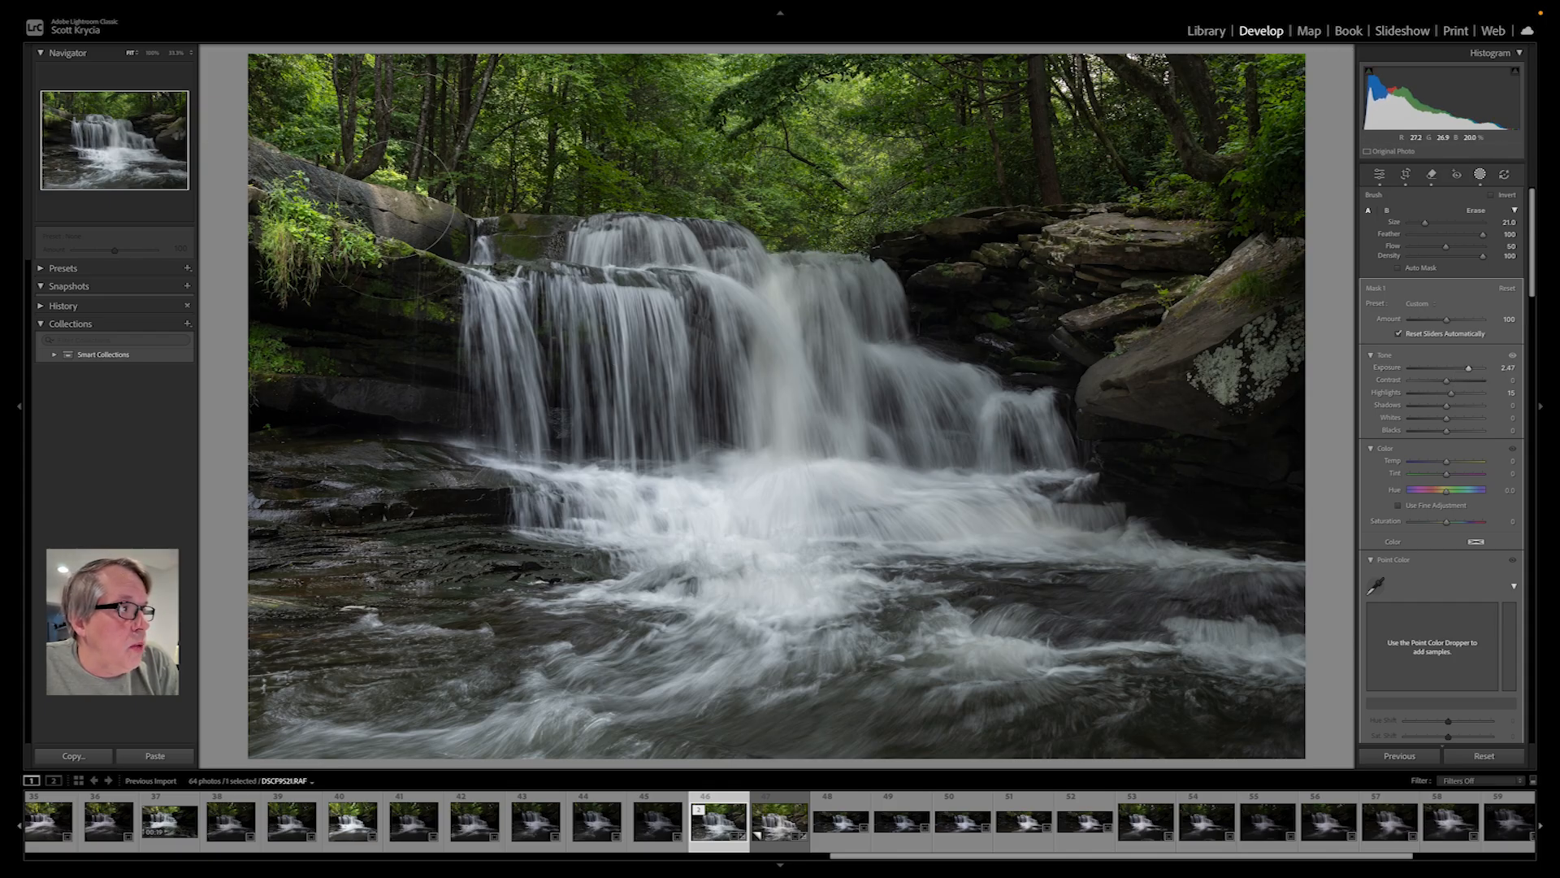
key(ctrl+z)
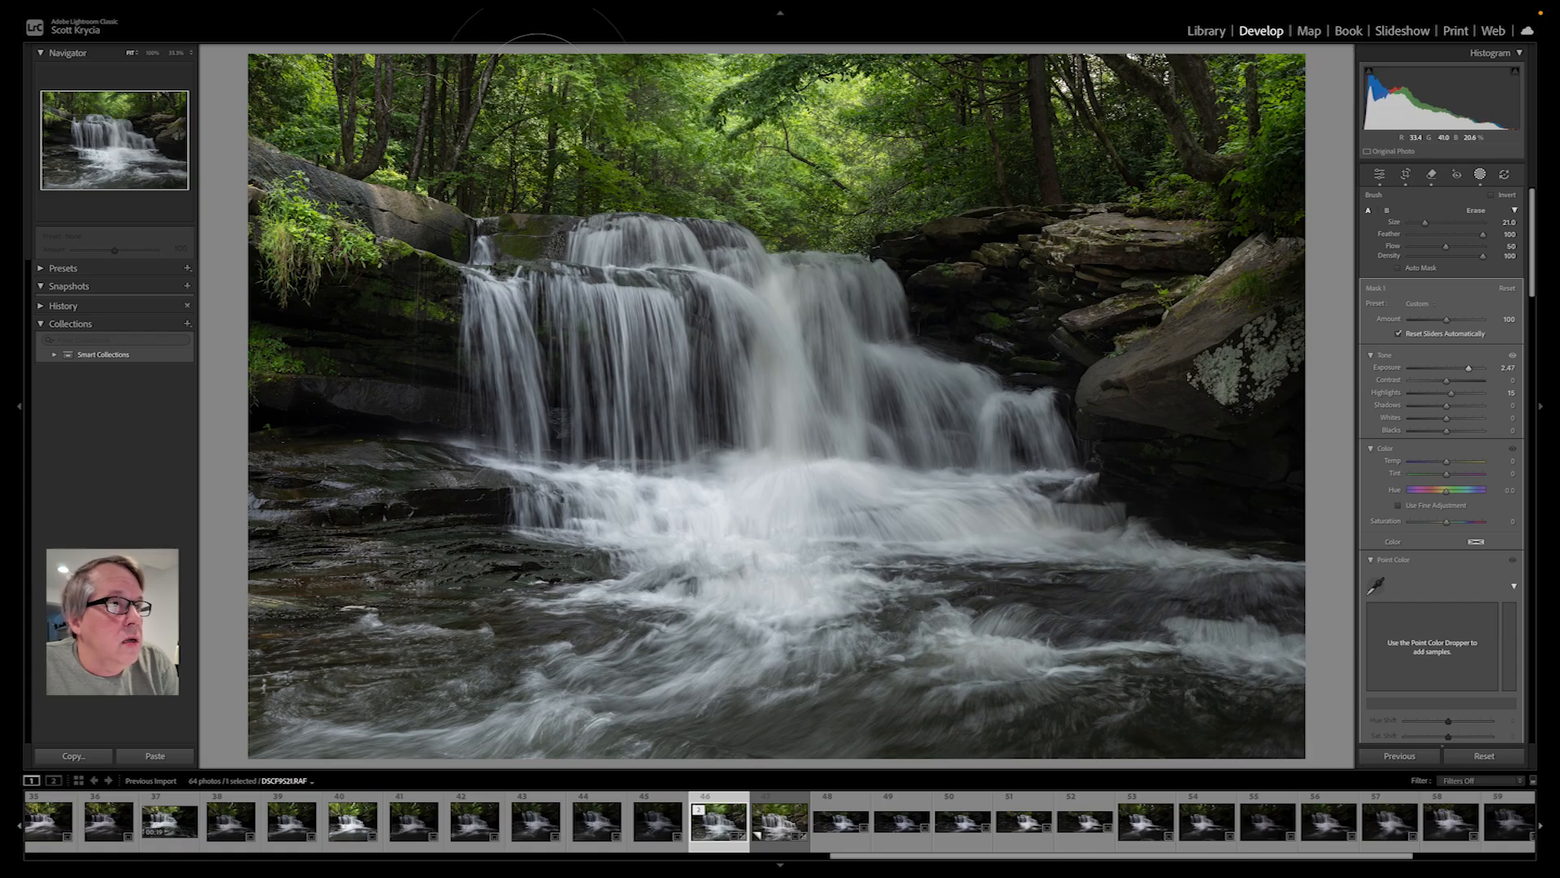
key(ctrl+z)
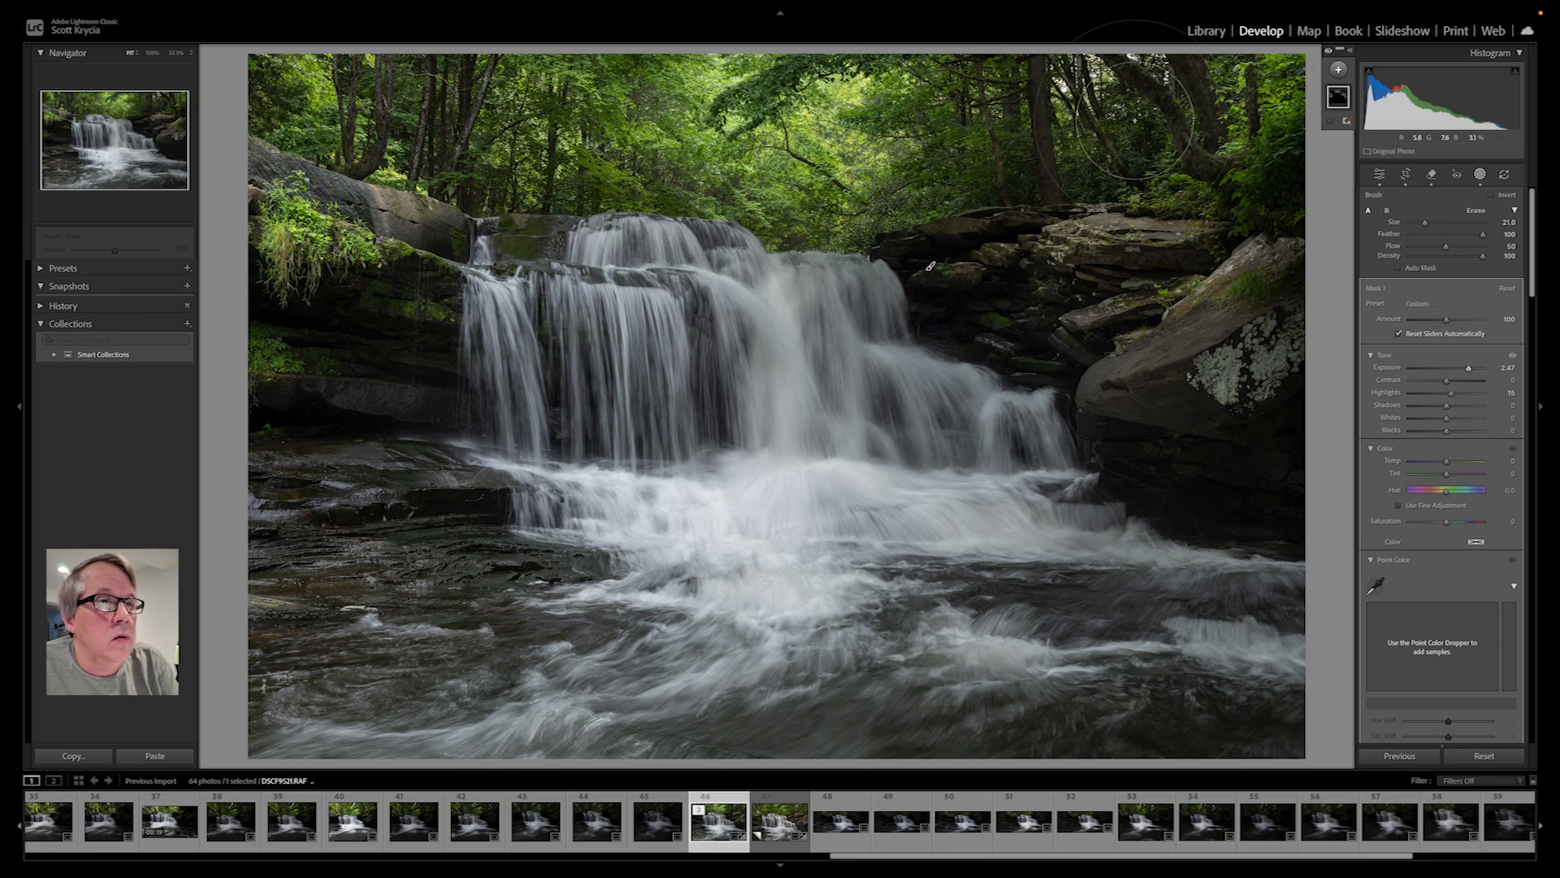
click(1041, 100)
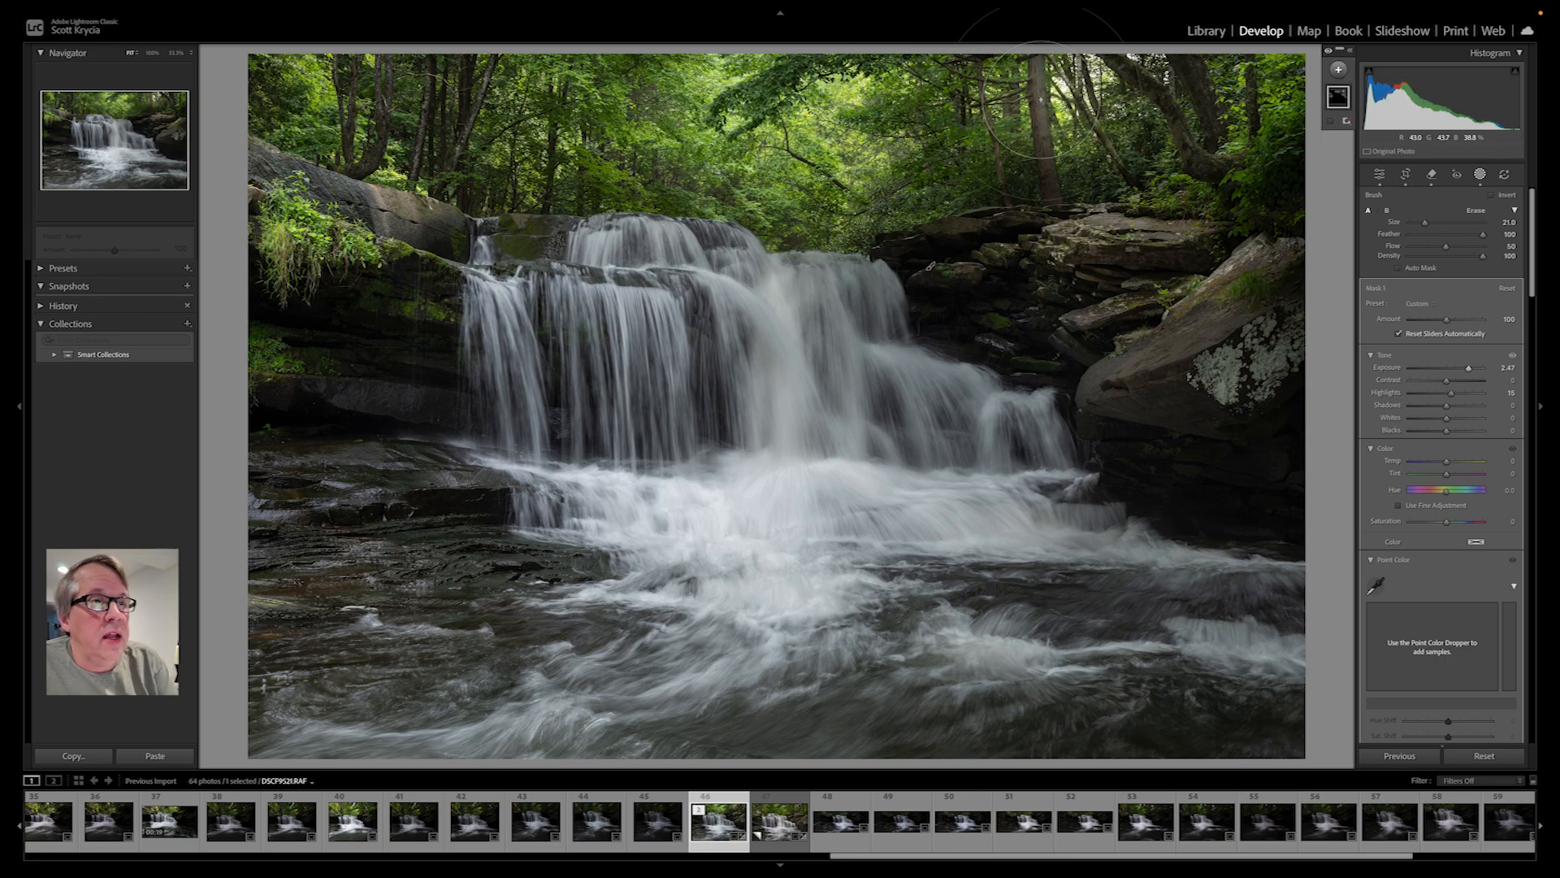
key(ctrl+z)
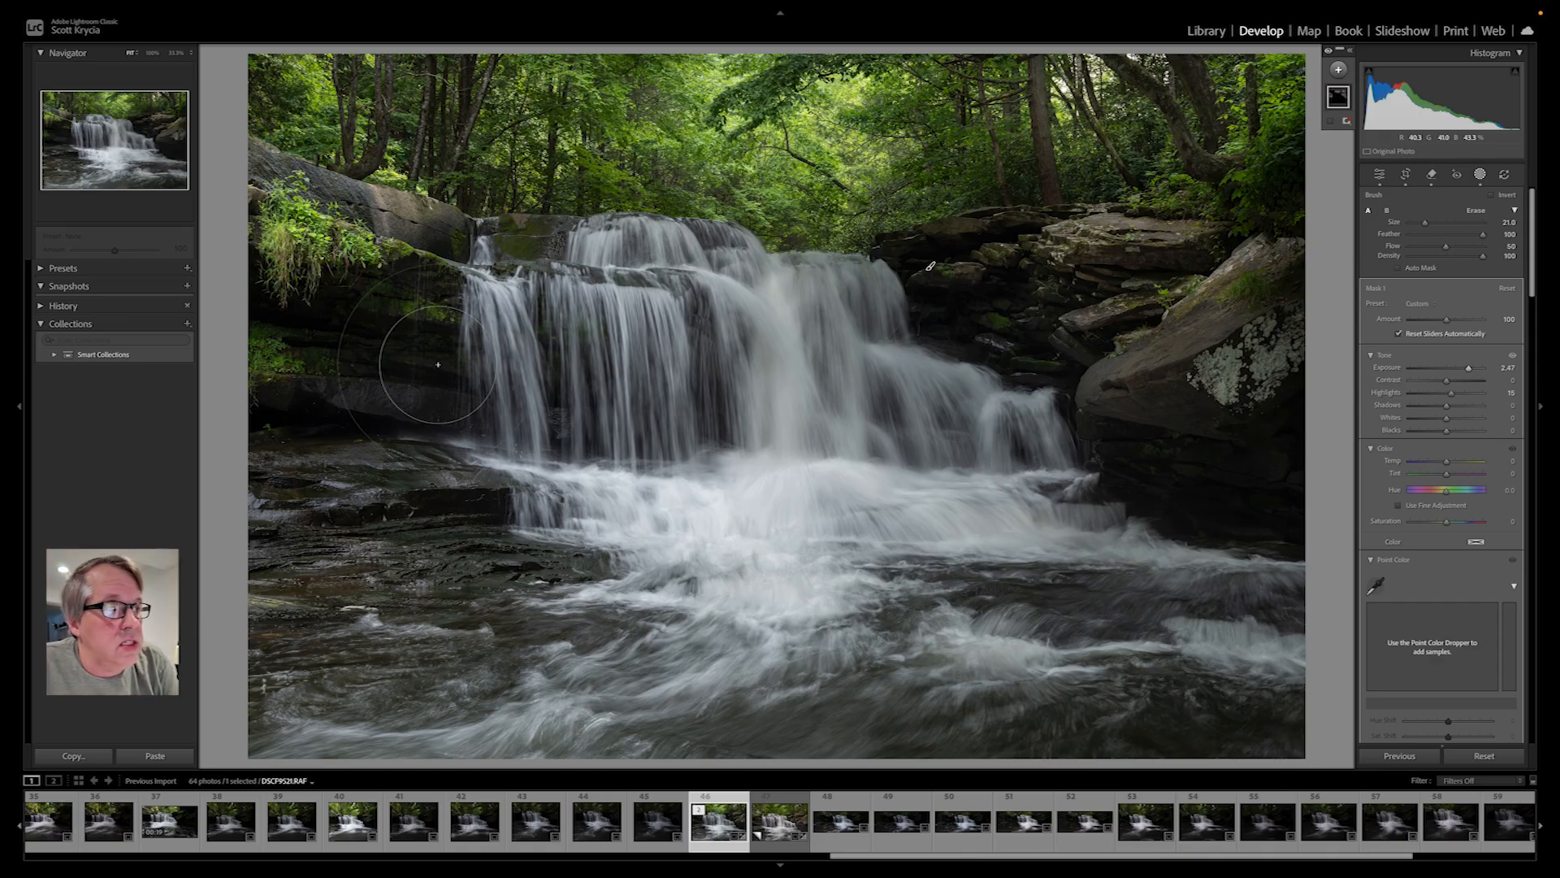
key(Escape)
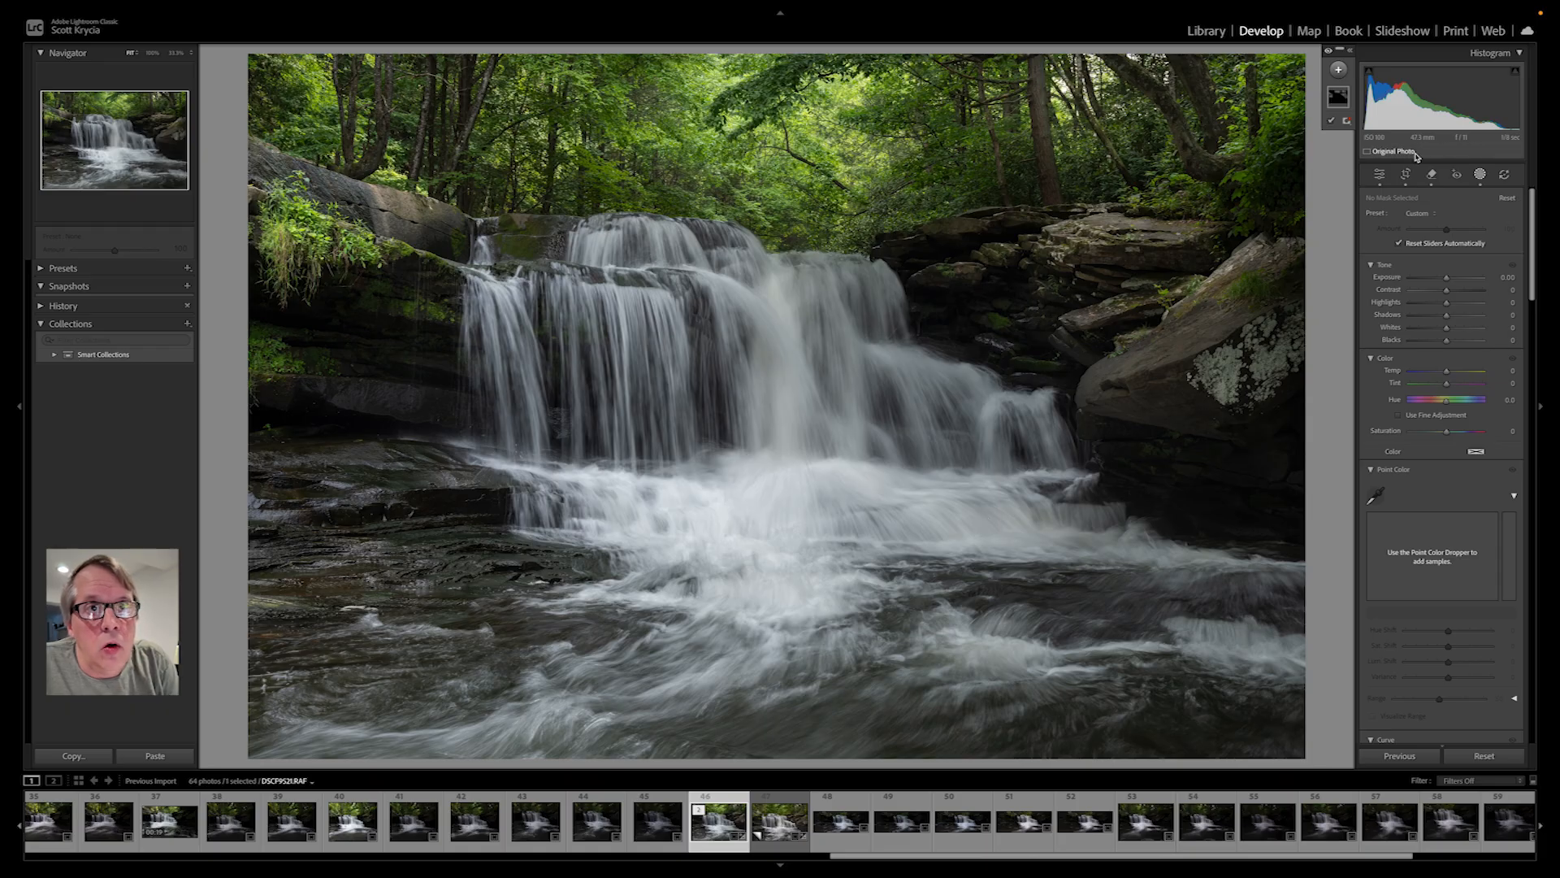
Add a linear gradient mask rising from the photo's bottom edge over the foreground water to the base of the waterfall.
click(1341, 73)
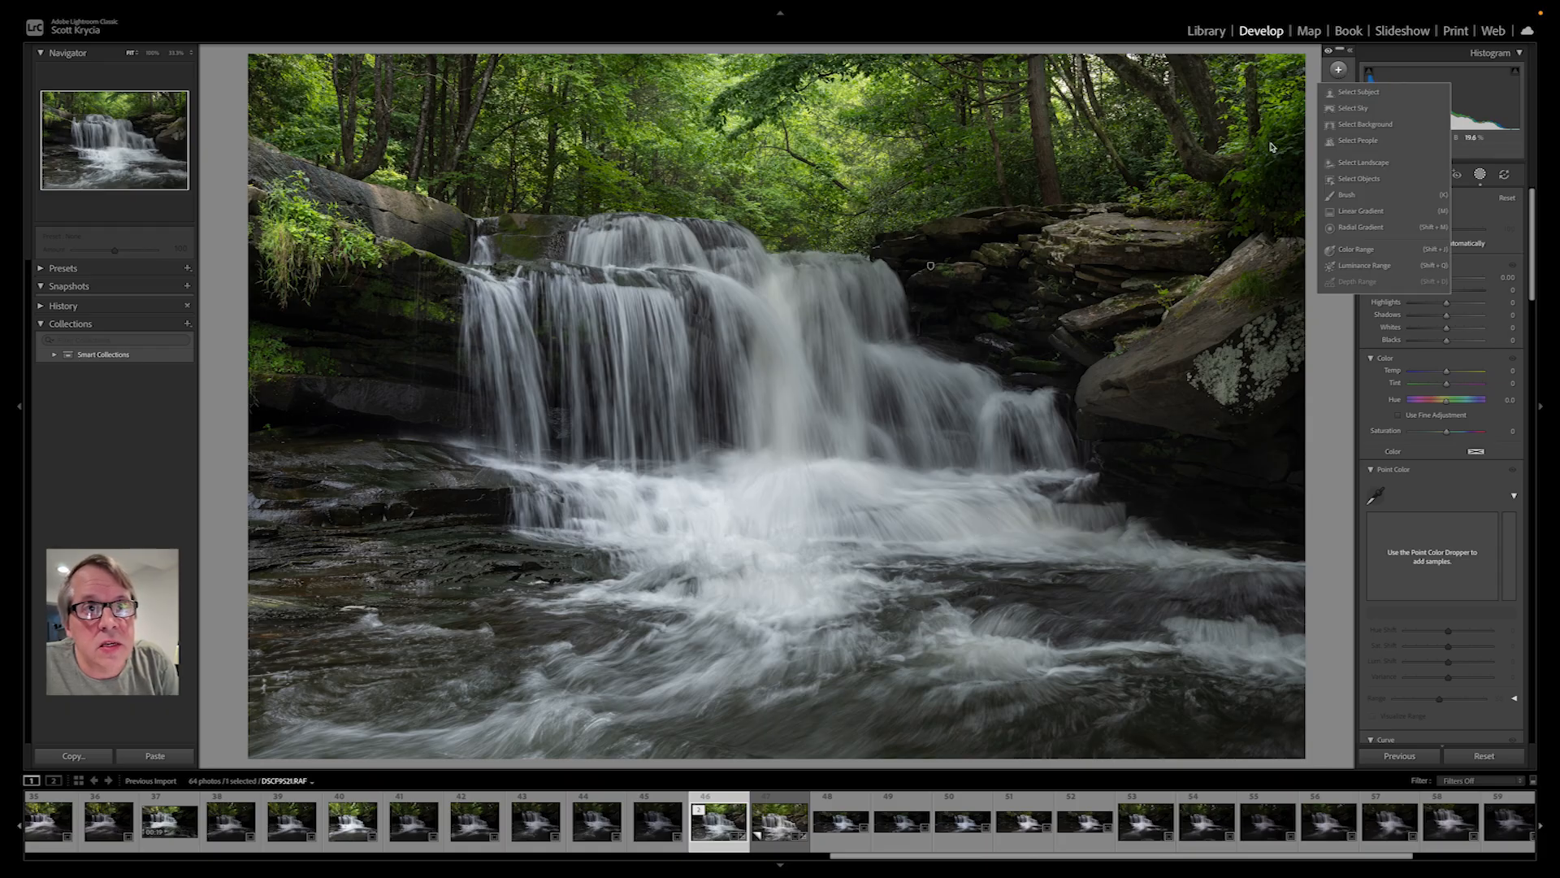
click(1365, 213)
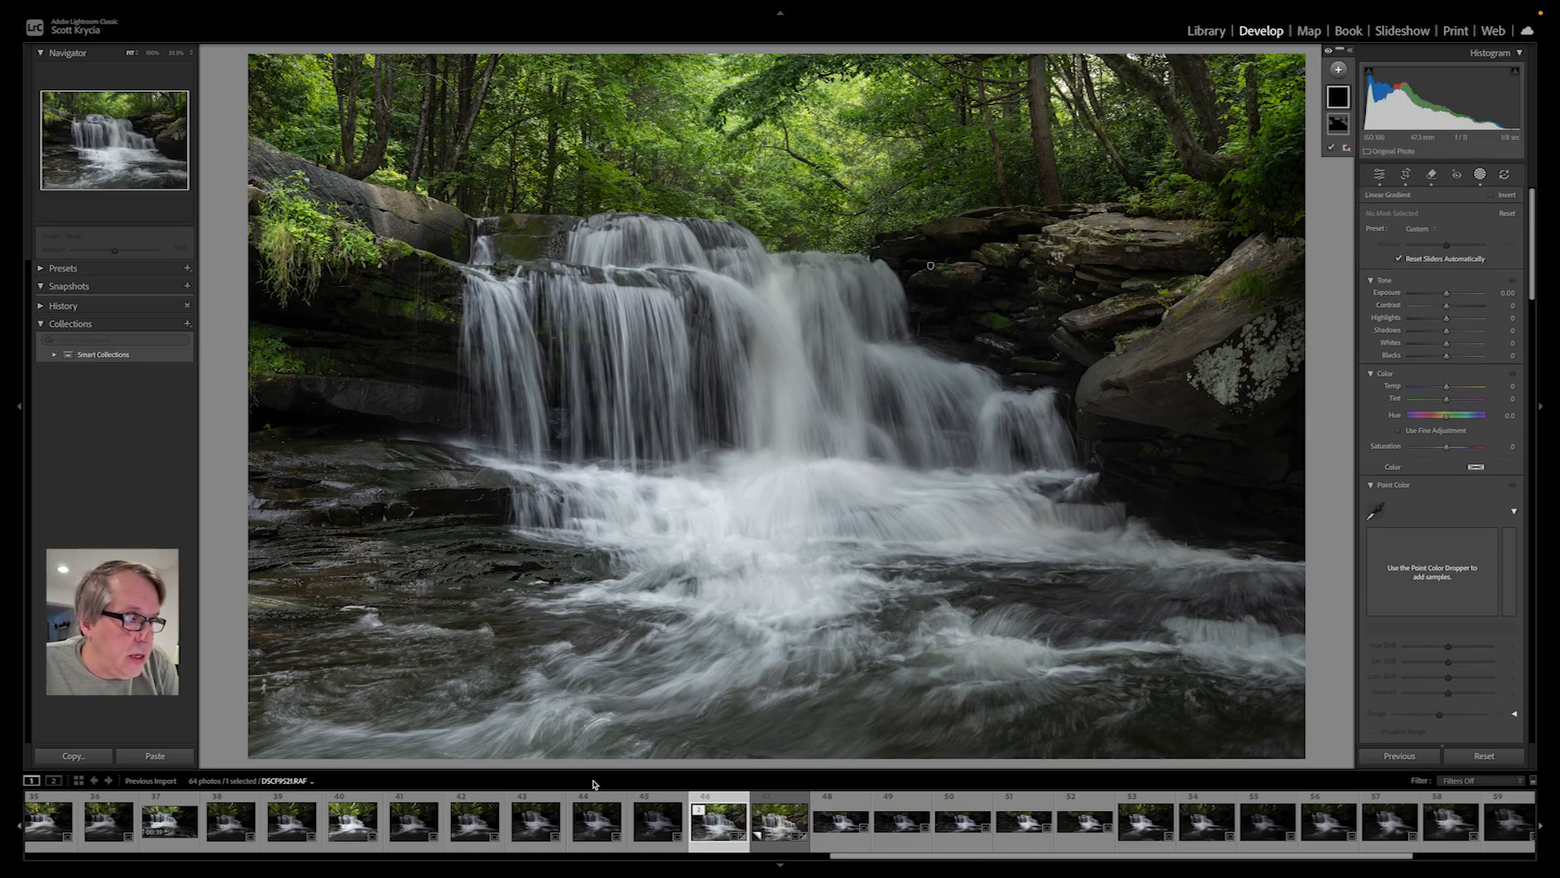
drag(659, 764, 667, 457)
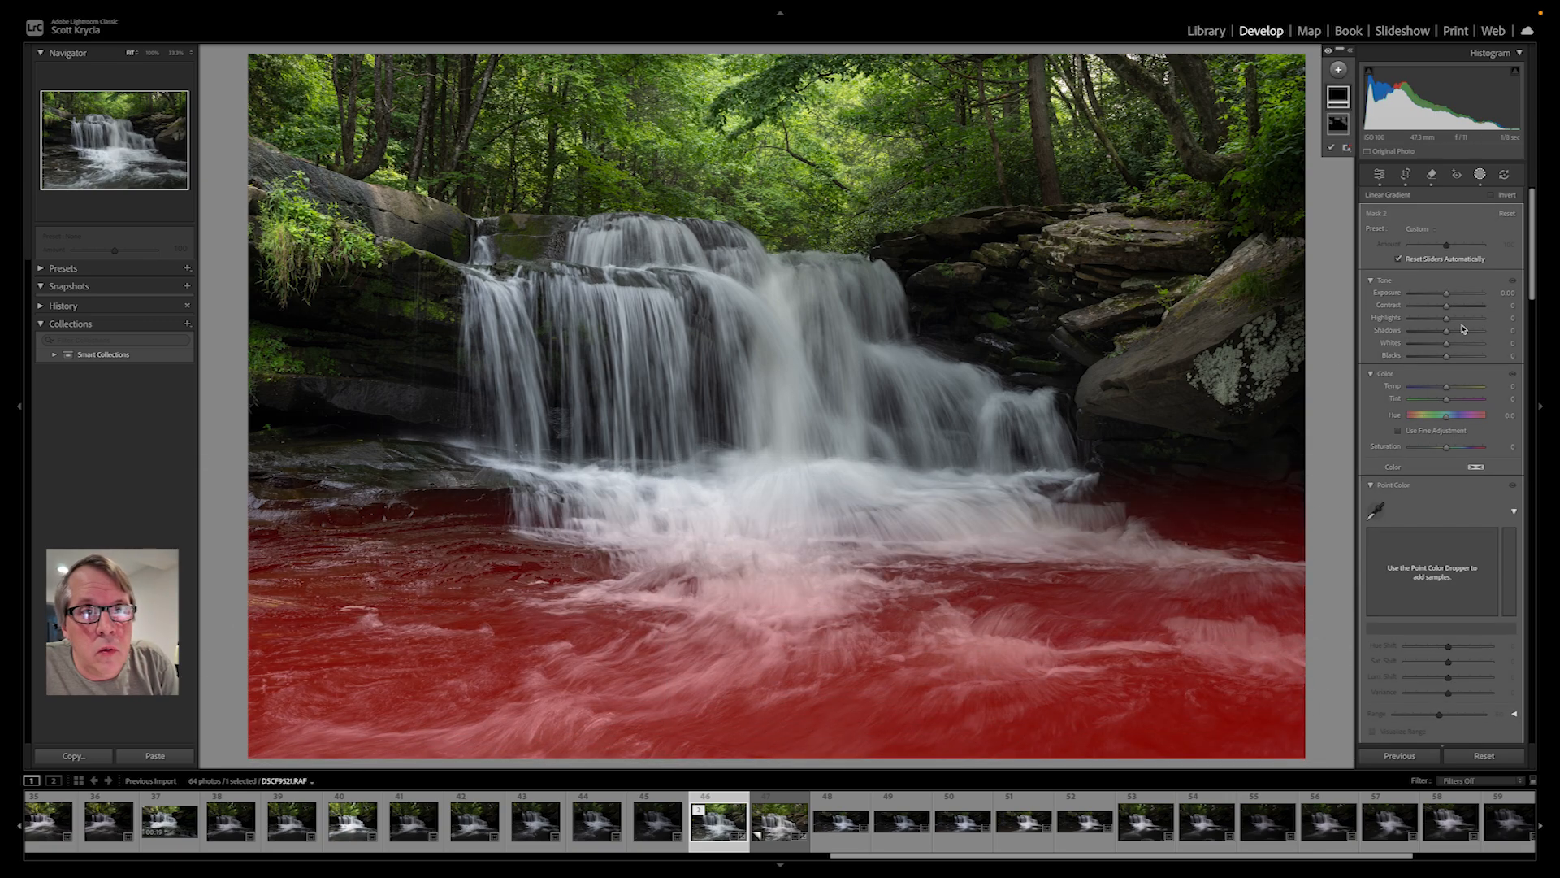
Slightly lower the gradient mask's exposure, raise its contrast to about 25 and set its clarity to 43.
drag(1446, 293, 1443, 297)
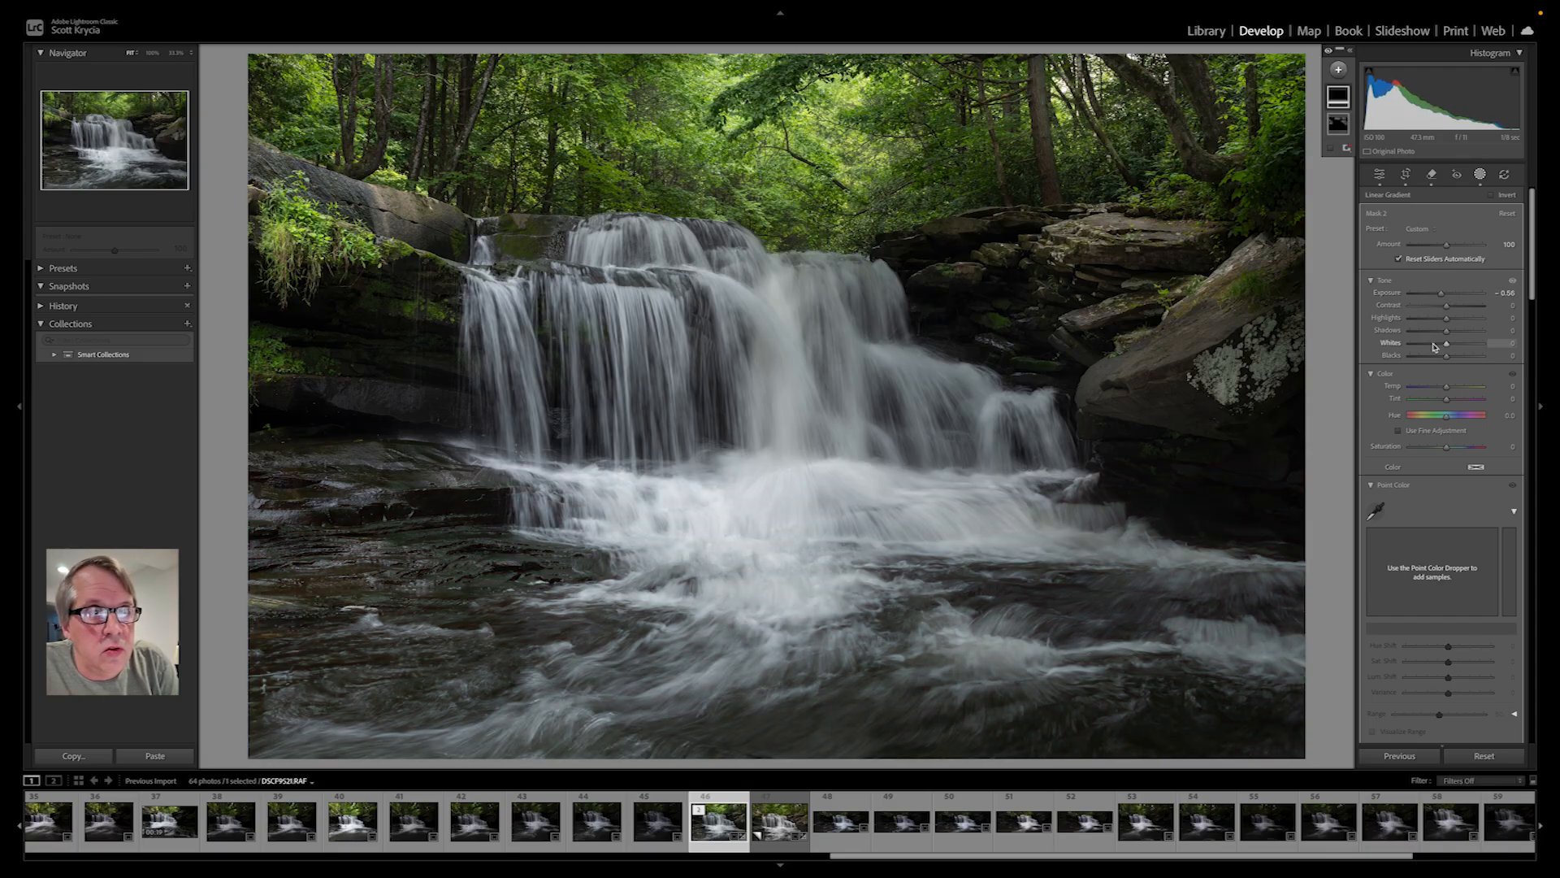
drag(1446, 305, 1447, 297)
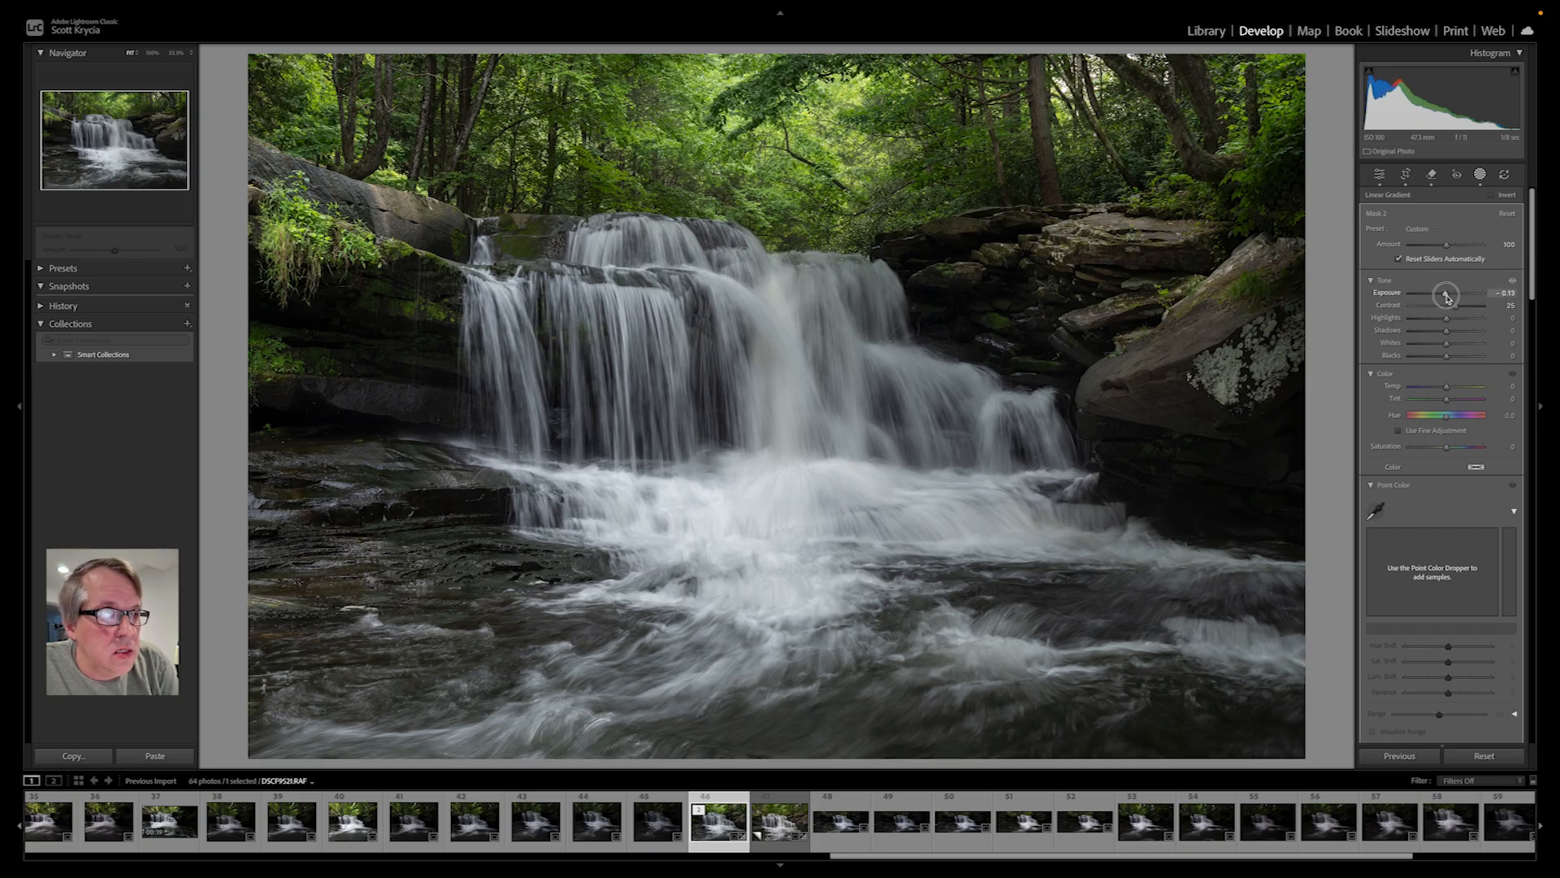
scroll(1431, 430, down, 5)
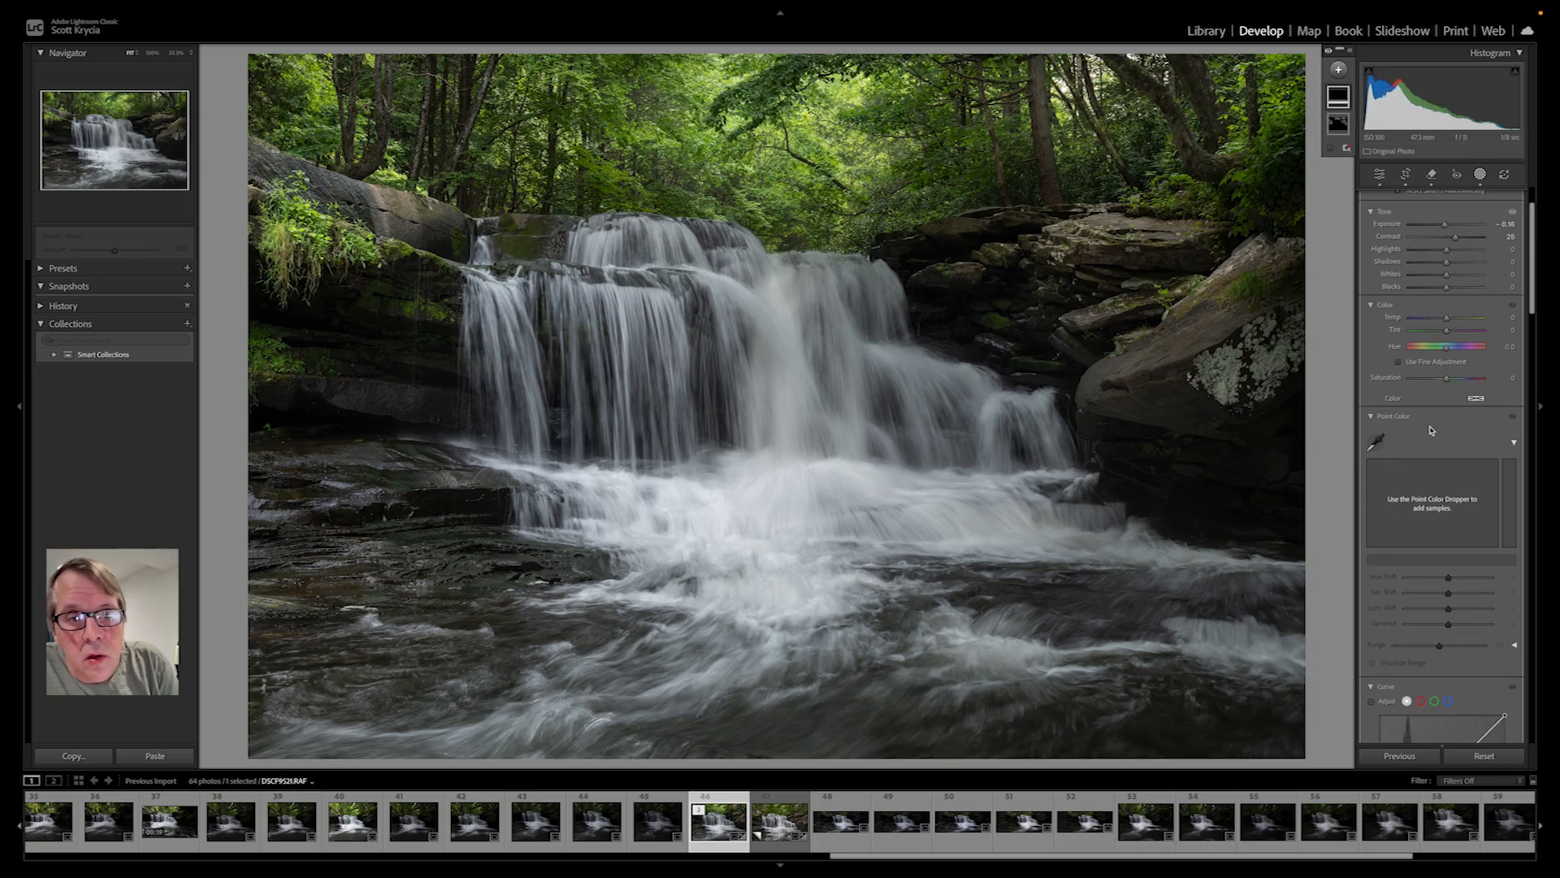
scroll(1431, 429, down, 5)
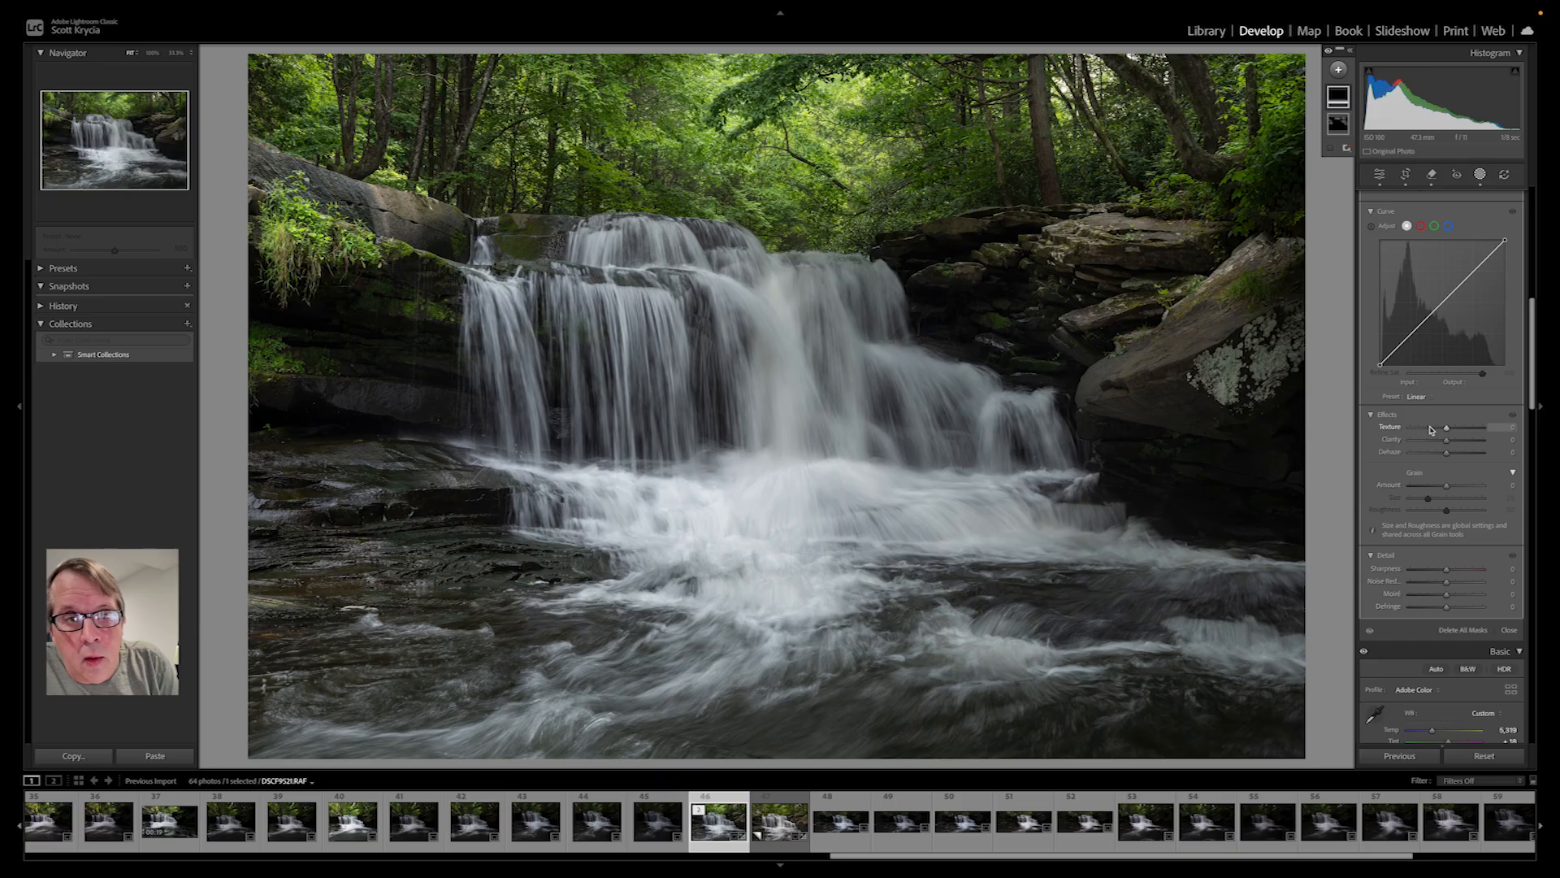
drag(1447, 441, 1493, 458)
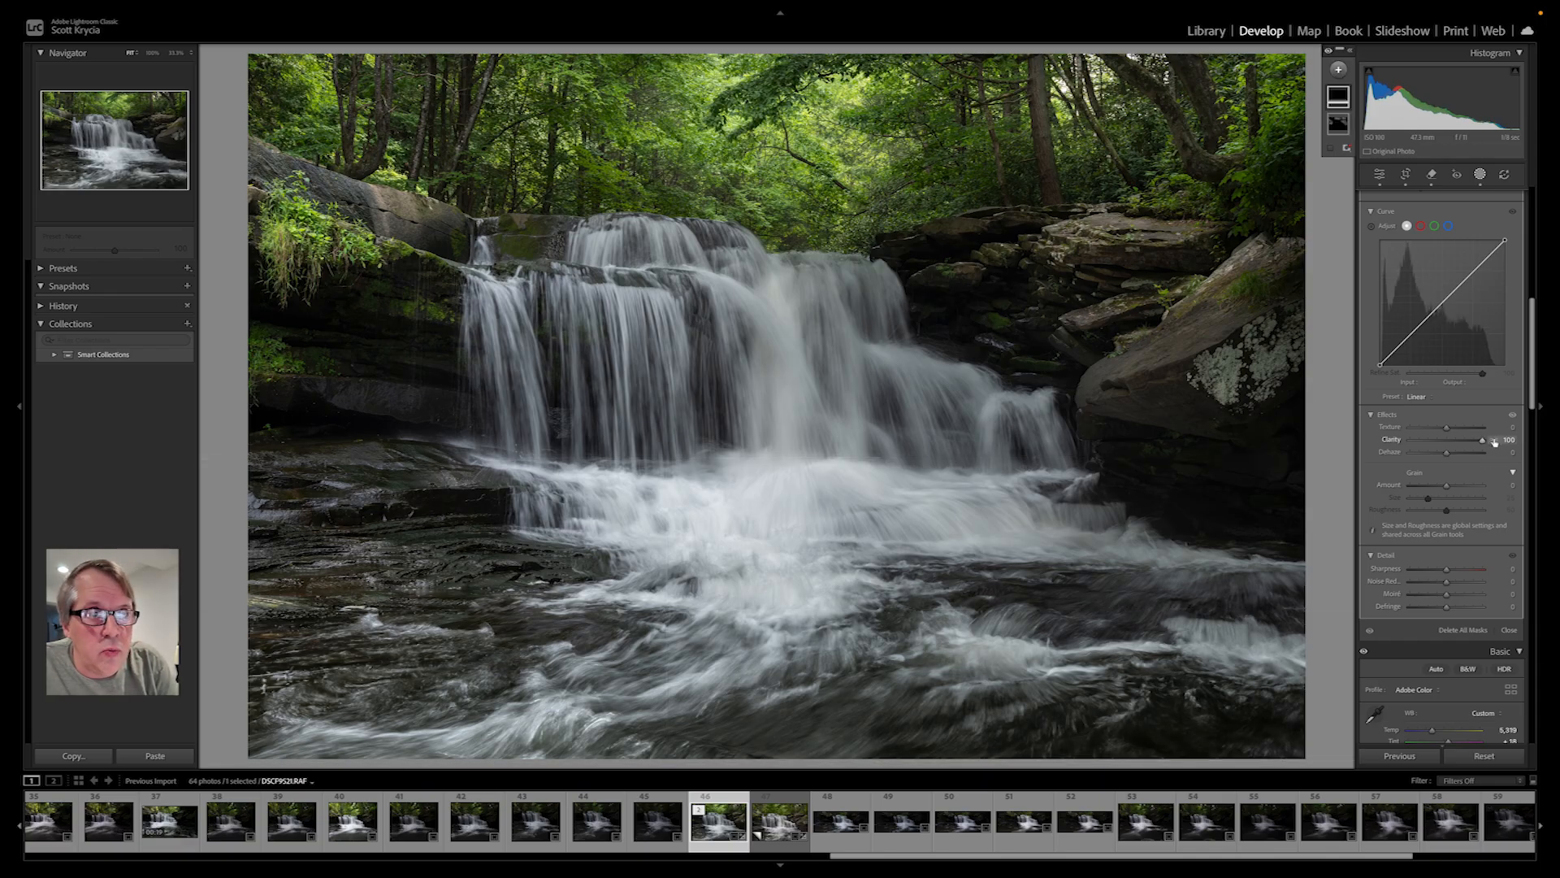
drag(1484, 446, 1459, 453)
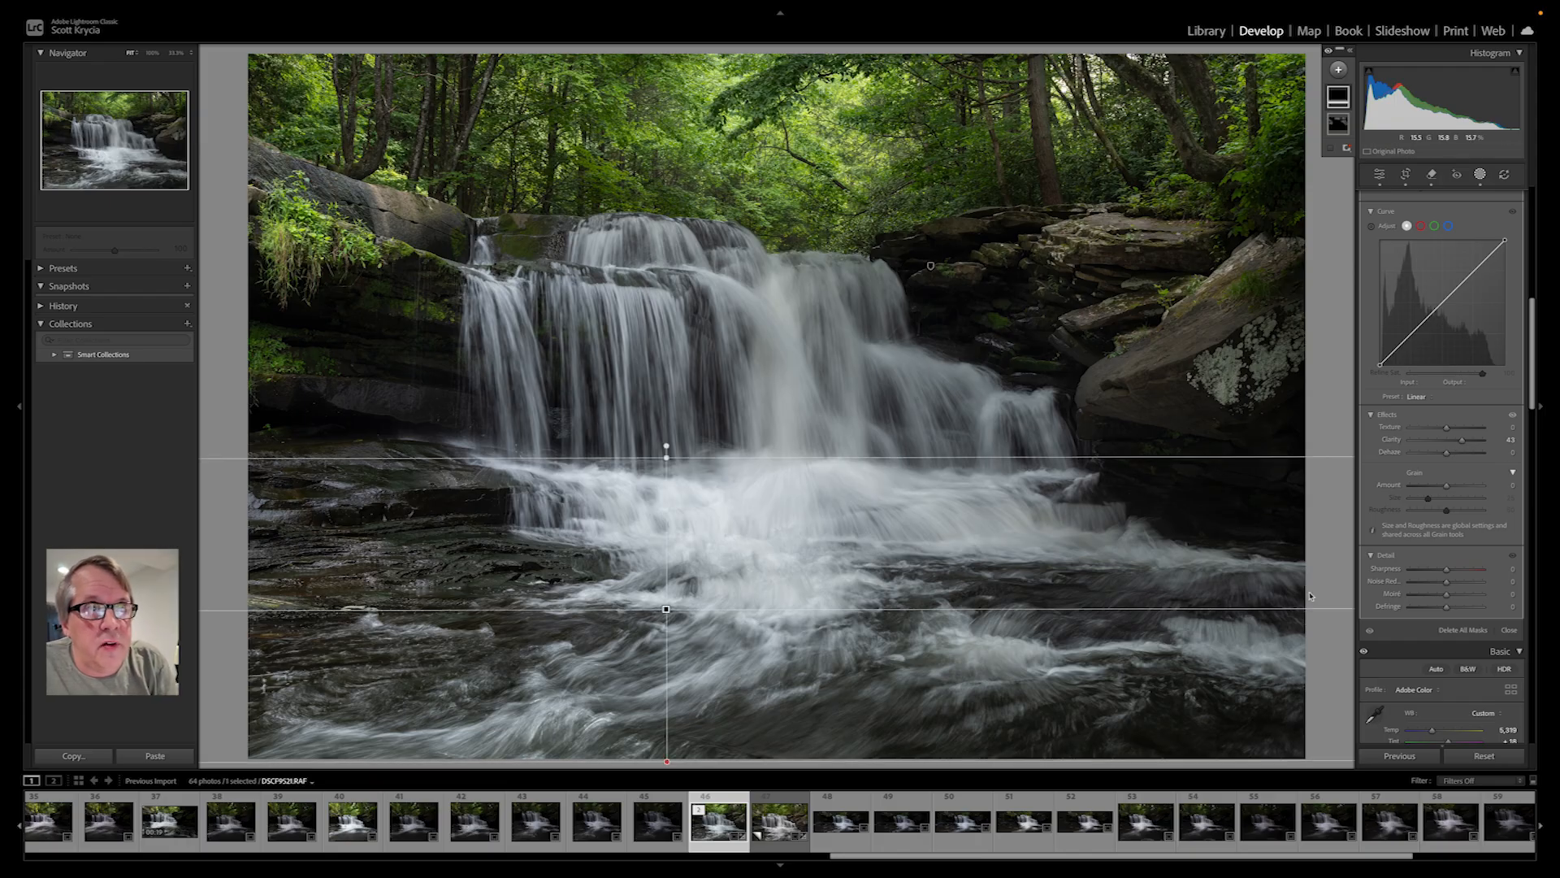
Brush a new mask over the dark lower rocks on both sides of the waterfall, with exposure 0.12 and shadows 63.
click(1338, 71)
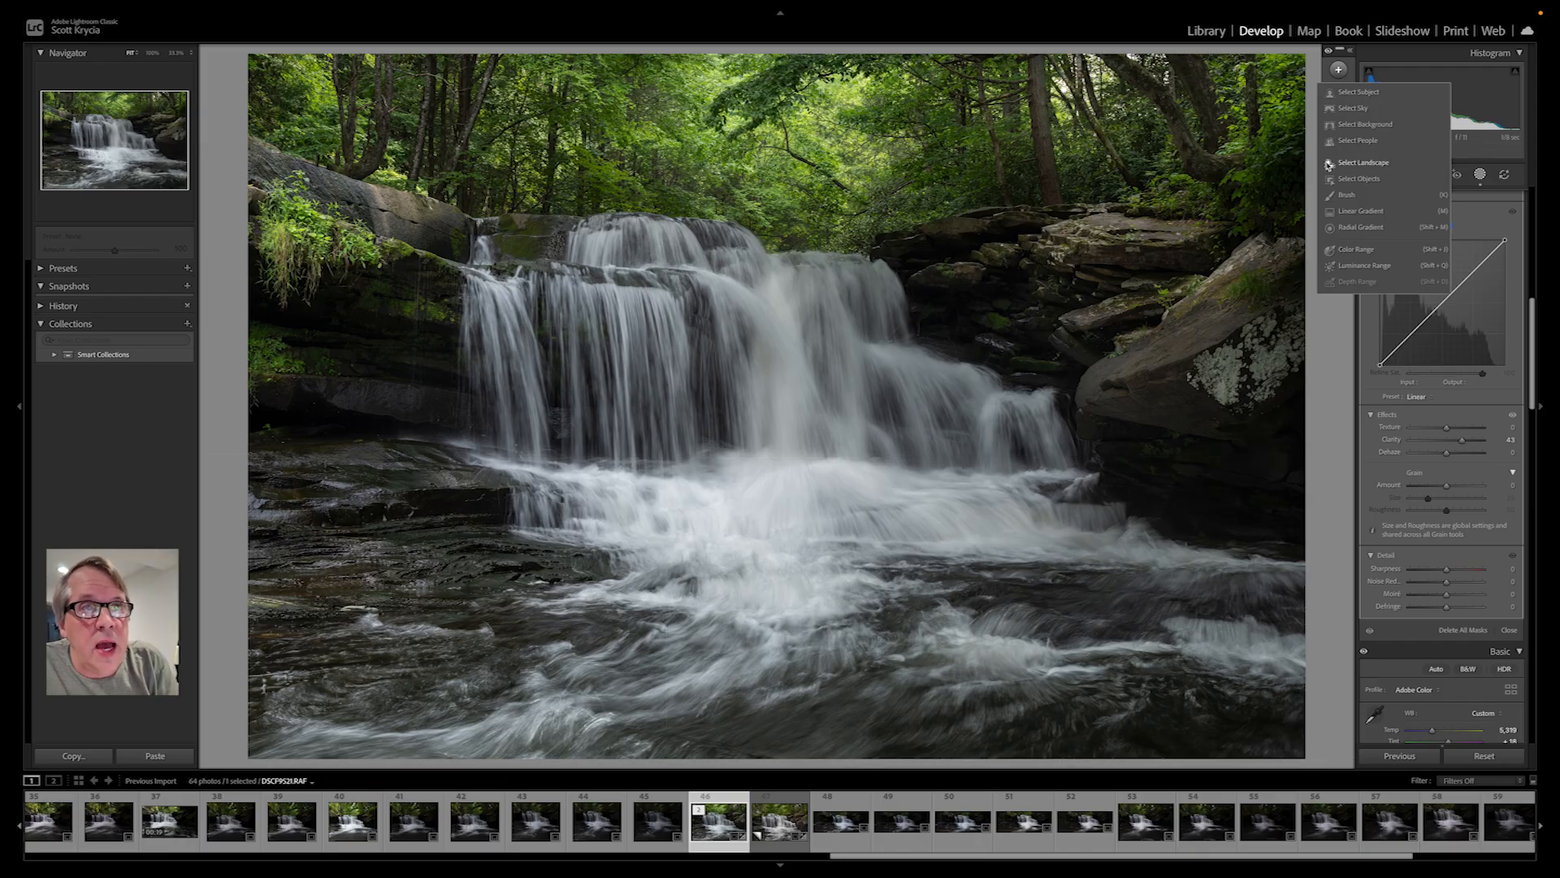
click(1349, 196)
mouse_move(1123, 457)
mouse_down()
mouse_move(1248, 499)
mouse_move(1267, 398)
mouse_move(1137, 429)
mouse_up()
mouse_move(438, 491)
mouse_down()
mouse_move(457, 448)
mouse_move(280, 419)
mouse_move(415, 407)
mouse_move(285, 388)
mouse_up()
scroll(1443, 420, up, 15)
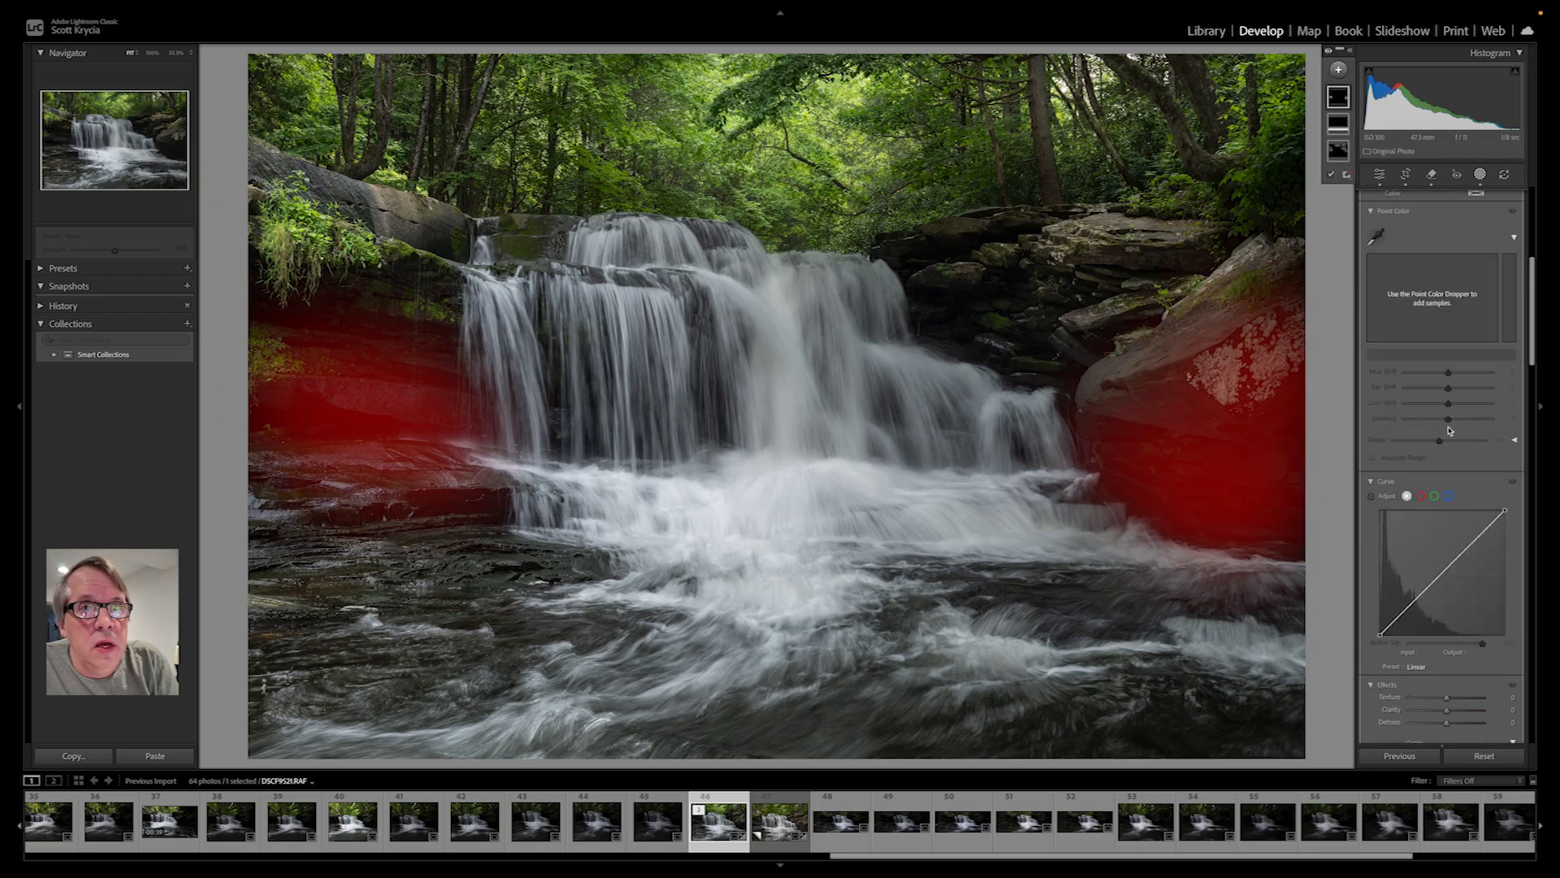
mouse_move(1450, 376)
mouse_down()
mouse_move(1473, 417)
mouse_move(1447, 370)
mouse_up()
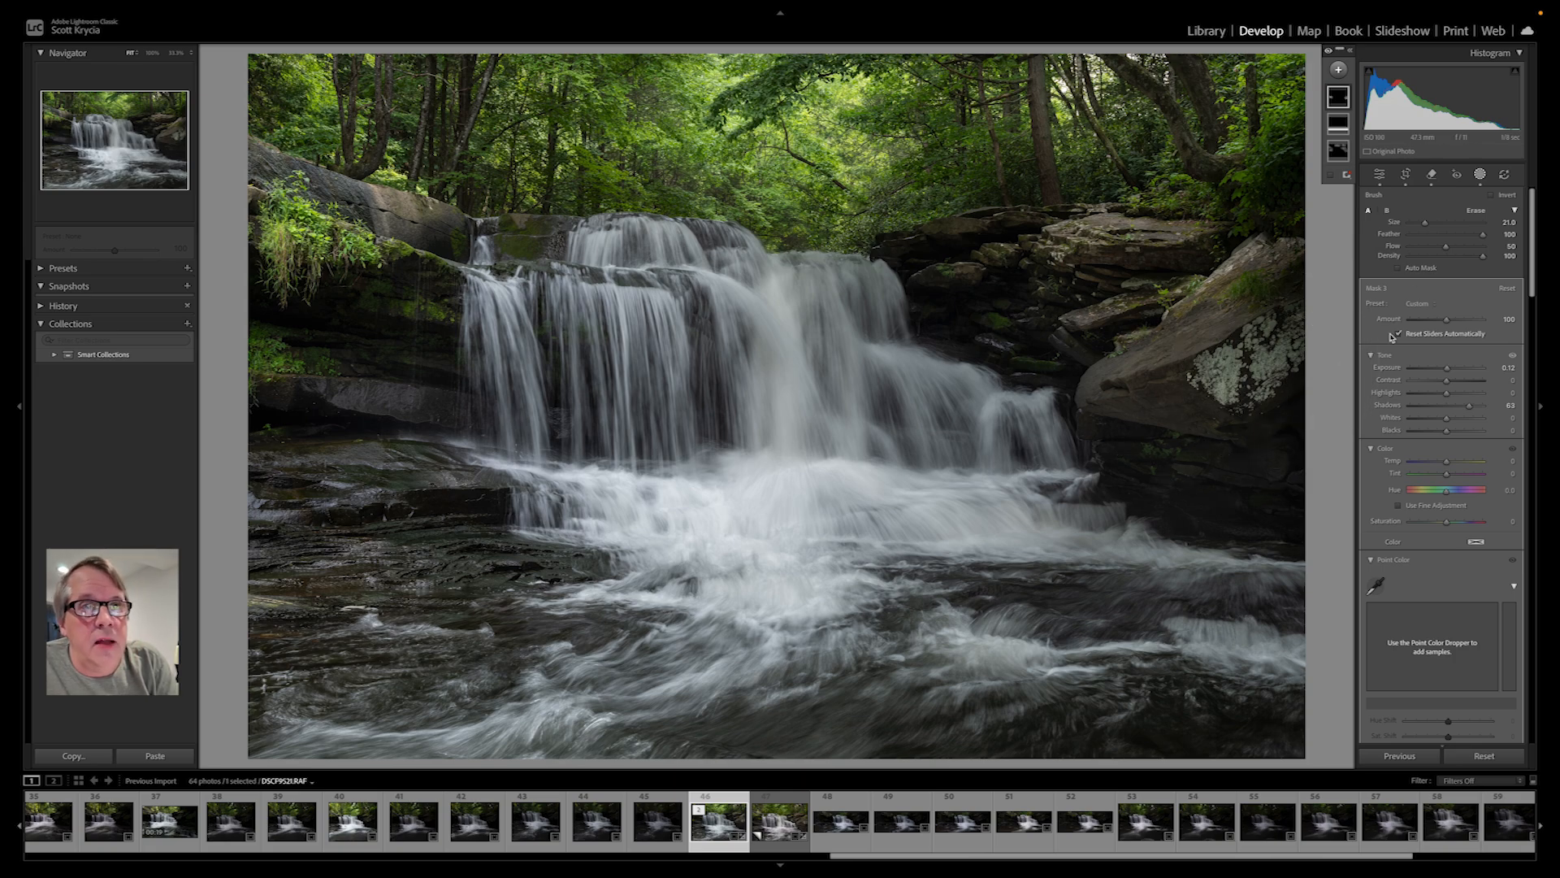
Remove the pale lichen patch on the right boulder and the distraction at the photo's lower left edge using generative AI.
click(1432, 174)
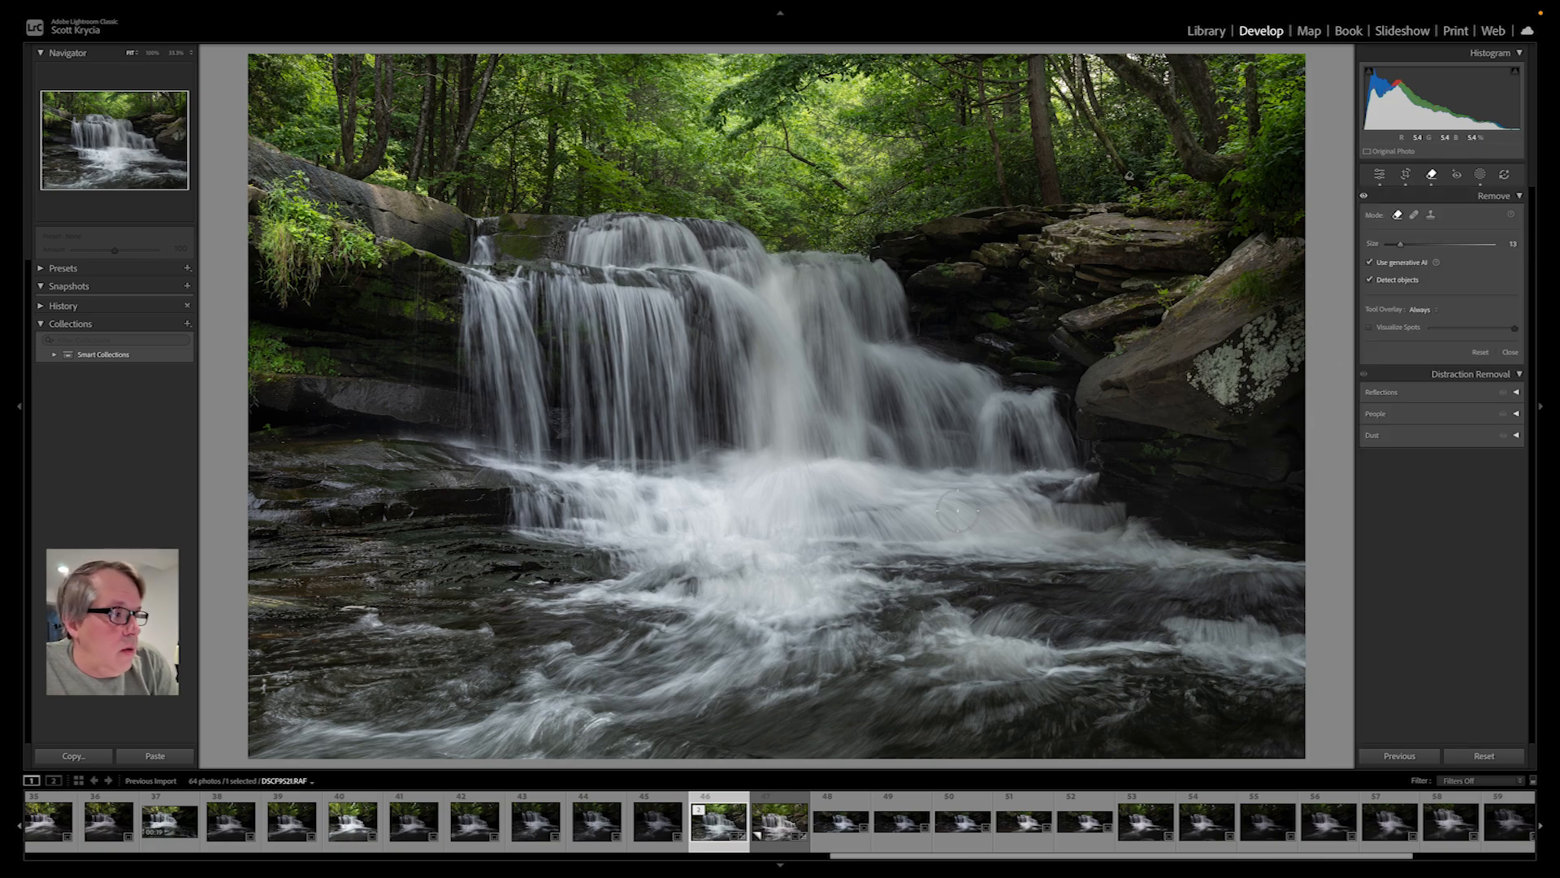
mouse_move(1188, 370)
mouse_down()
mouse_move(1288, 309)
mouse_move(1290, 371)
mouse_move(1253, 399)
mouse_move(1202, 405)
mouse_move(1255, 392)
mouse_move(1267, 346)
mouse_move(1235, 376)
mouse_up()
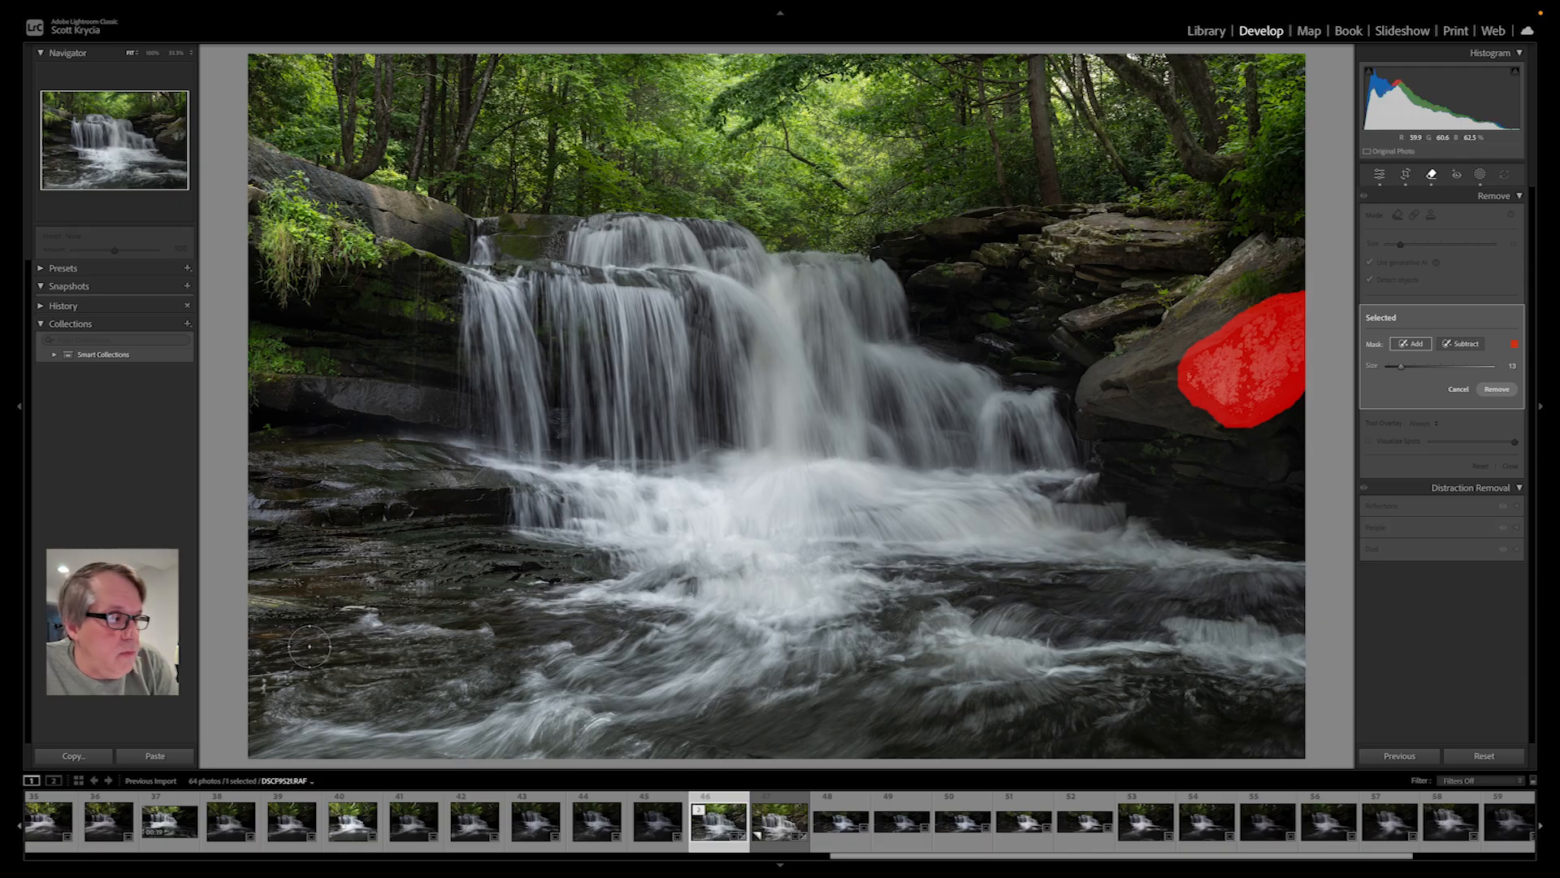
drag(262, 569, 302, 611)
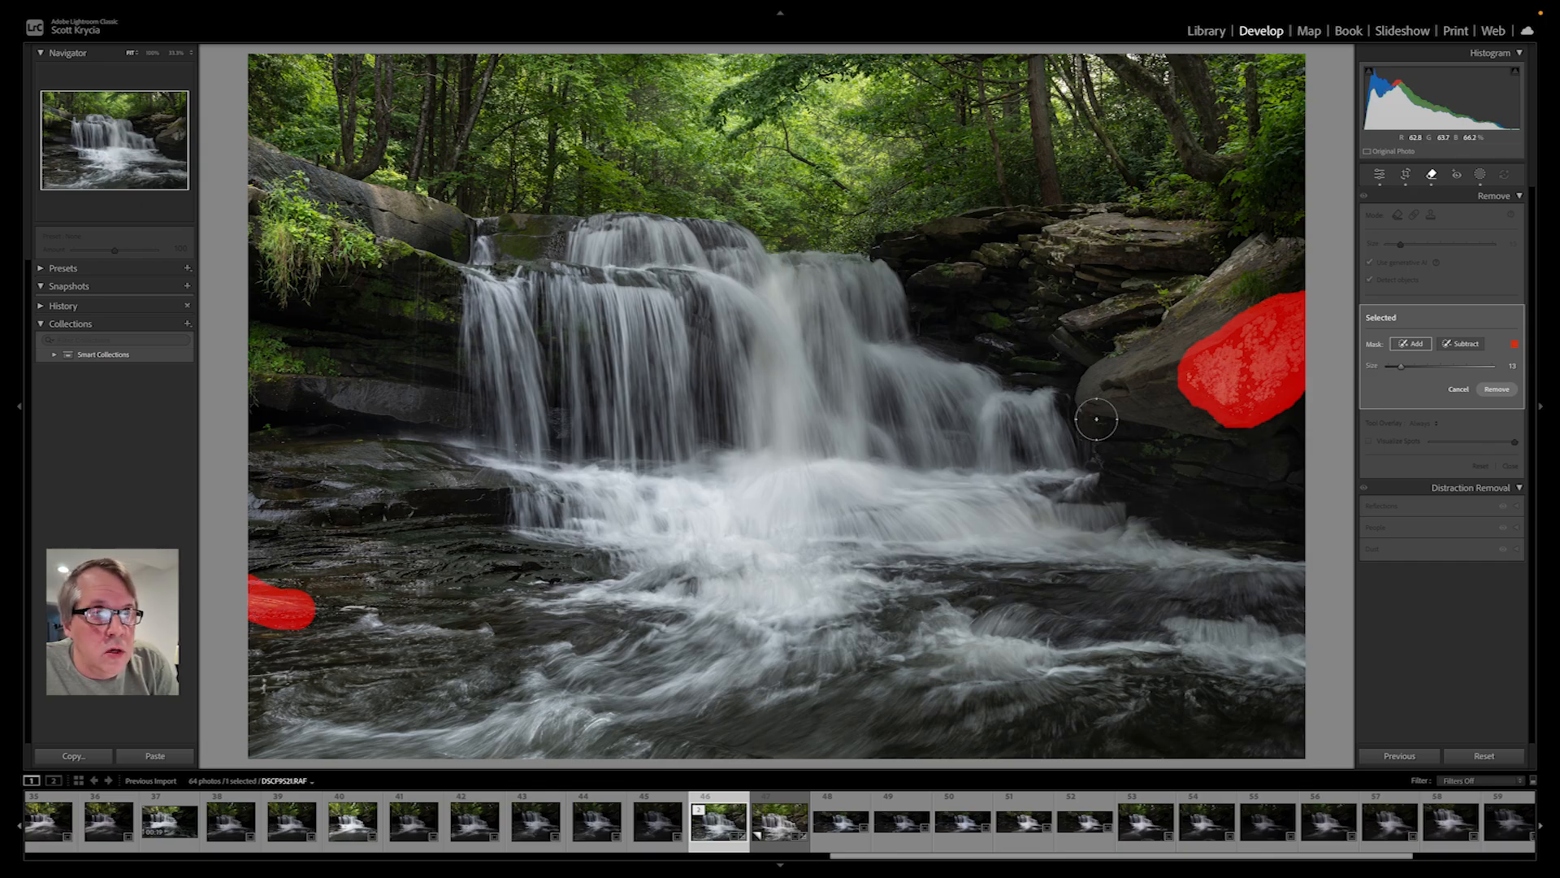
click(1459, 344)
click(1495, 390)
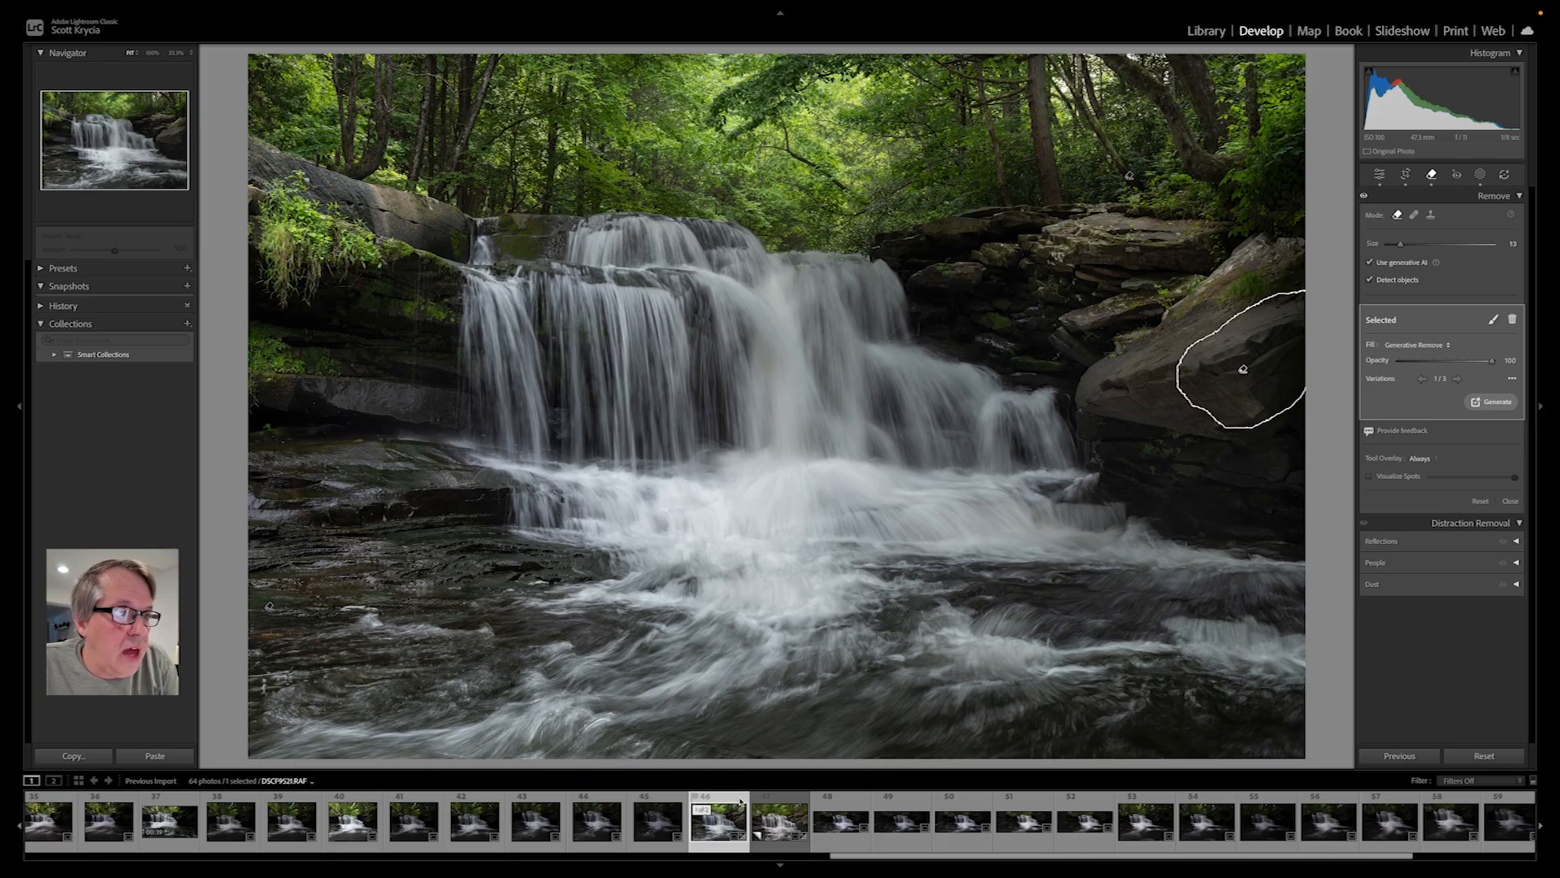
Remove the small bright patch on the wet rocks at the photo's lower left using generative AI.
click(1406, 175)
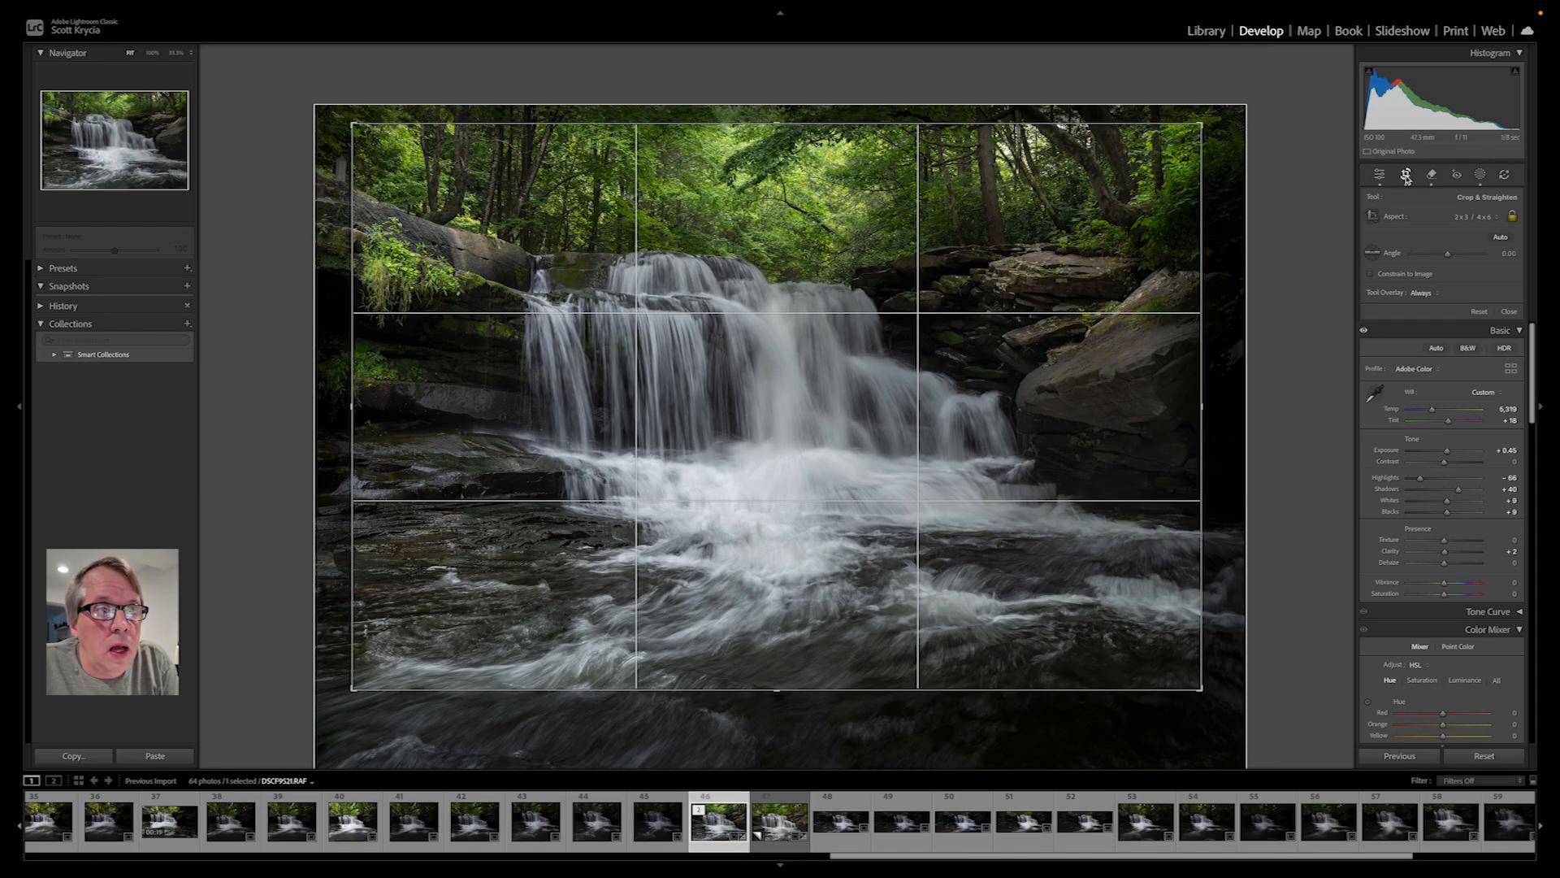
click(1432, 174)
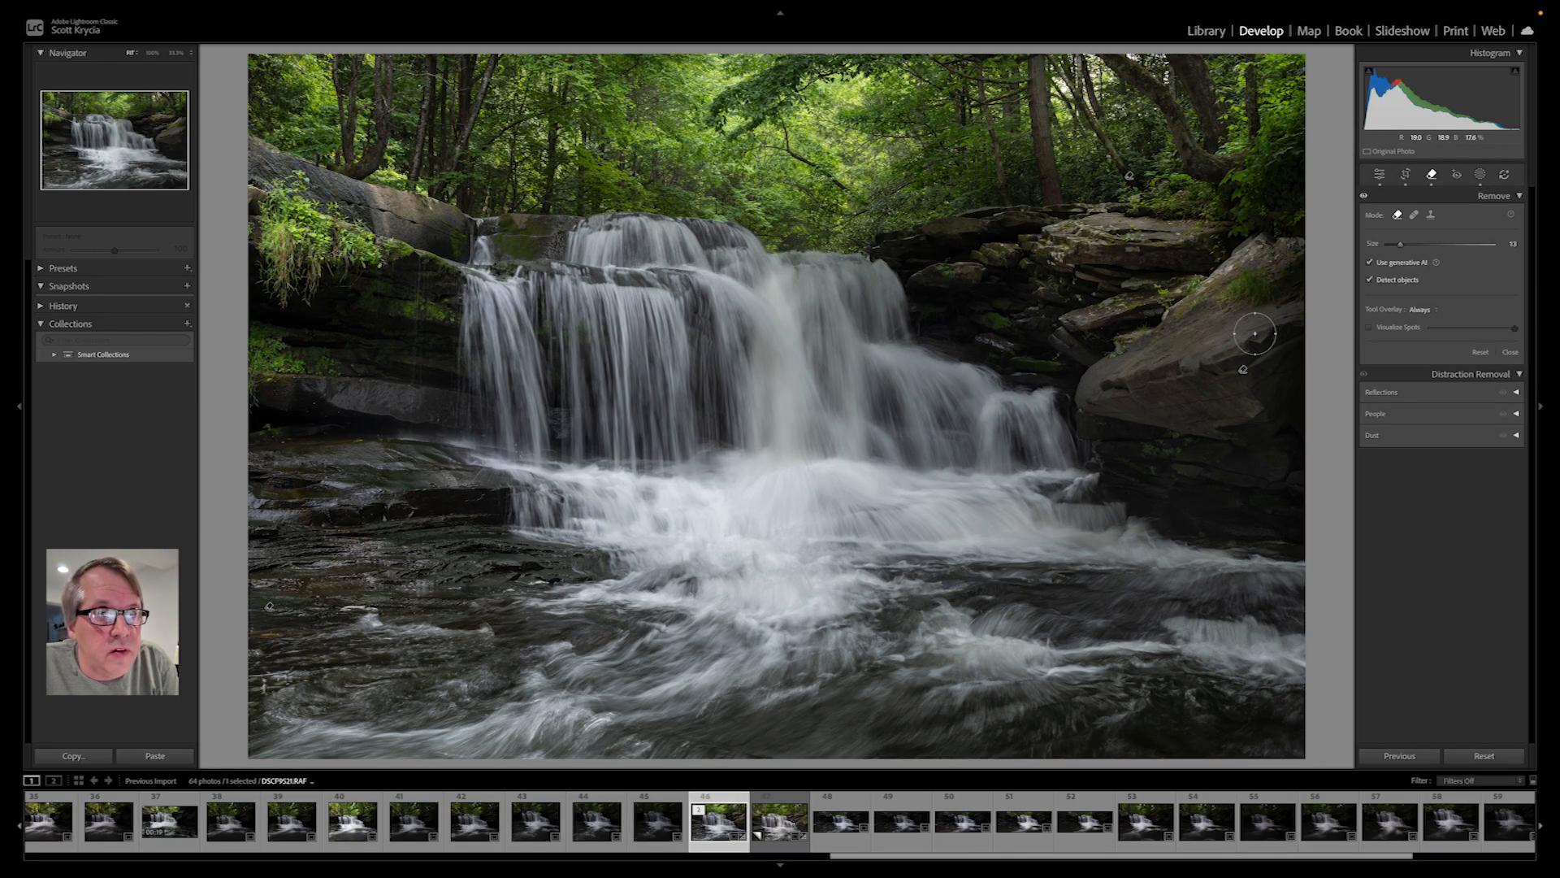
drag(329, 617, 382, 614)
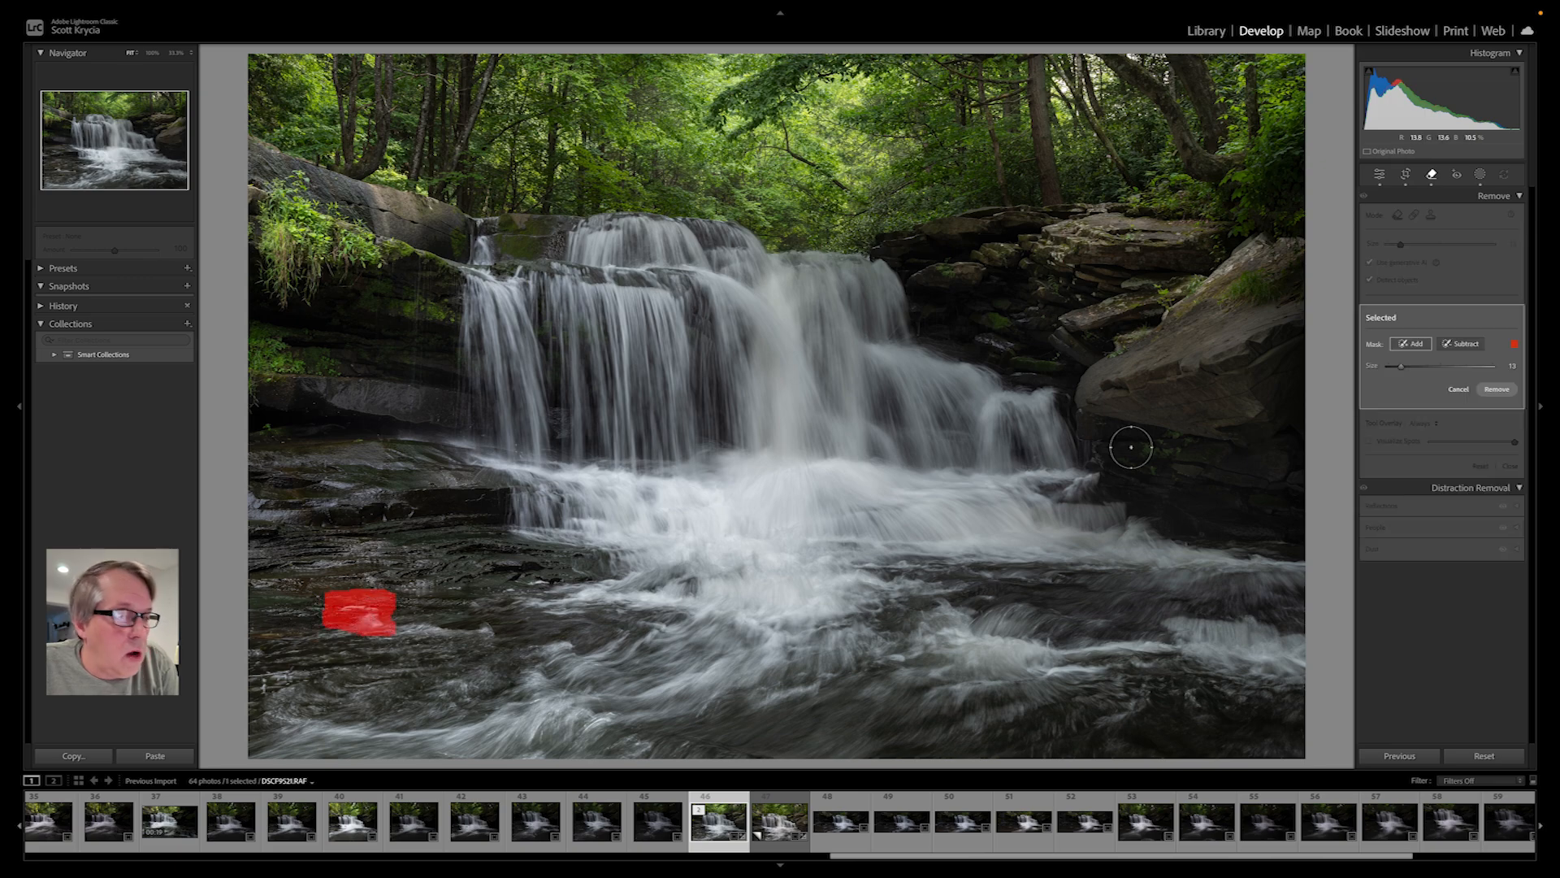
click(1496, 391)
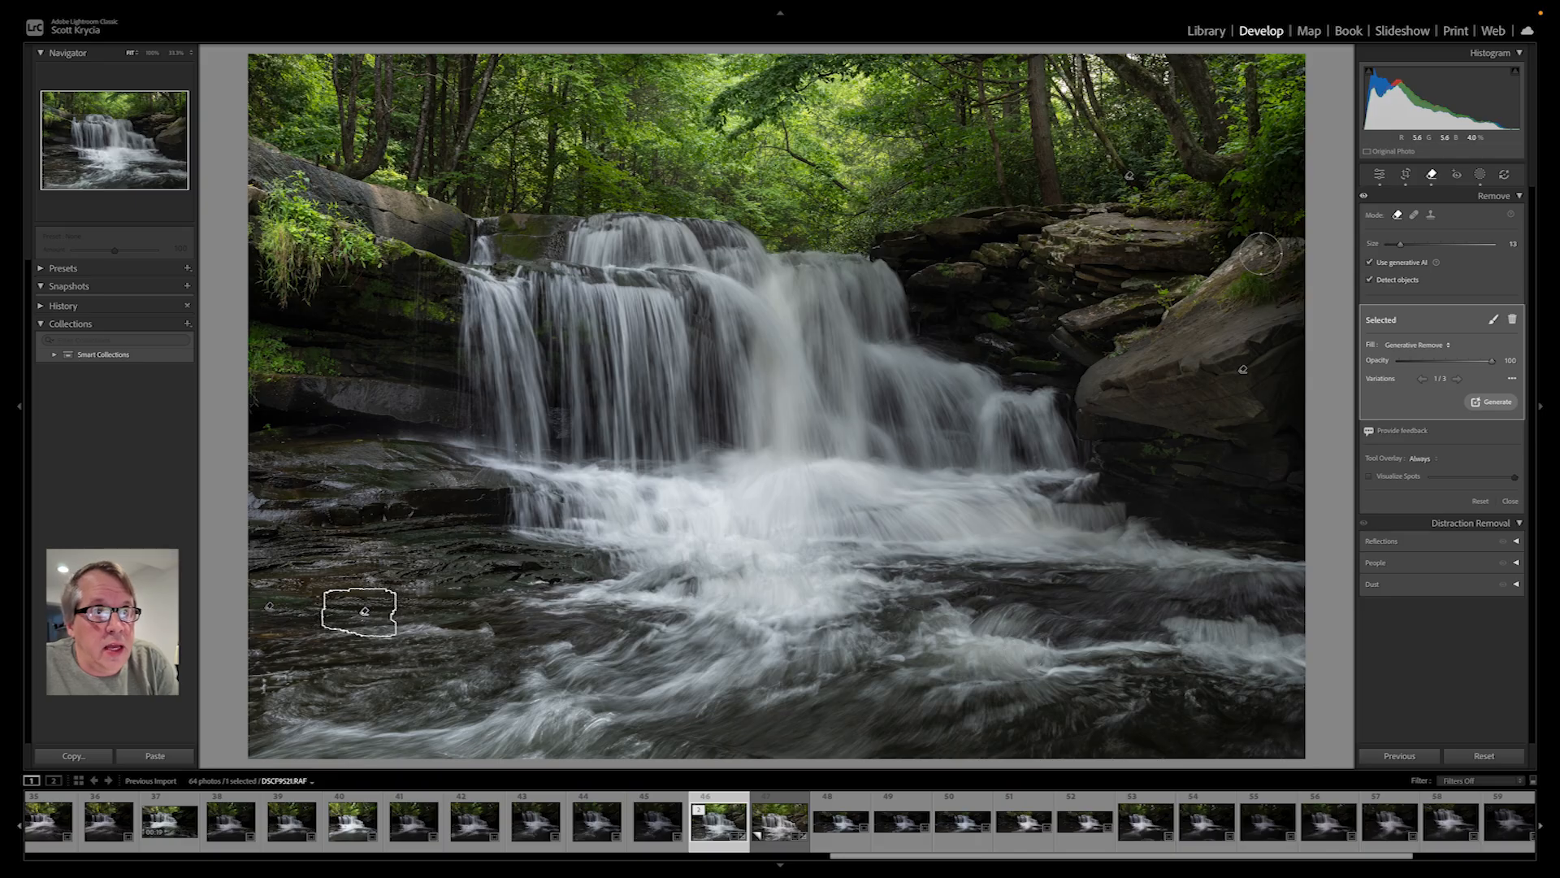
Set the photo's saturation to +1 and vibrance to +28.
click(1379, 176)
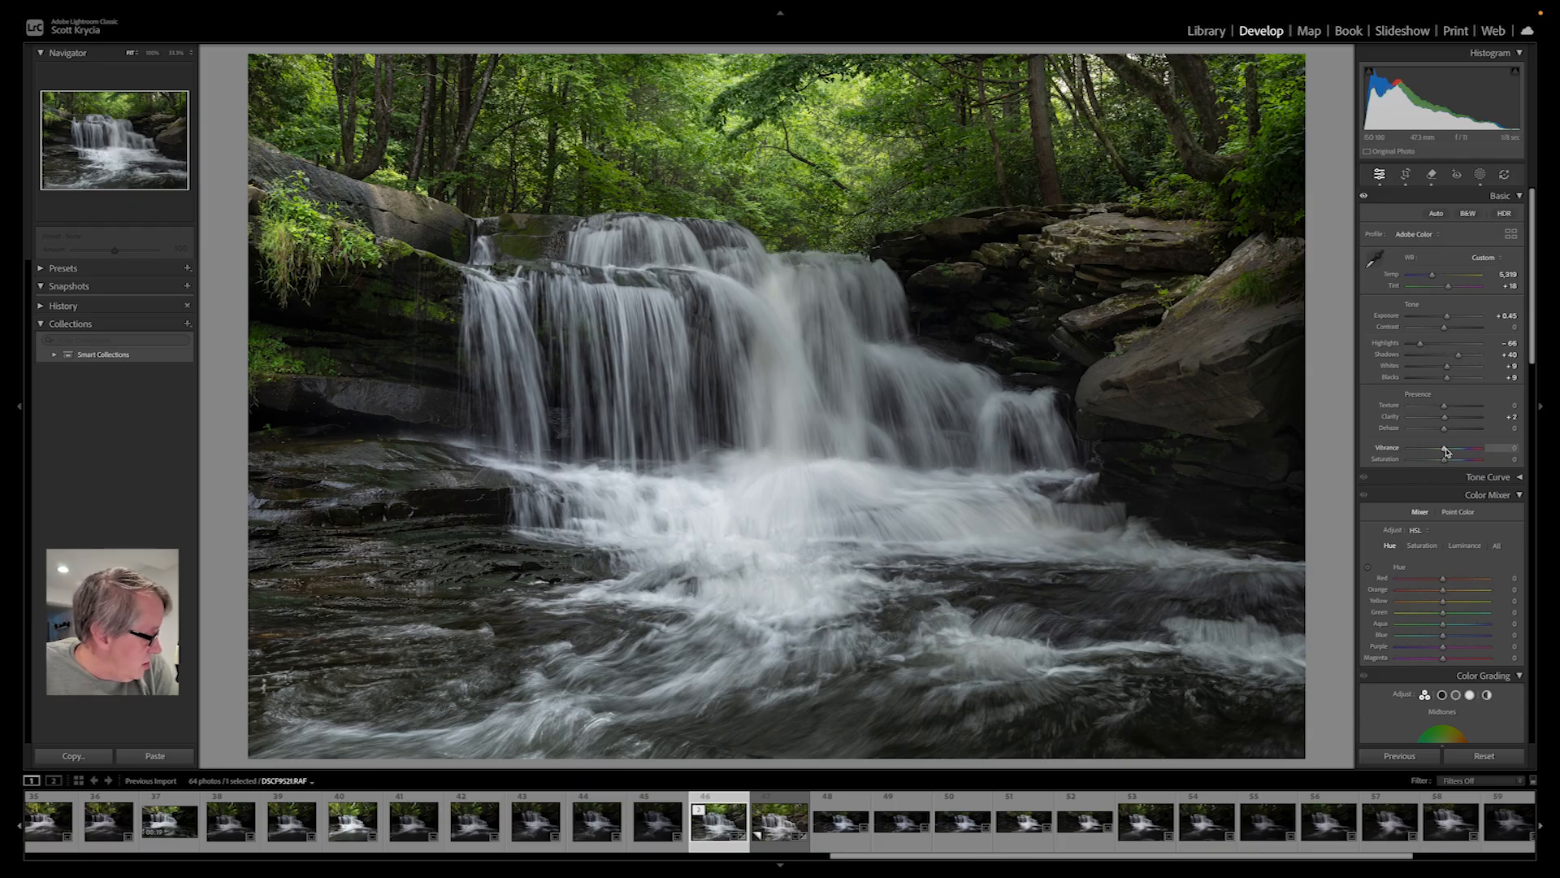
drag(1445, 460, 1522, 472)
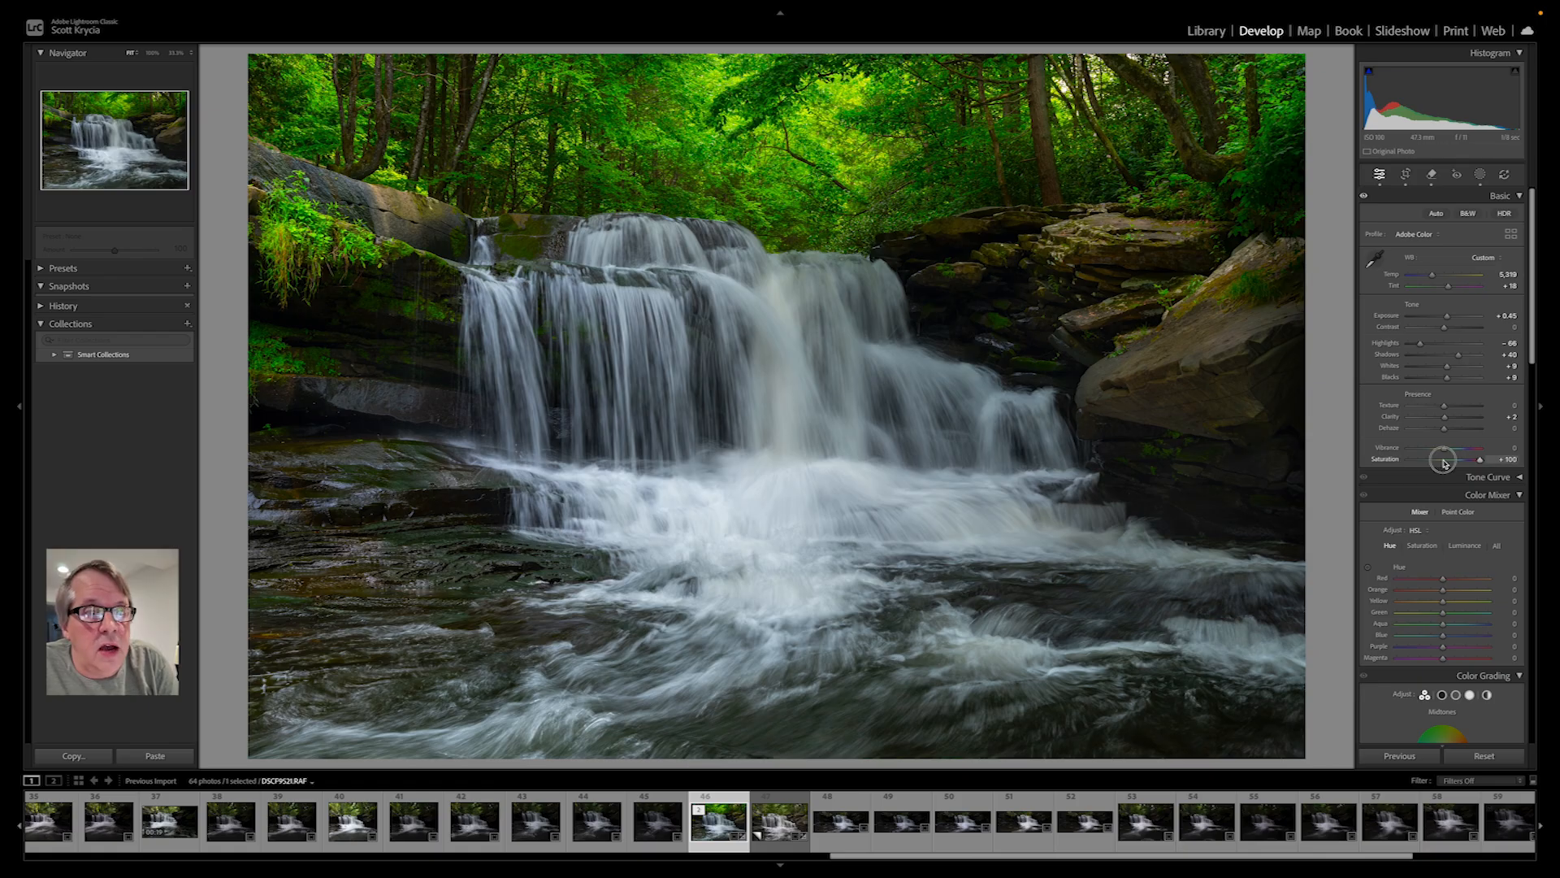
mouse_move(1448, 459)
mouse_down()
mouse_move(1460, 463)
mouse_move(1445, 464)
mouse_up()
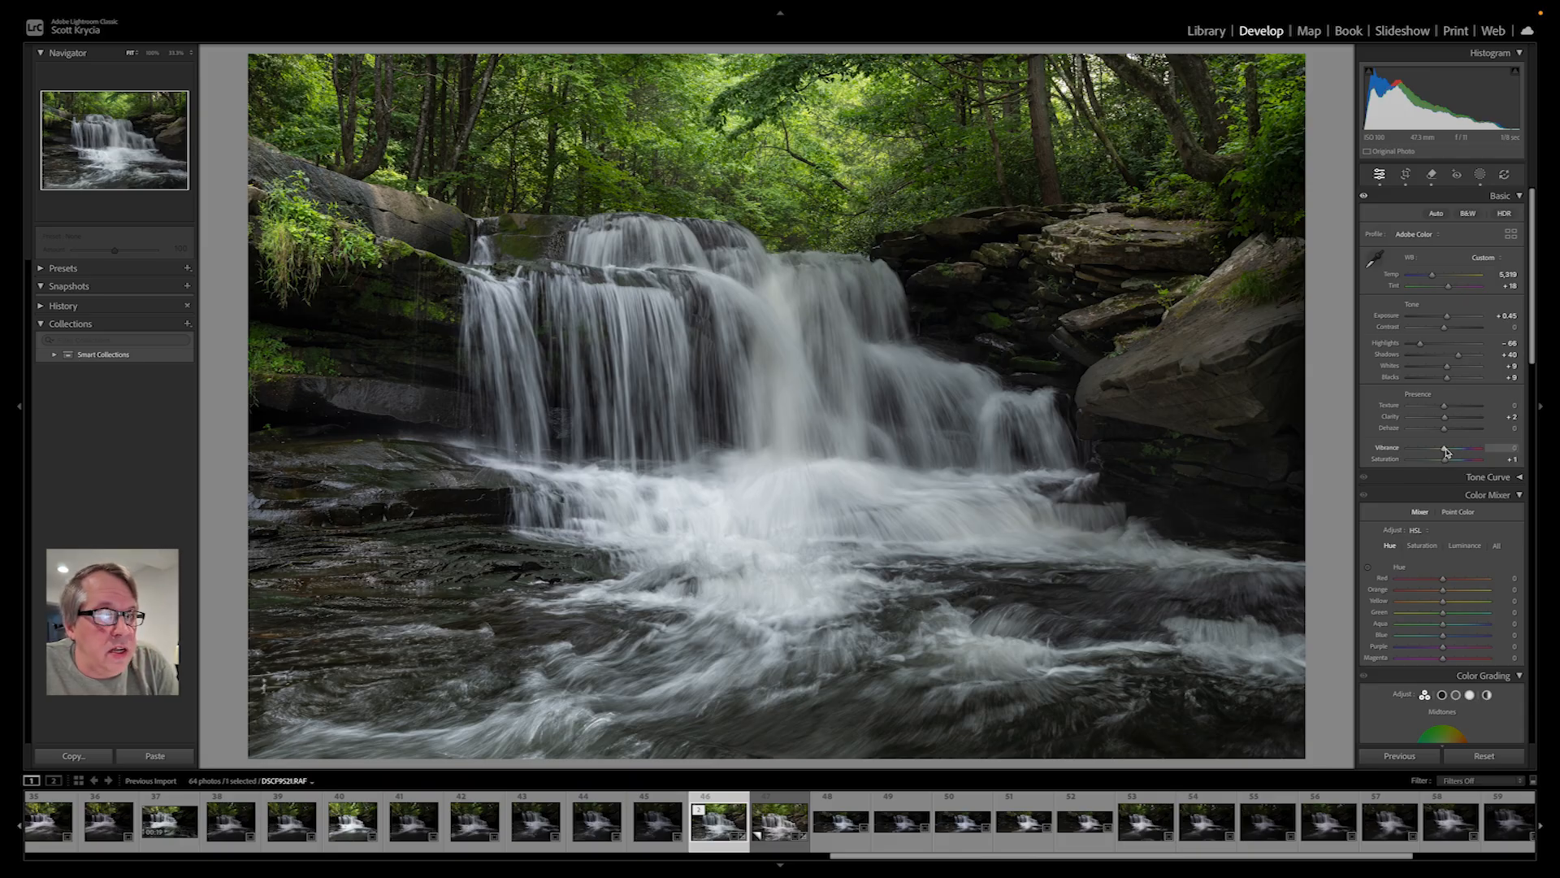
drag(1445, 450, 1540, 451)
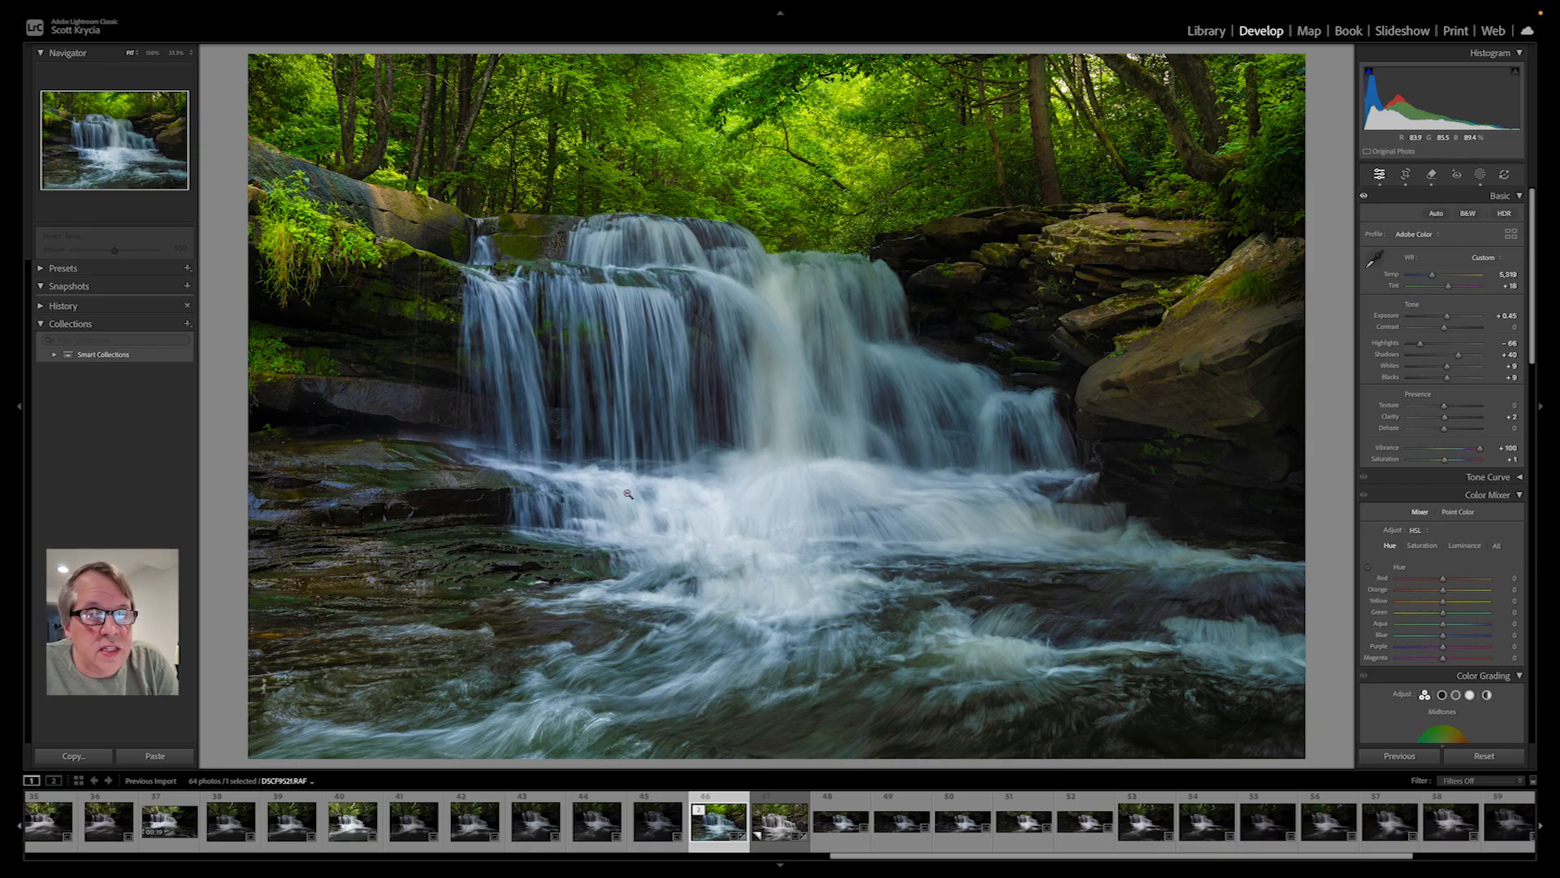
drag(1480, 448, 1462, 458)
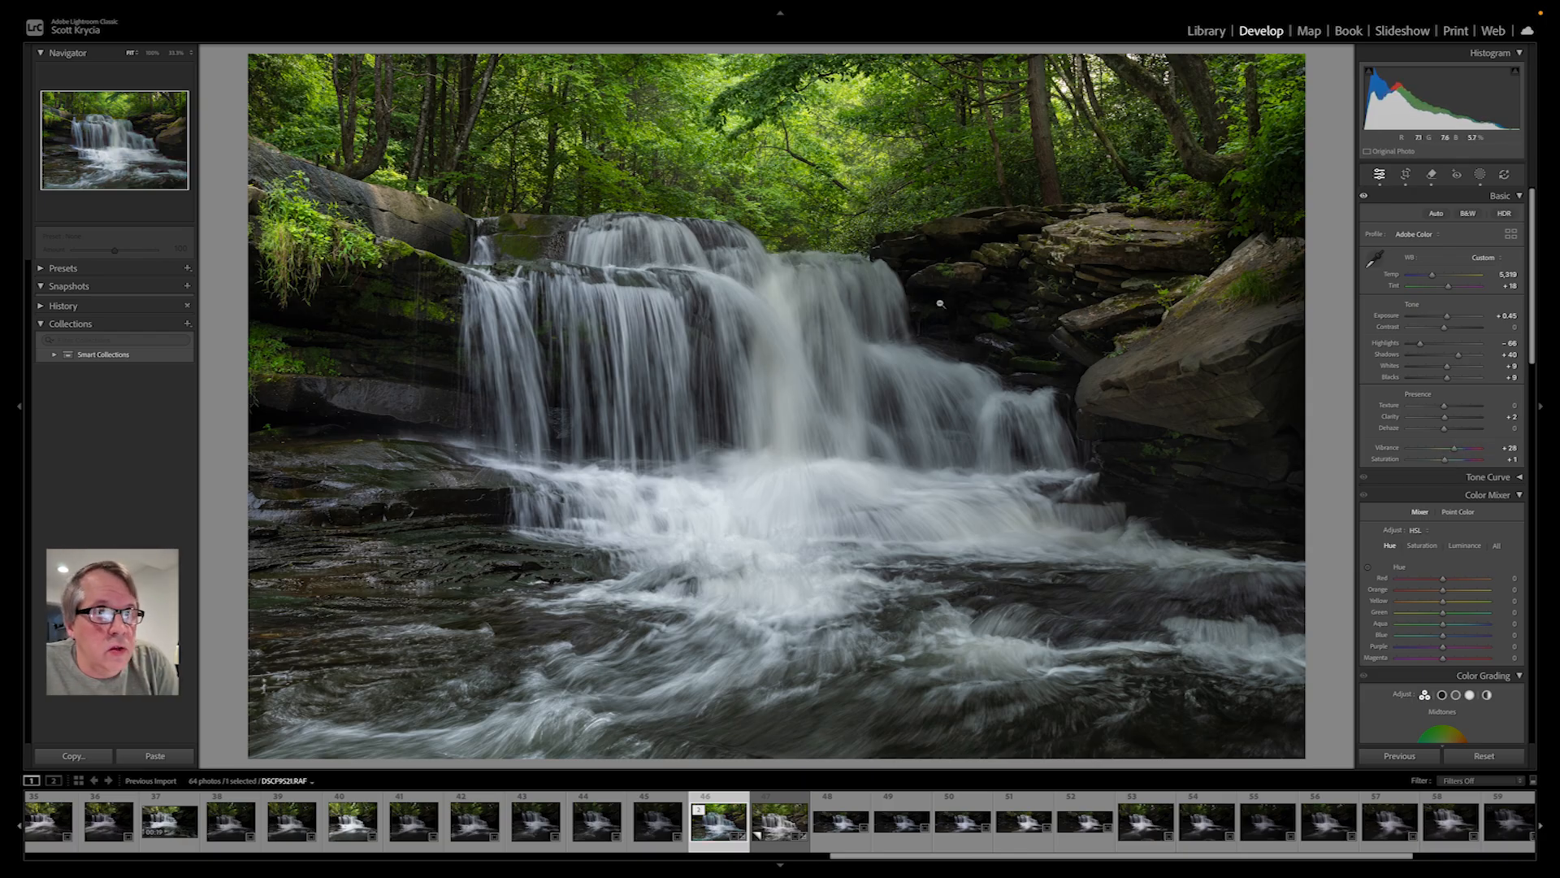
Brush a new mask over the rocks right of the upper falls and the lower-left ledges, with an exposure of 1.28.
click(1482, 174)
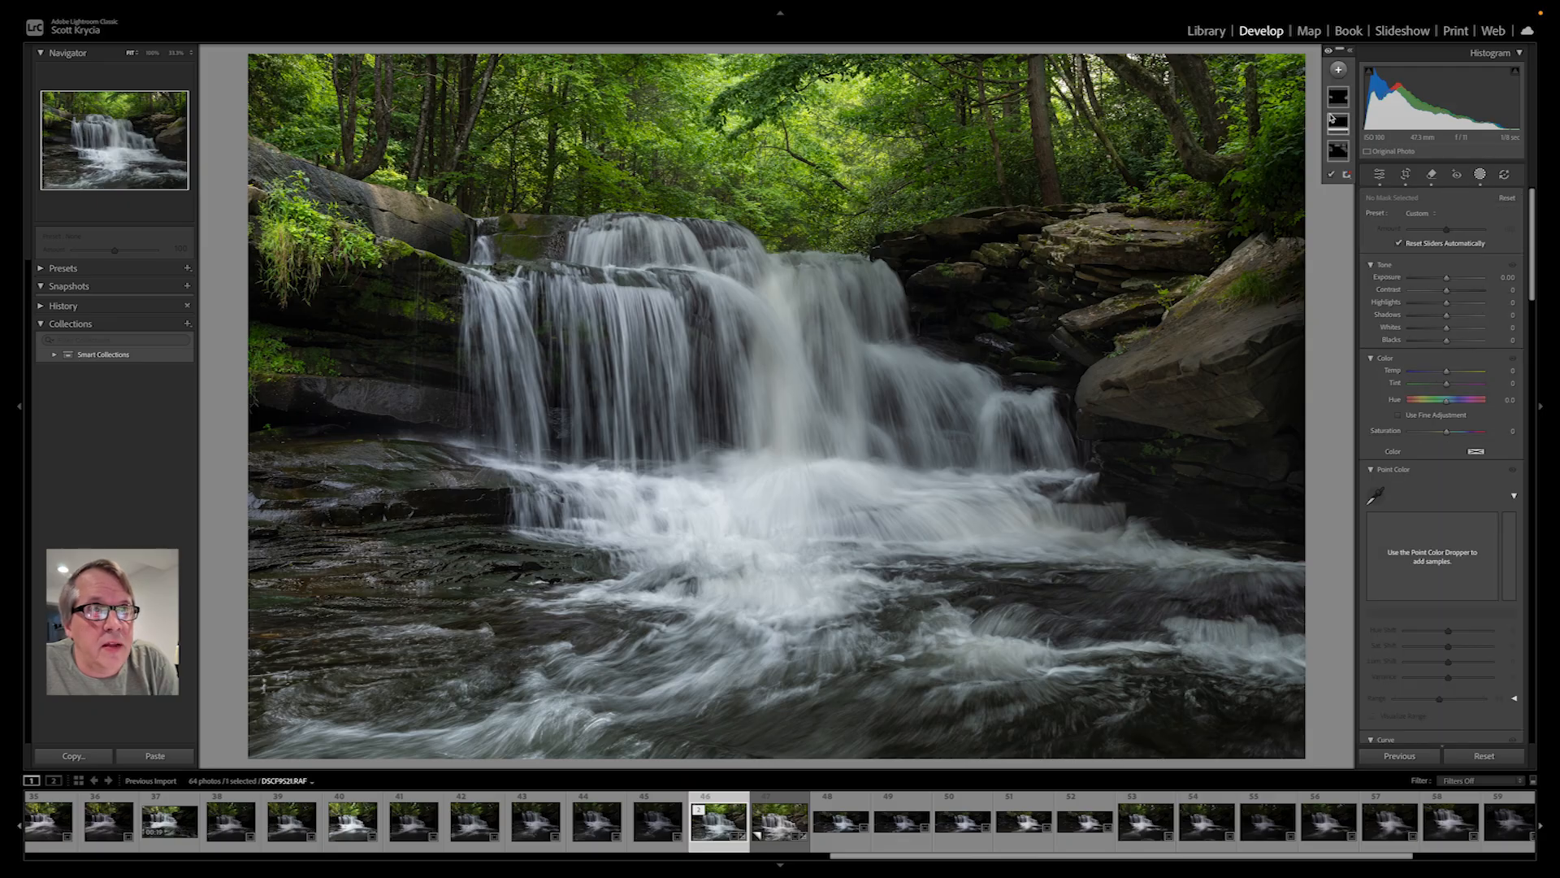
click(1338, 70)
click(1355, 205)
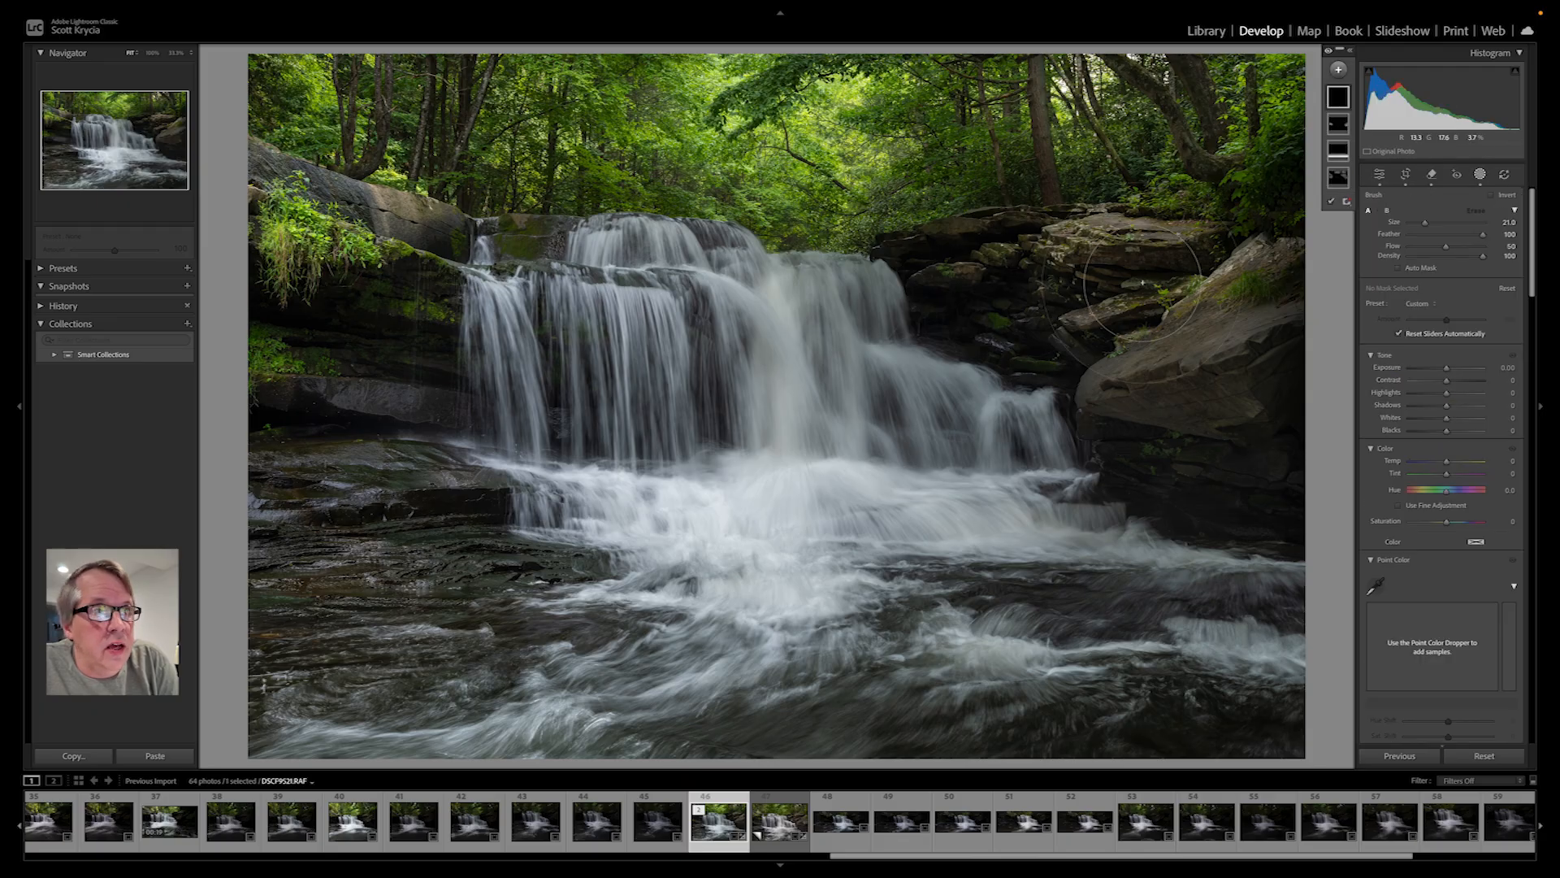
mouse_move(918, 243)
mouse_down()
mouse_move(959, 260)
mouse_move(951, 297)
mouse_move(1025, 329)
mouse_move(975, 325)
mouse_move(996, 243)
mouse_up()
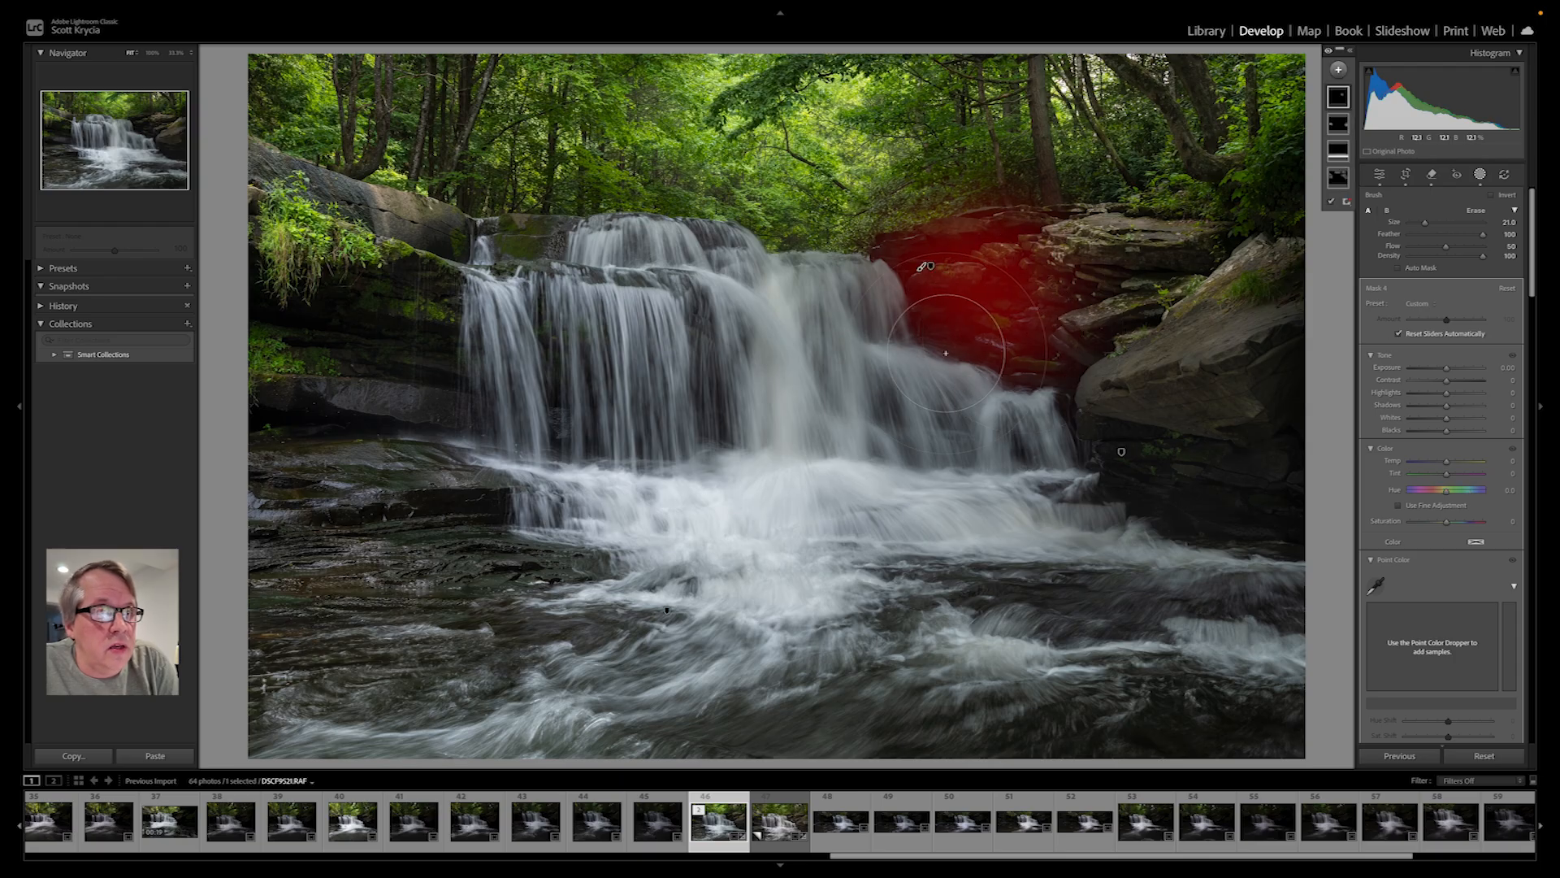
drag(1448, 369, 1474, 407)
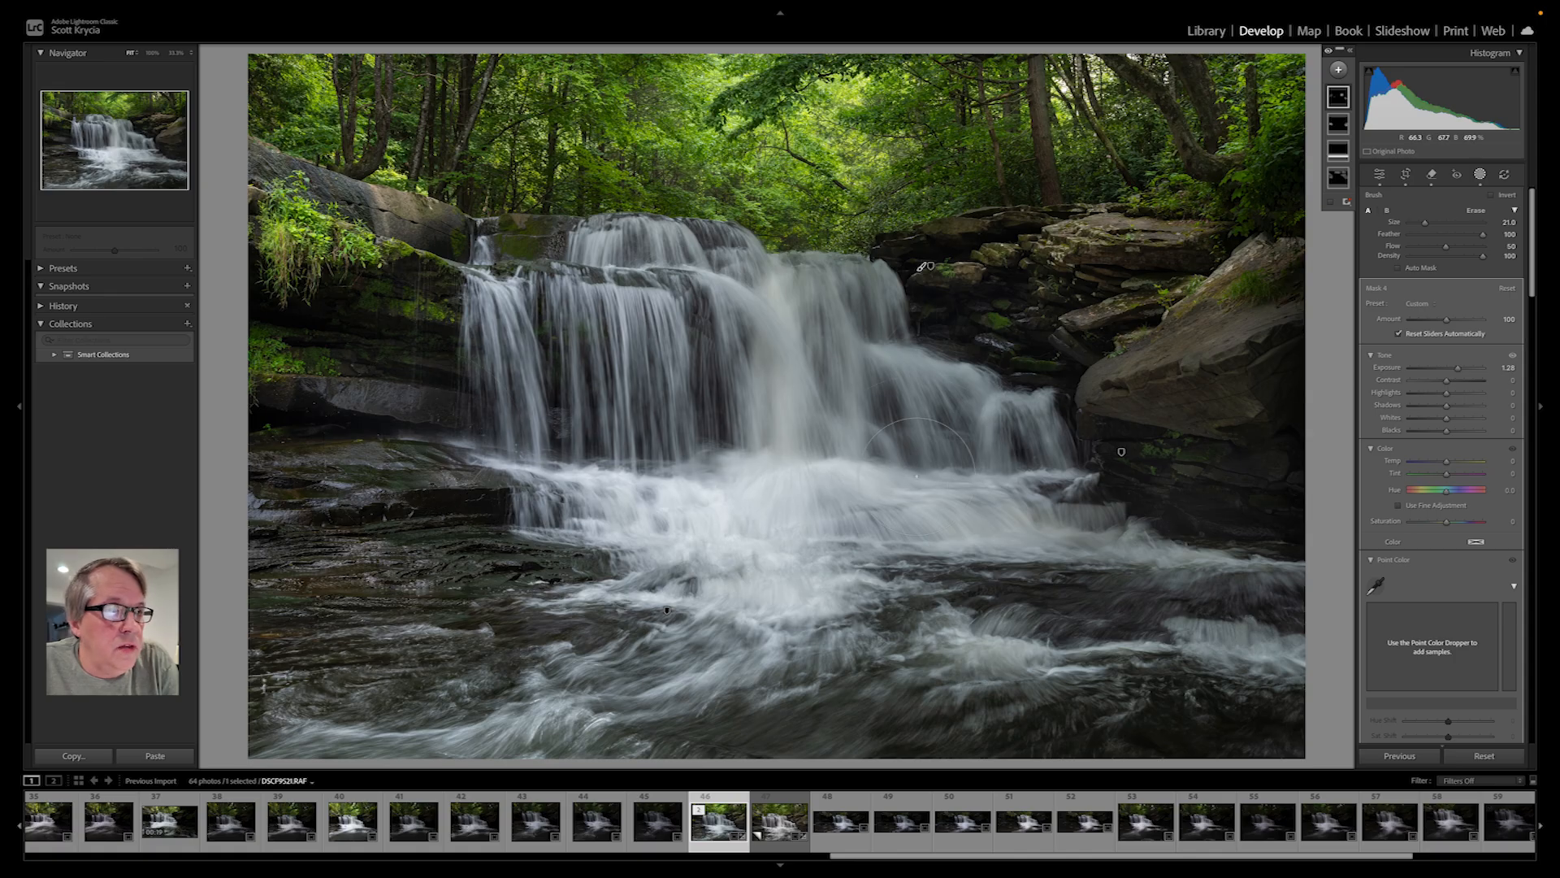
mouse_move(491, 504)
mouse_down()
mouse_move(336, 504)
mouse_move(390, 601)
mouse_up()
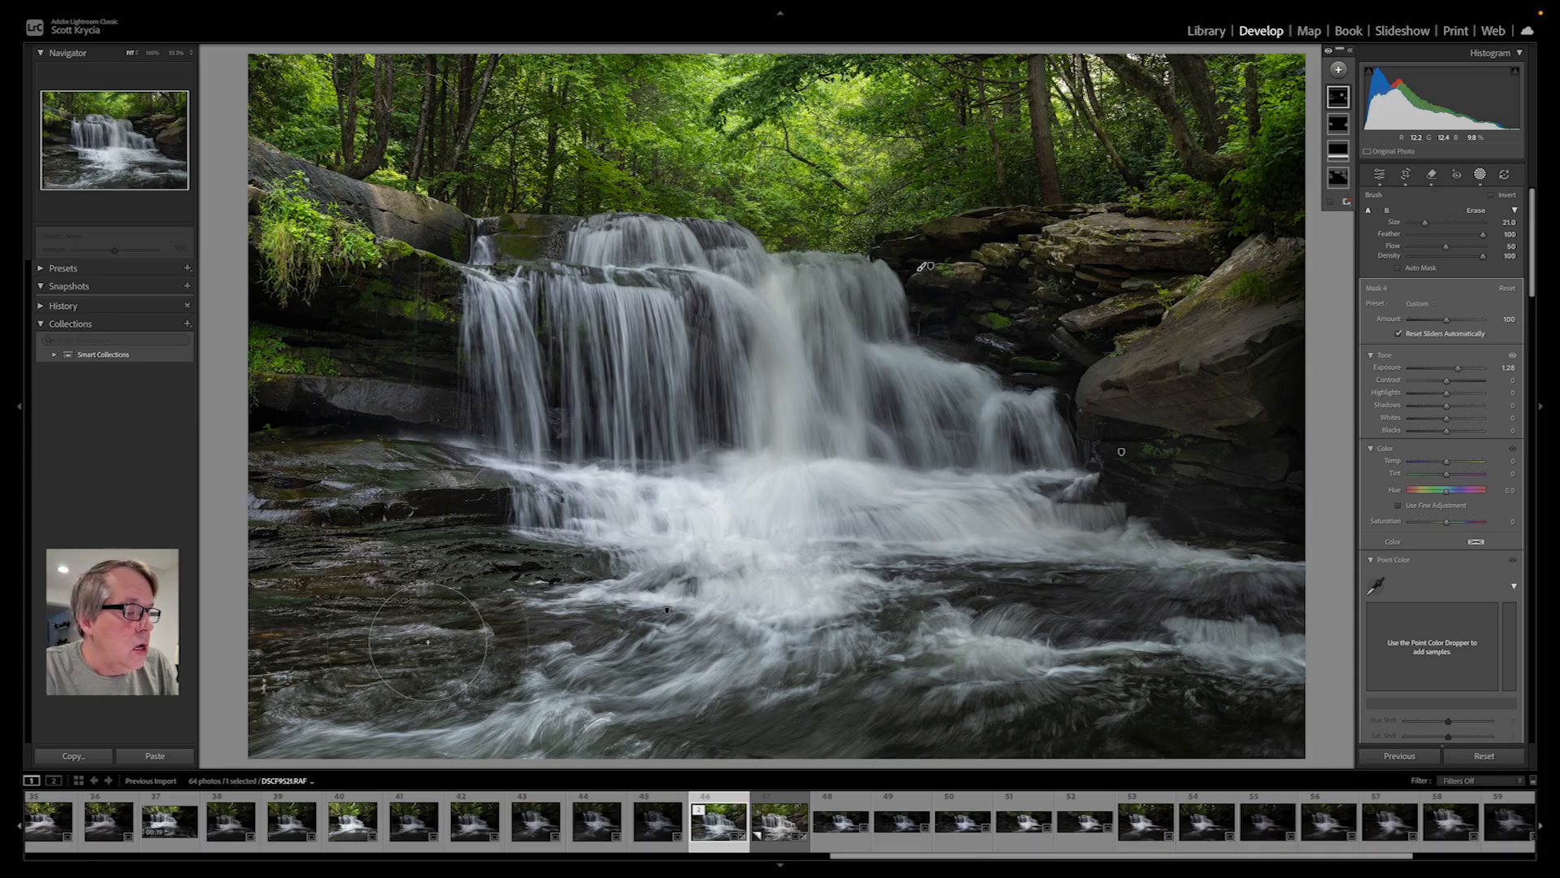
scroll(1457, 600, down, 10)
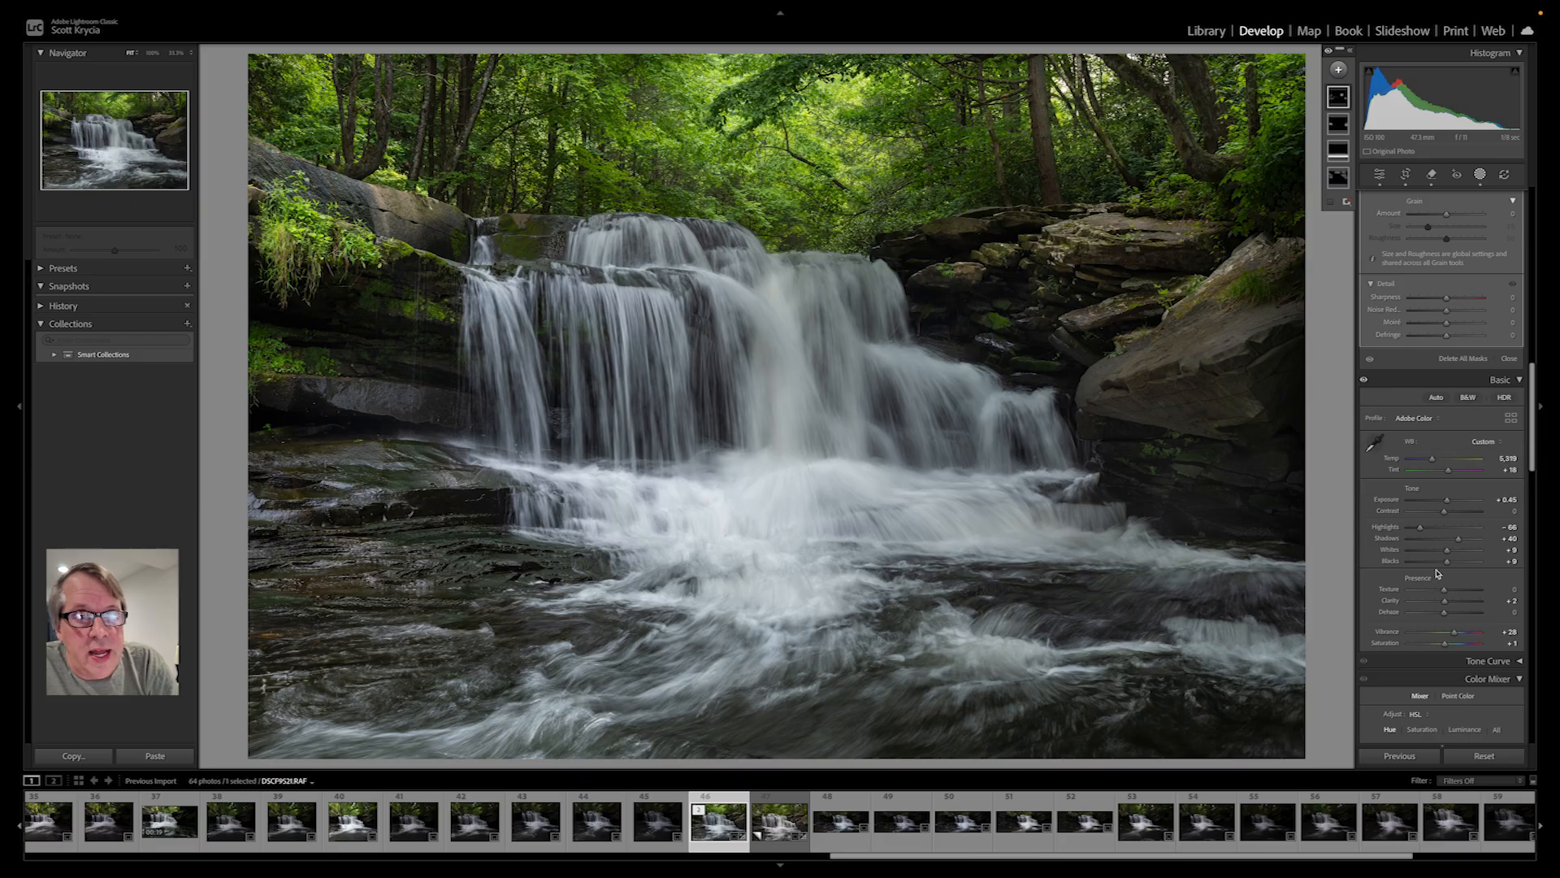
Try lowering the photo's overall clarity to -100, and restore it to +2.
drag(1445, 599, 1389, 611)
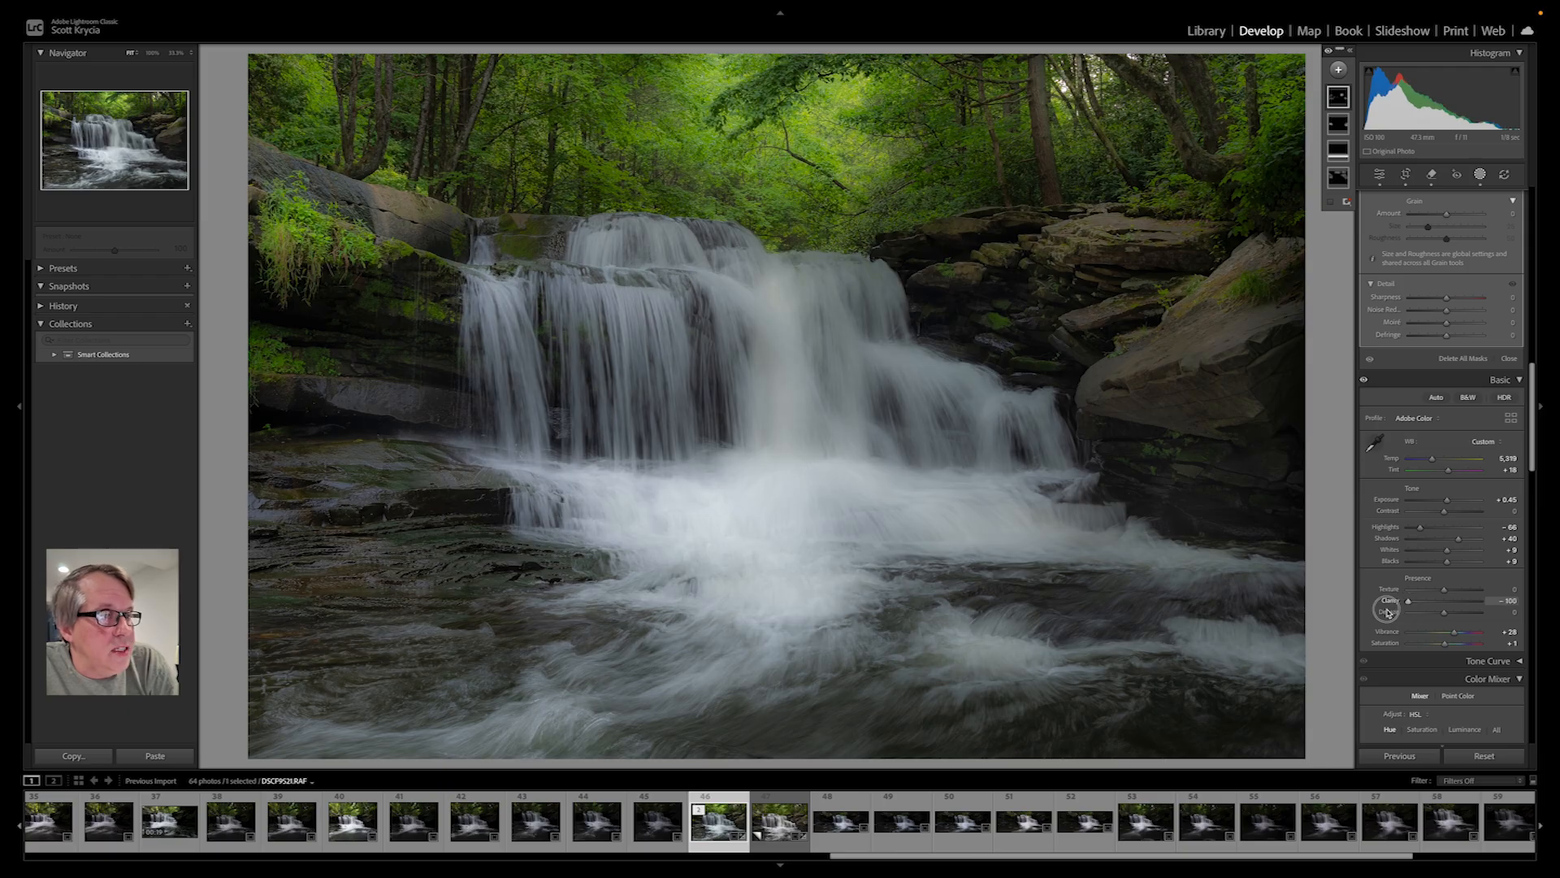
drag(1389, 611, 1449, 614)
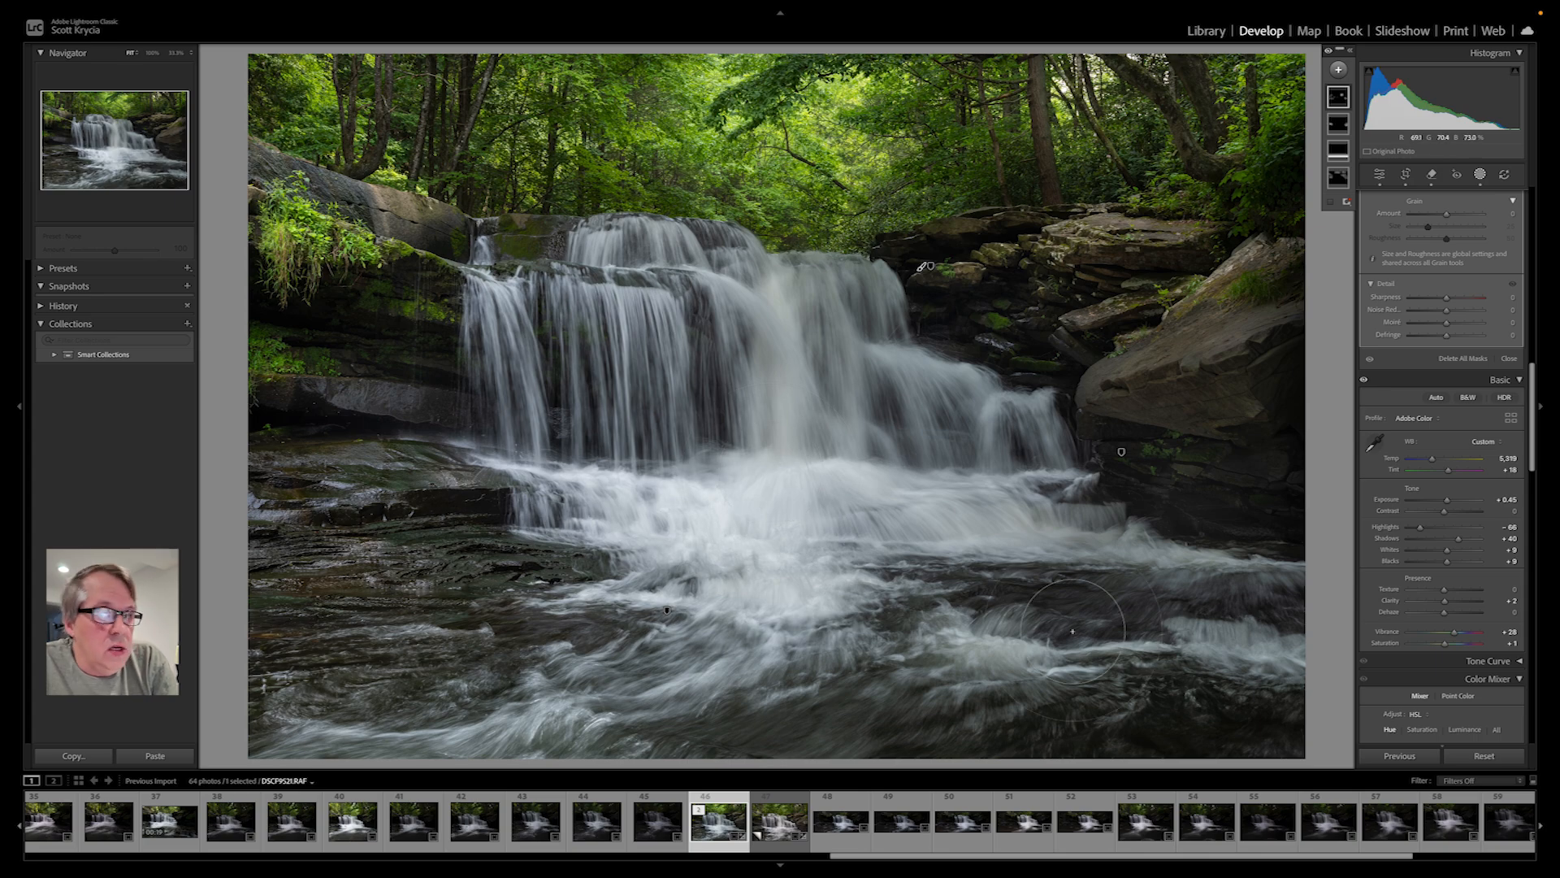
Slightly adjust the amount of the post-crop vignetting, using the Highlight Priority style.
scroll(1436, 535, down, 5)
scroll(1435, 534, down, 15)
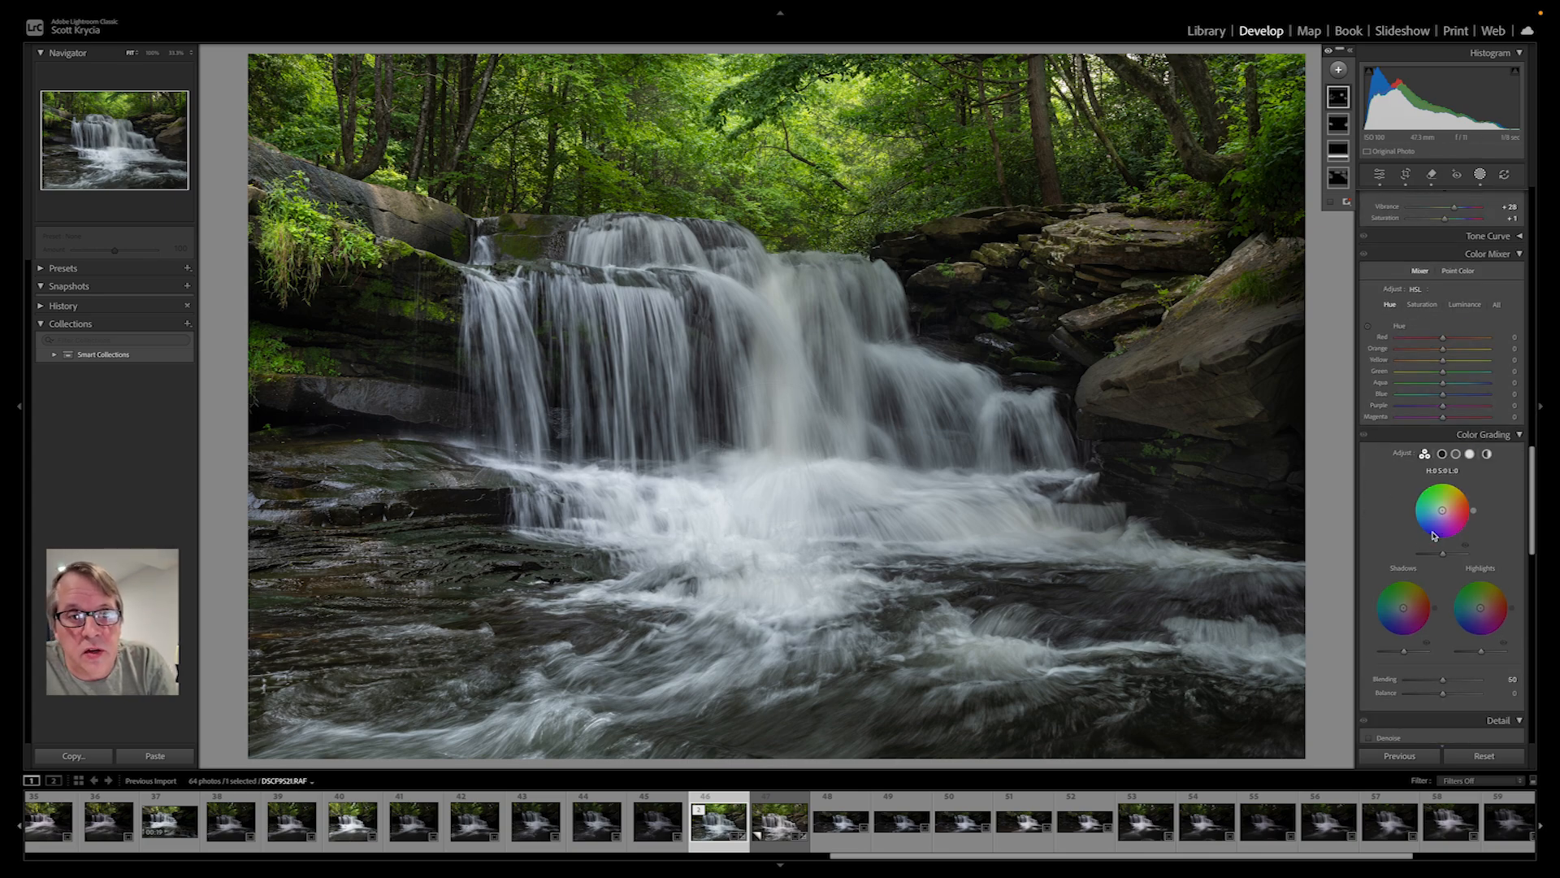
scroll(1436, 534, down, 7)
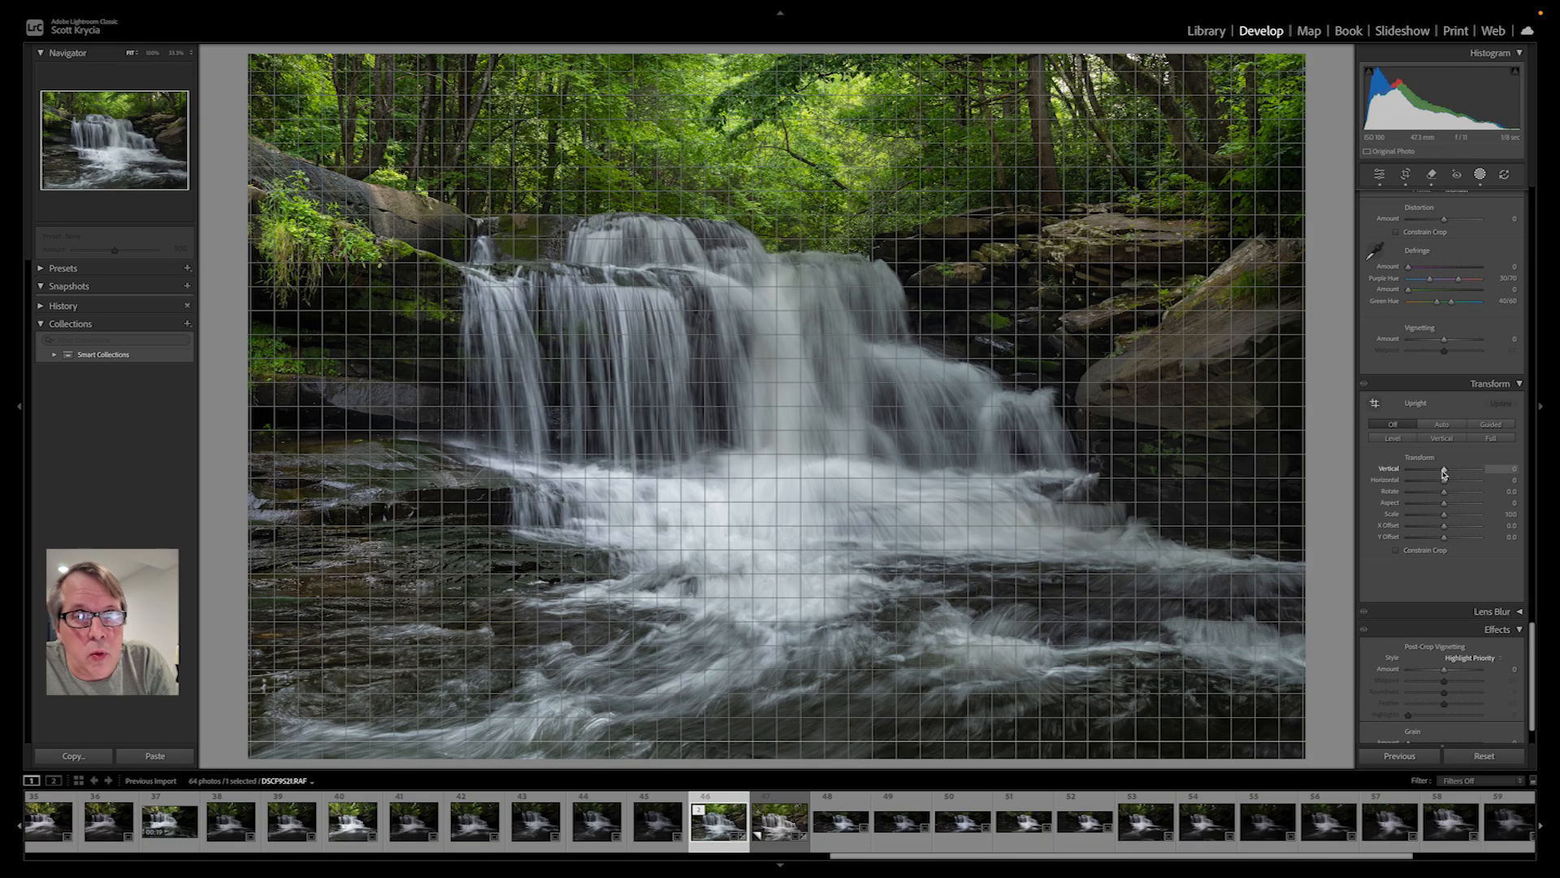
scroll(1445, 520, down, 2)
drag(1444, 620, 1442, 617)
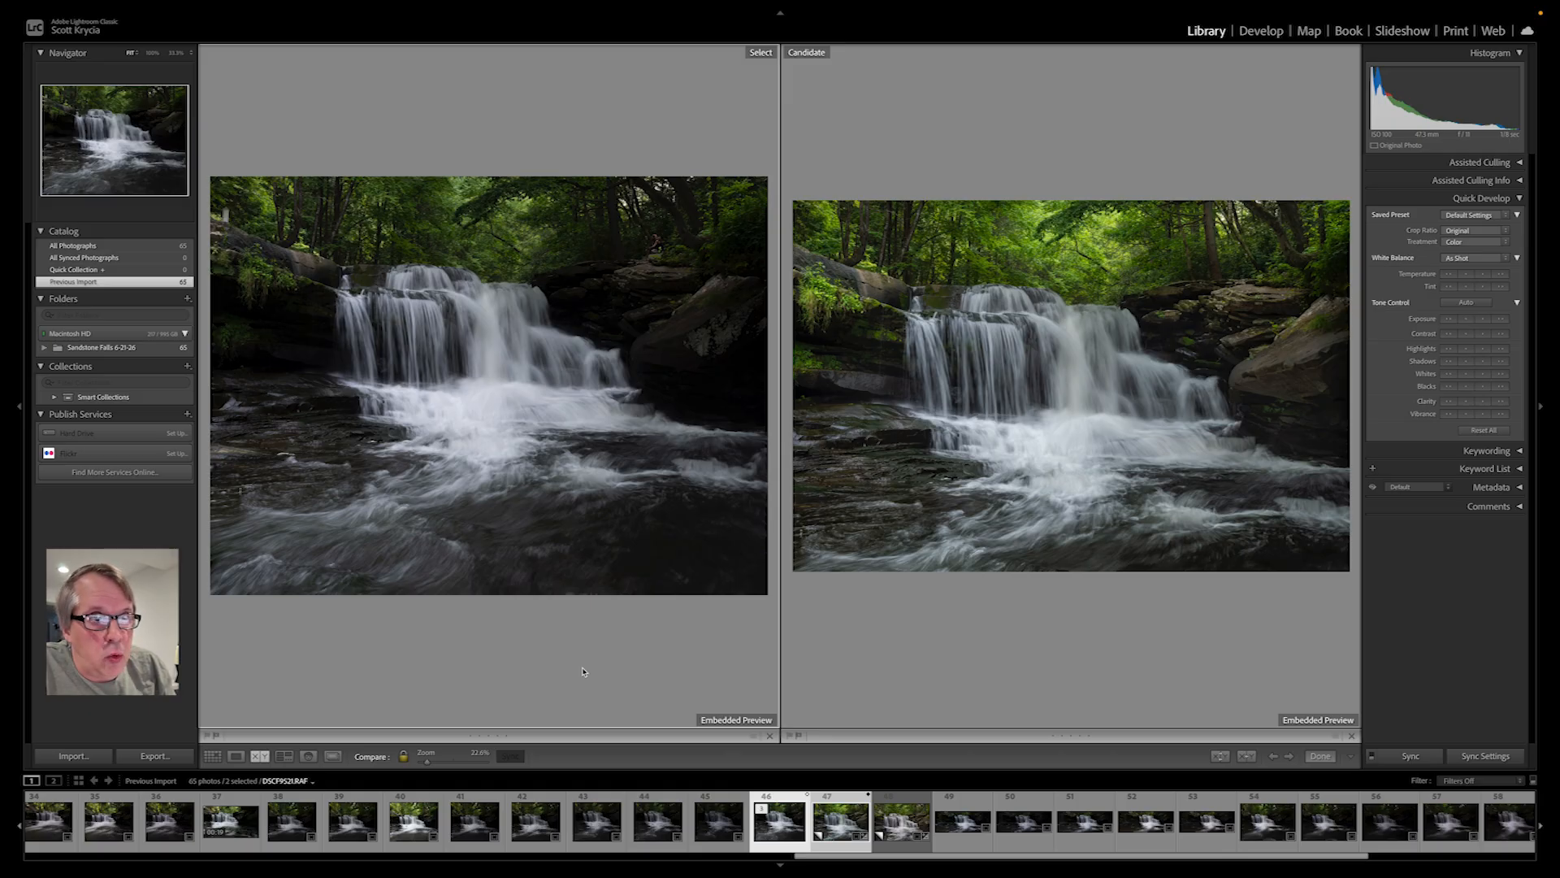
Compare the original and edited photos side by side, examining the right-hand rocks, the falls and the left ledges up close and the whole frame.
drag(427, 761, 445, 761)
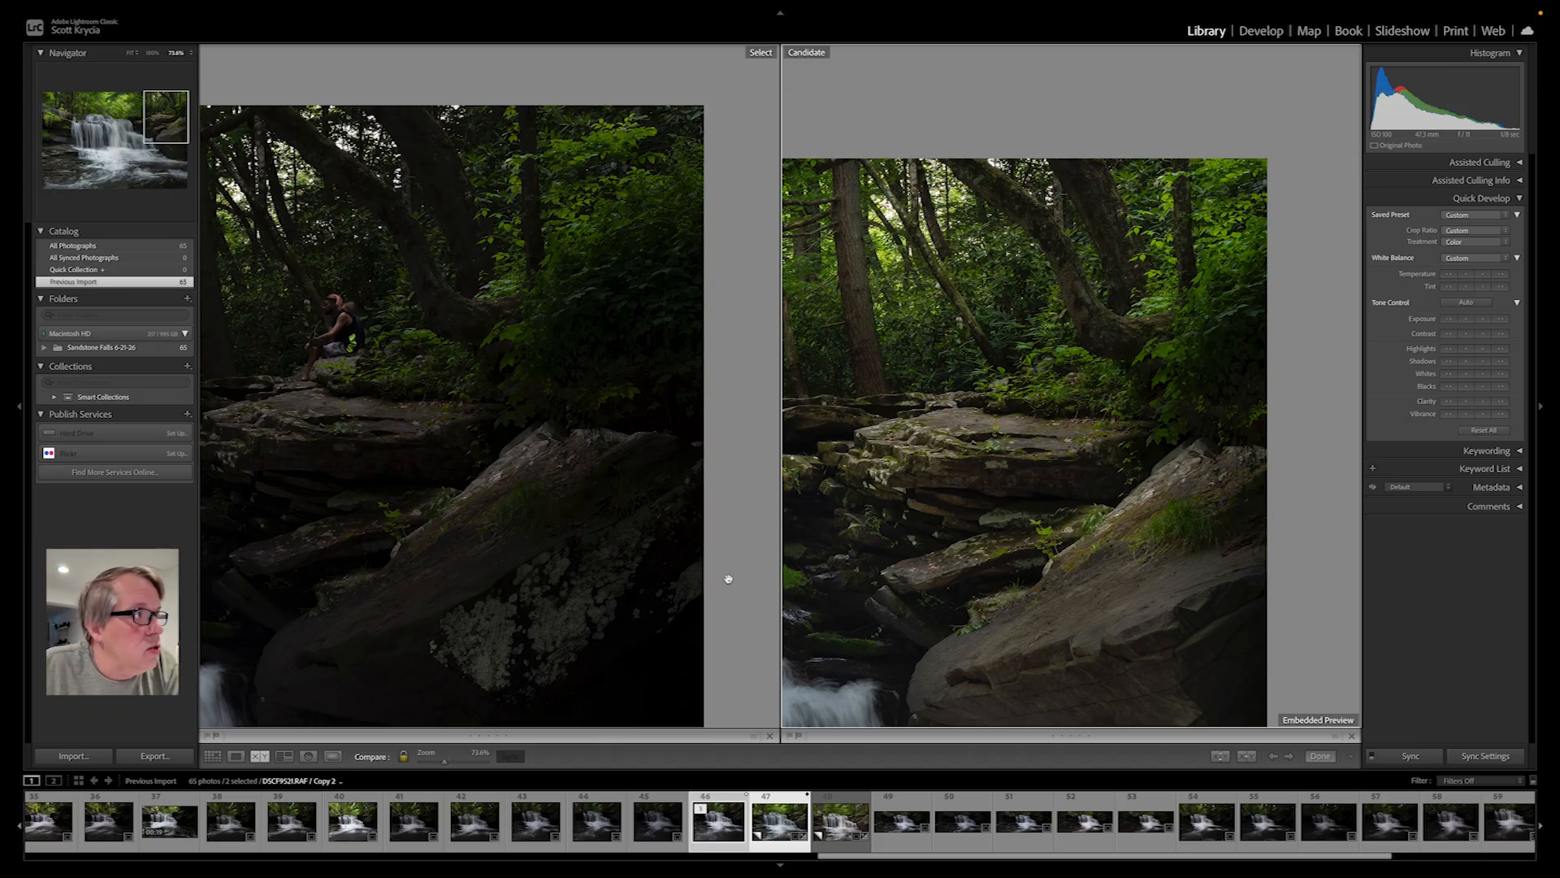
drag(156, 124, 110, 129)
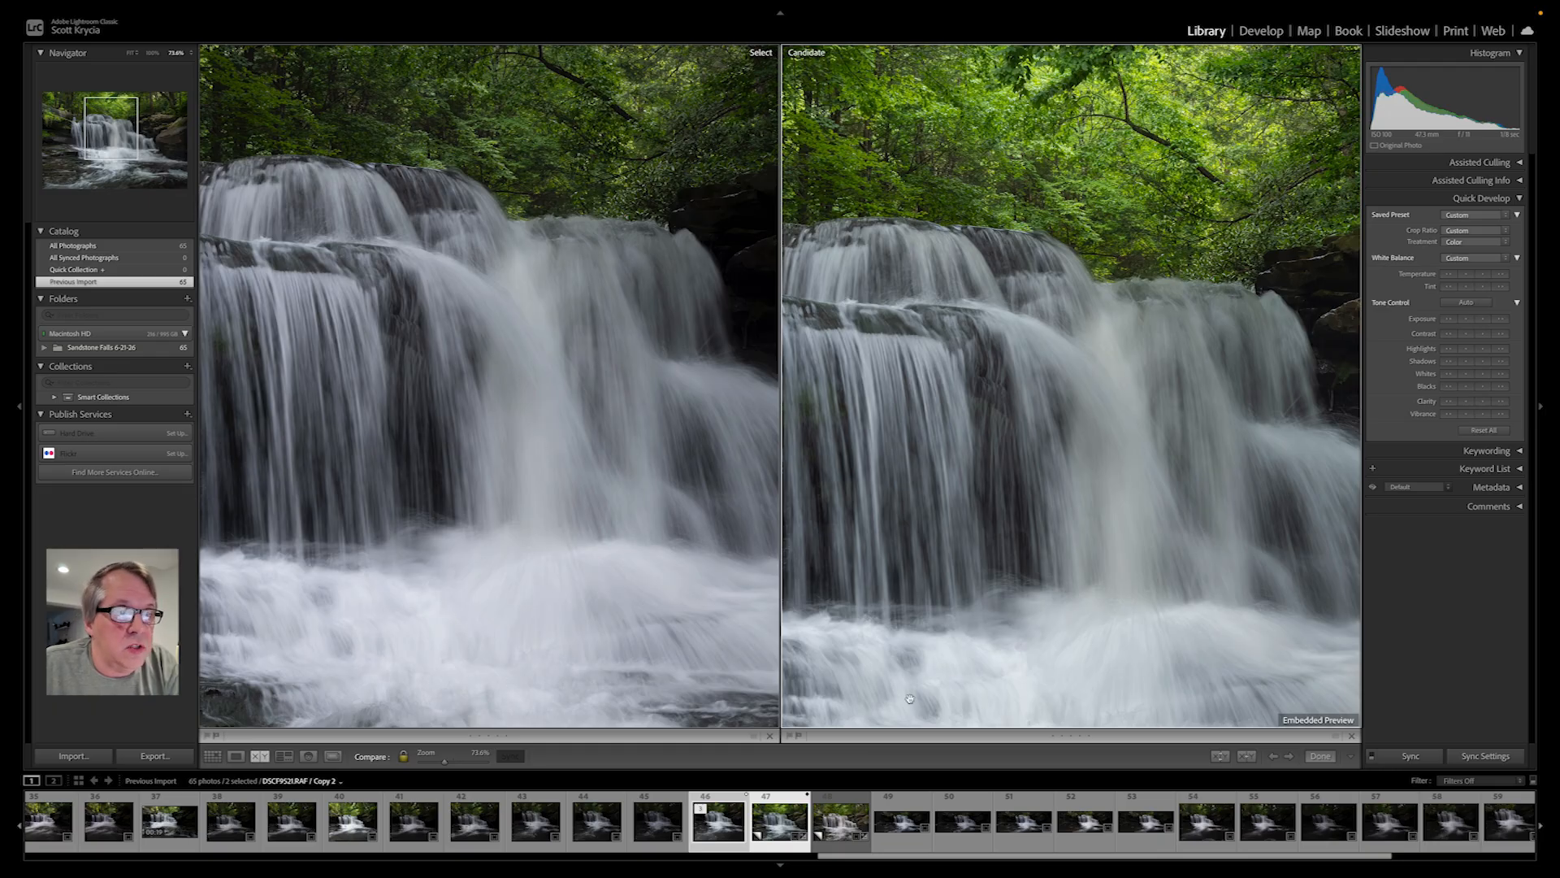
click(98, 140)
drag(98, 140, 67, 144)
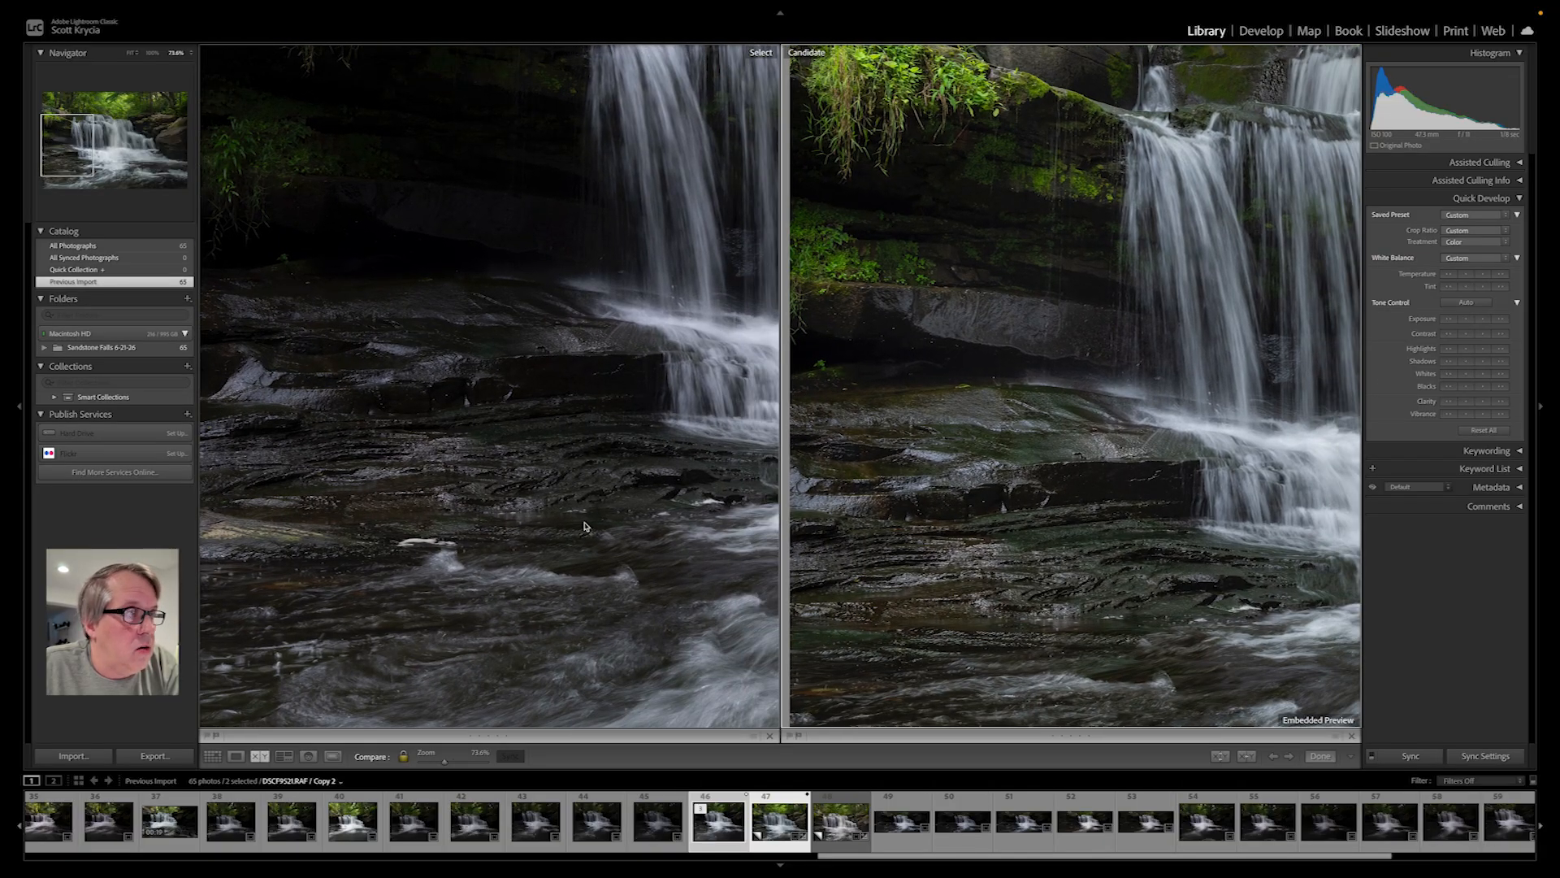
drag(86, 148, 144, 142)
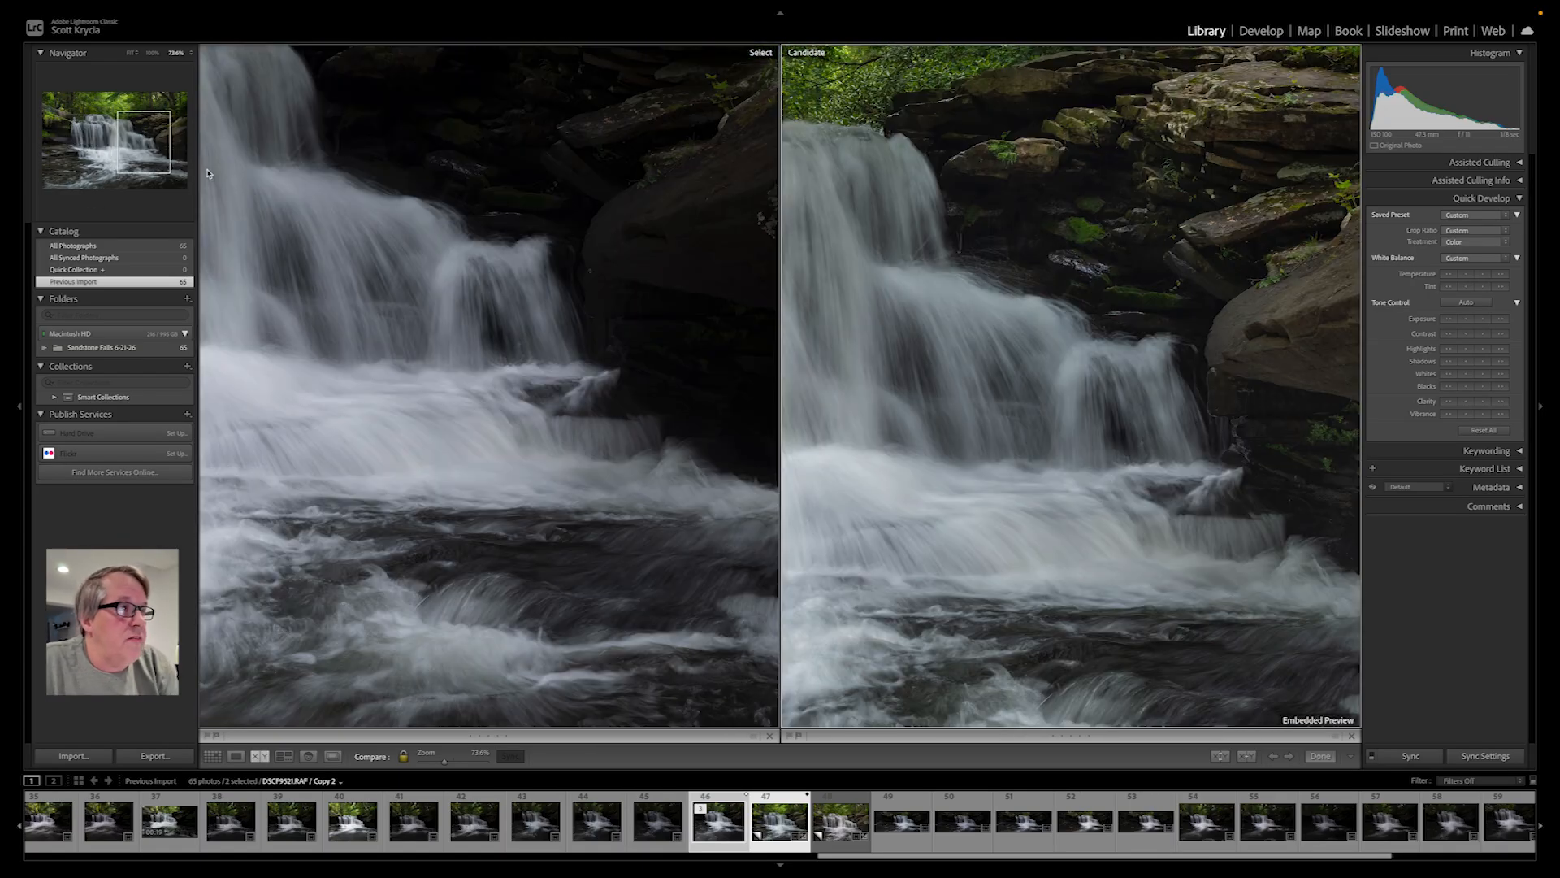
click(130, 52)
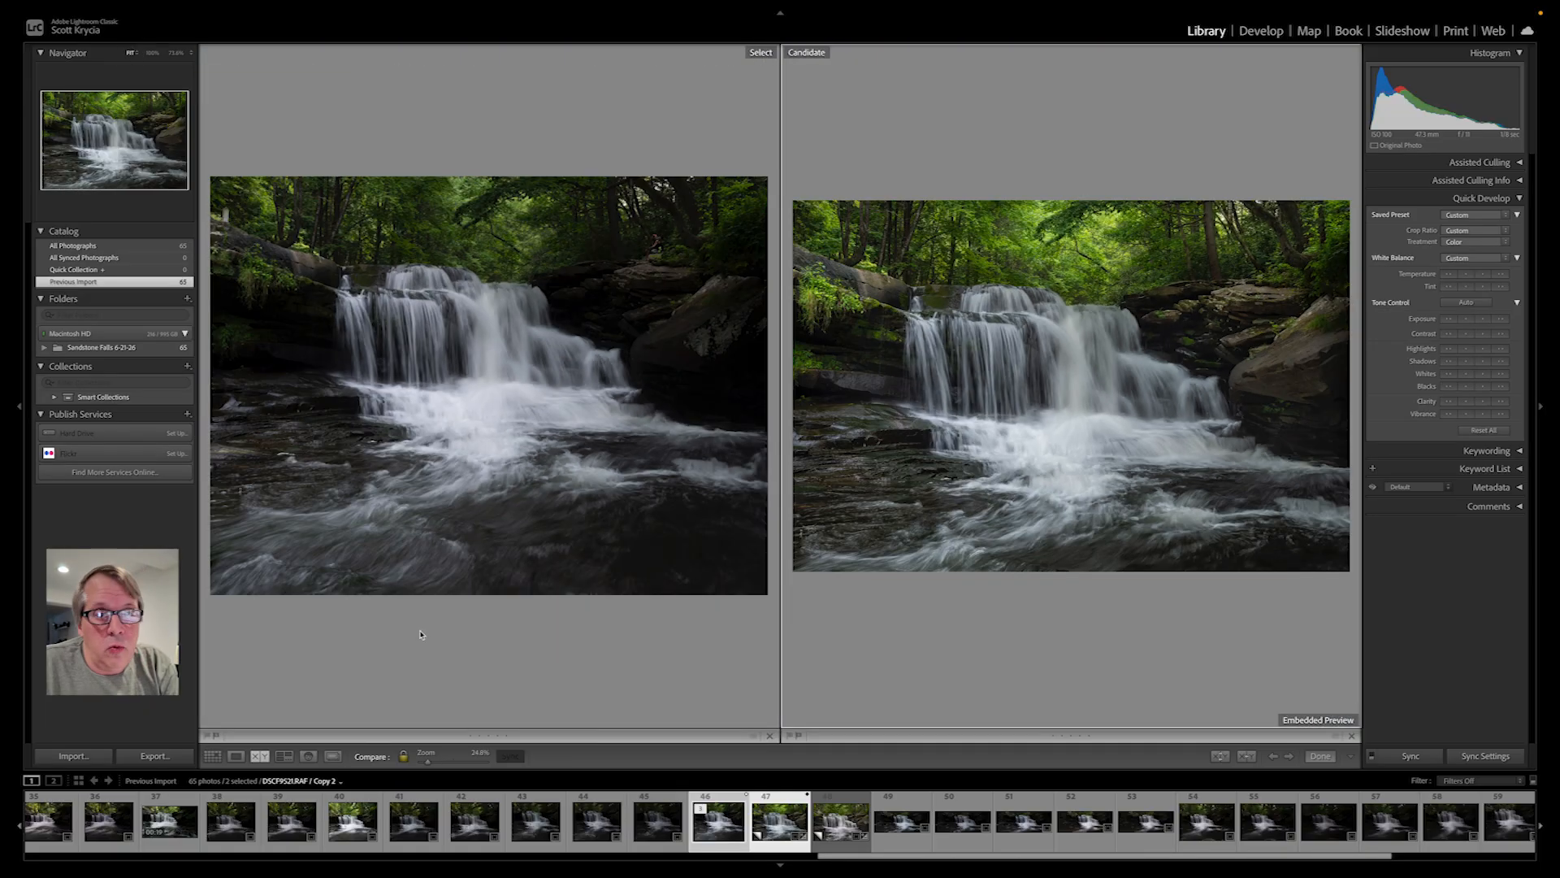